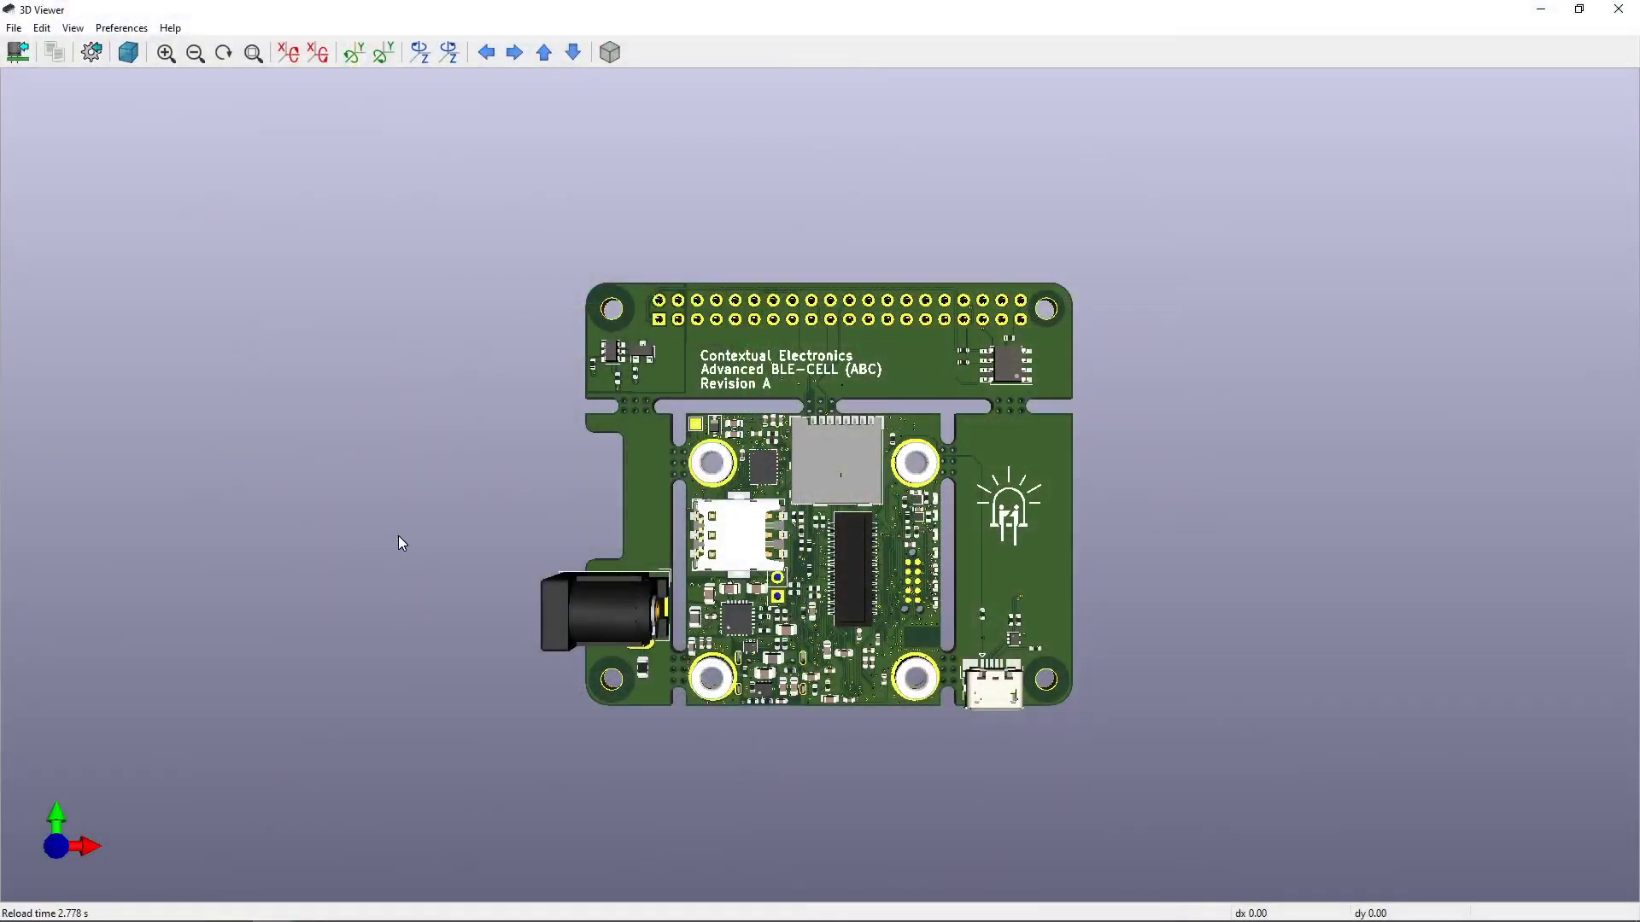
Step: Orbit the board to view its bottom side, then swing it back to the top side
drag(401, 543, 790, 339)
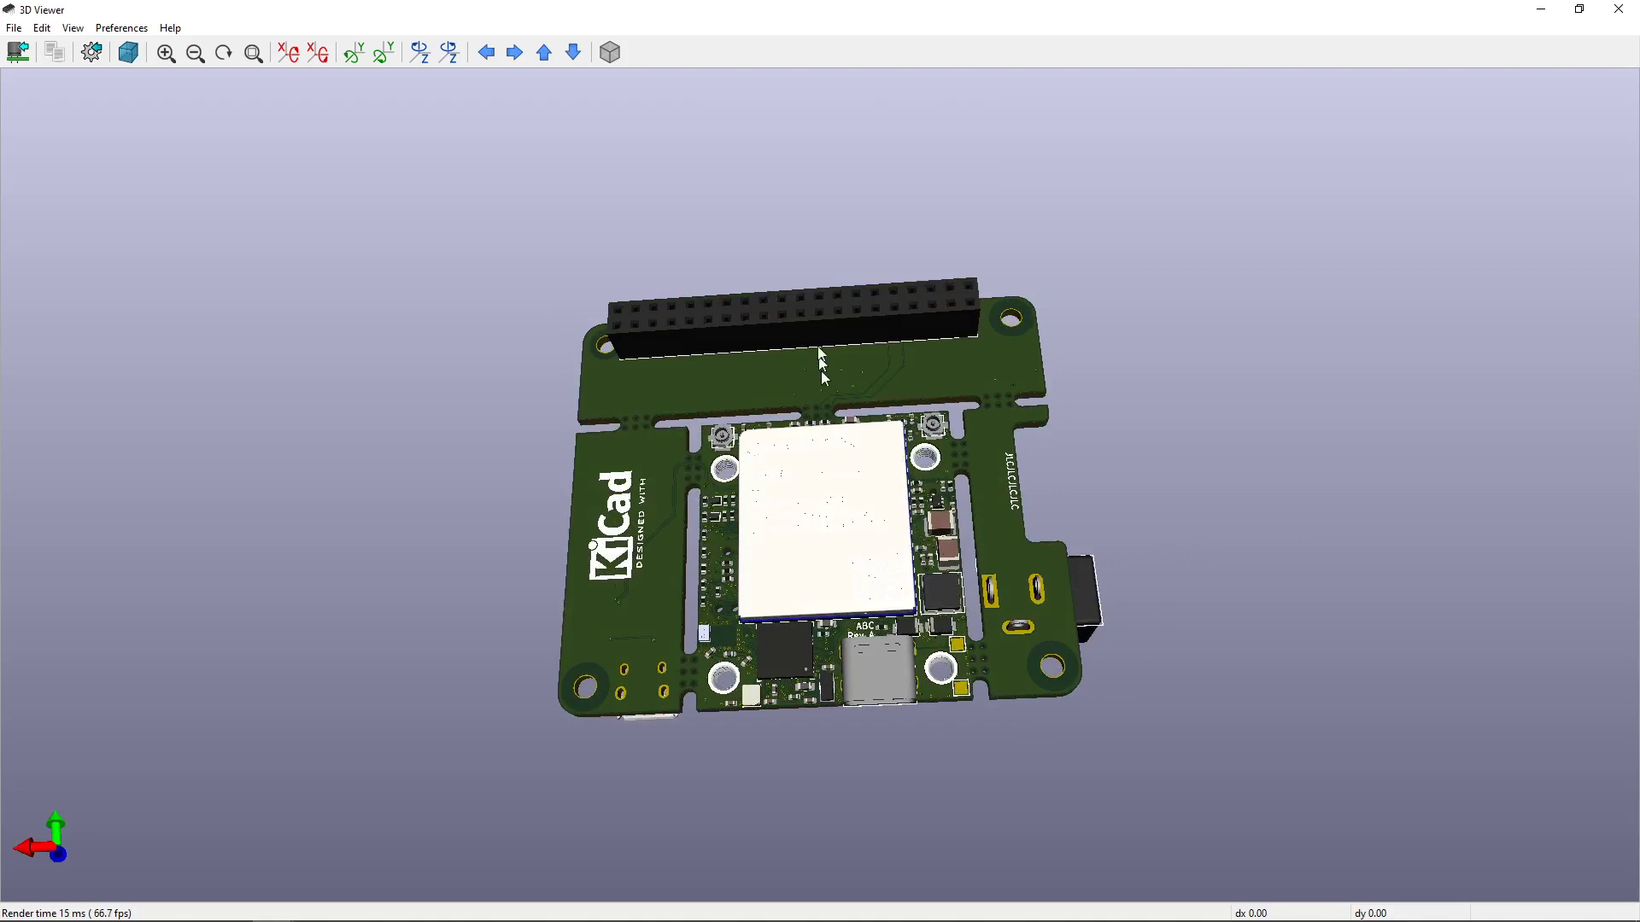
middle_drag(824, 530, 854, 551)
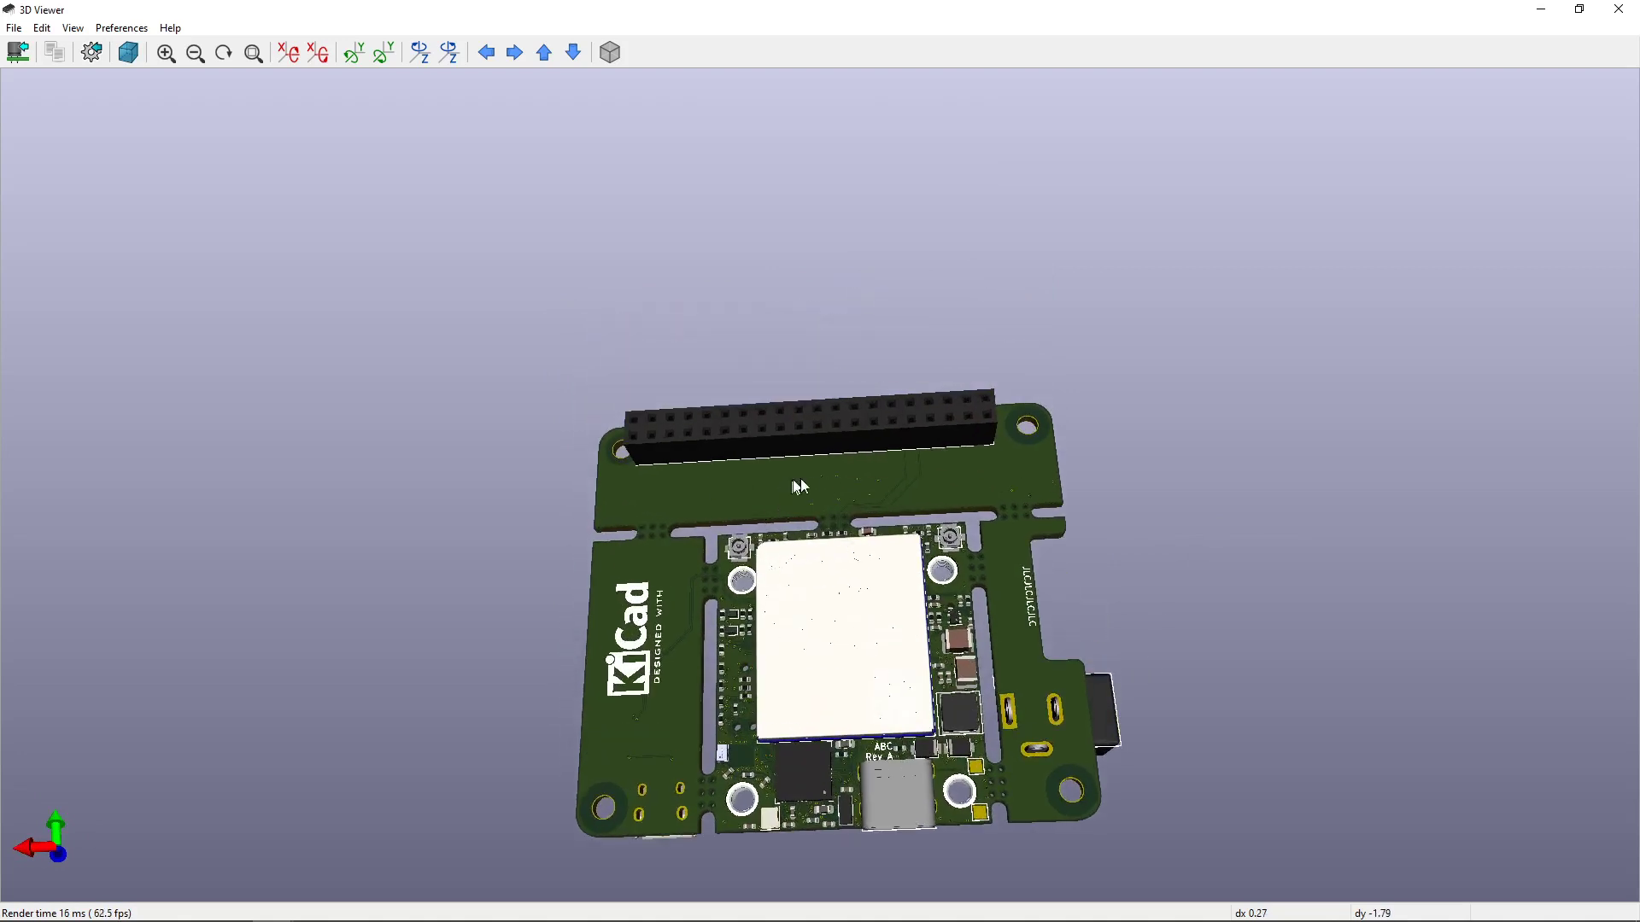
drag(966, 550, 766, 604)
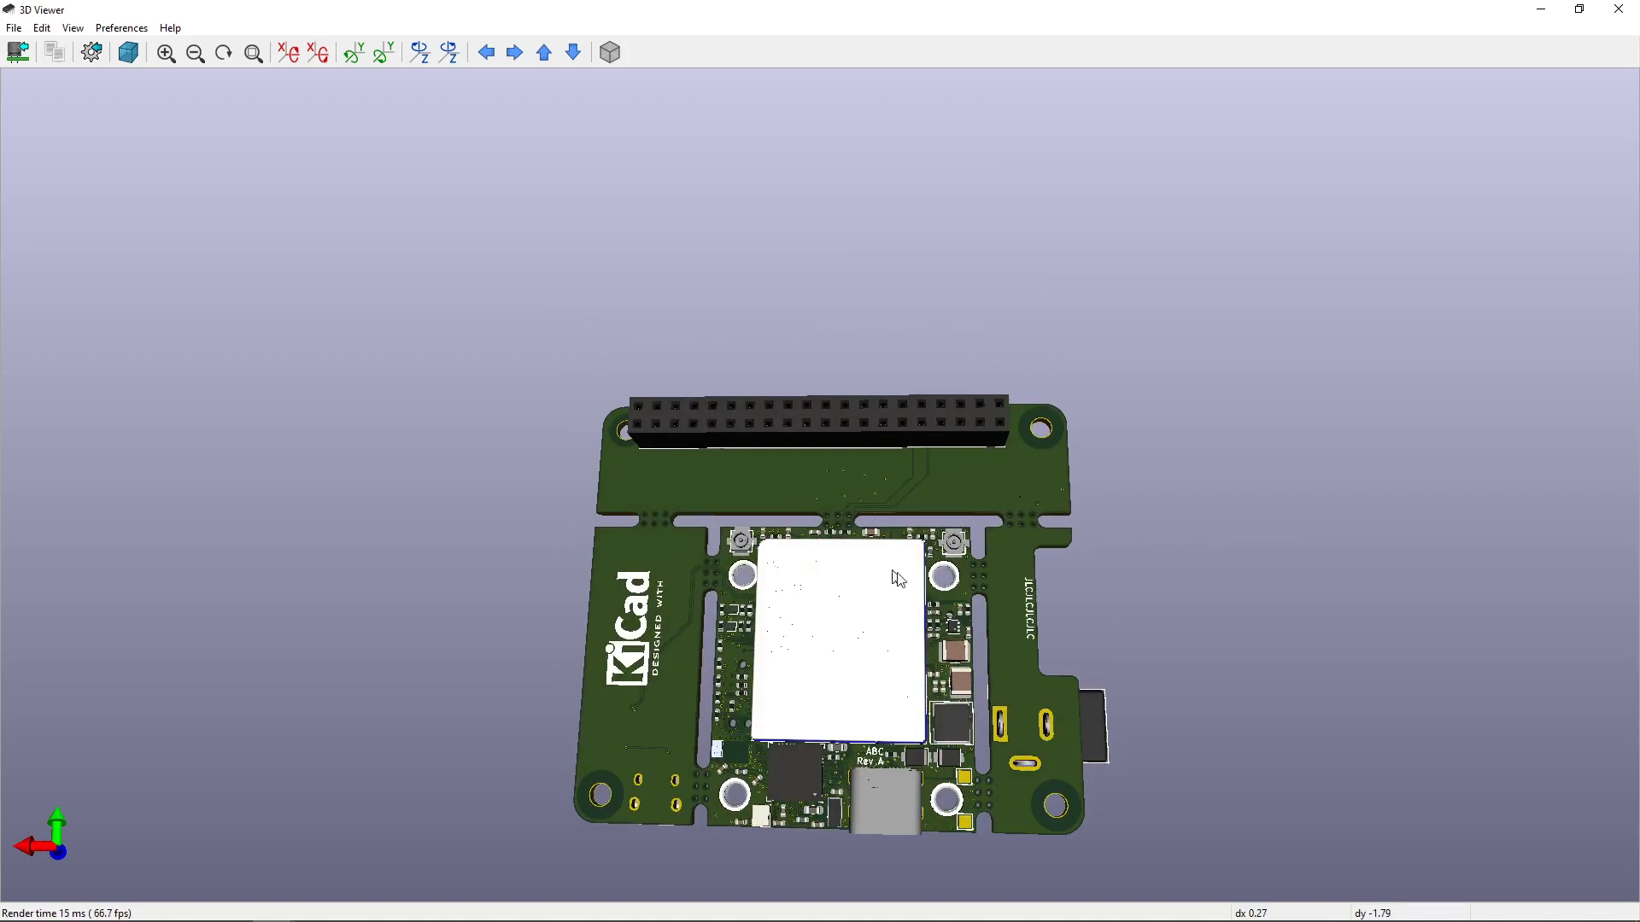
drag(898, 579, 400, 374)
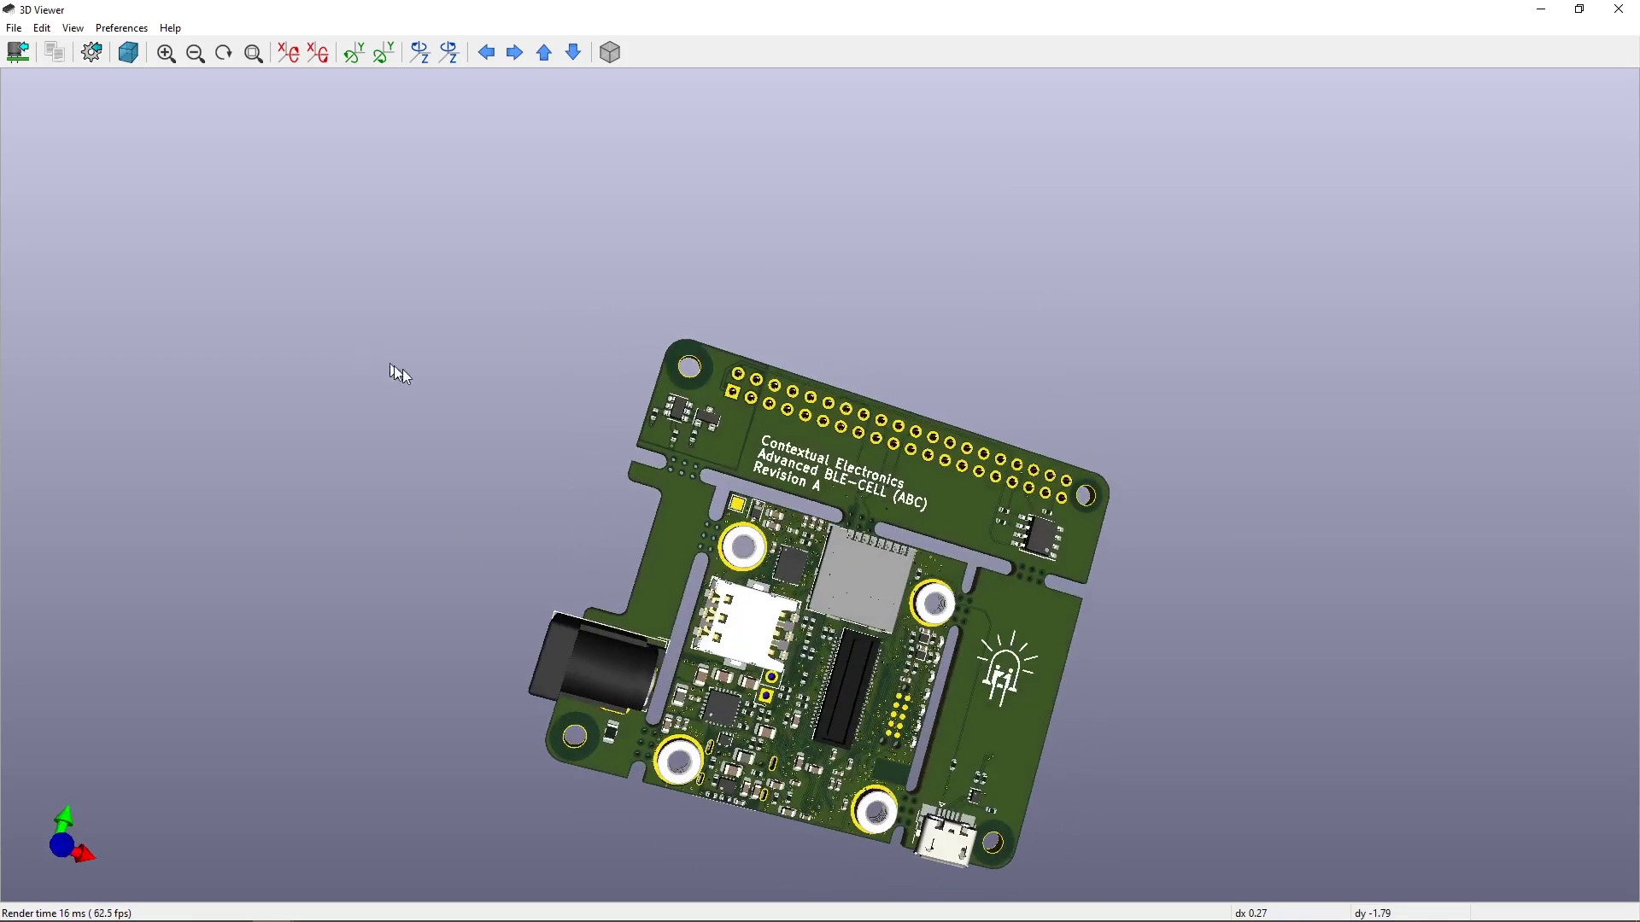
drag(803, 485, 889, 576)
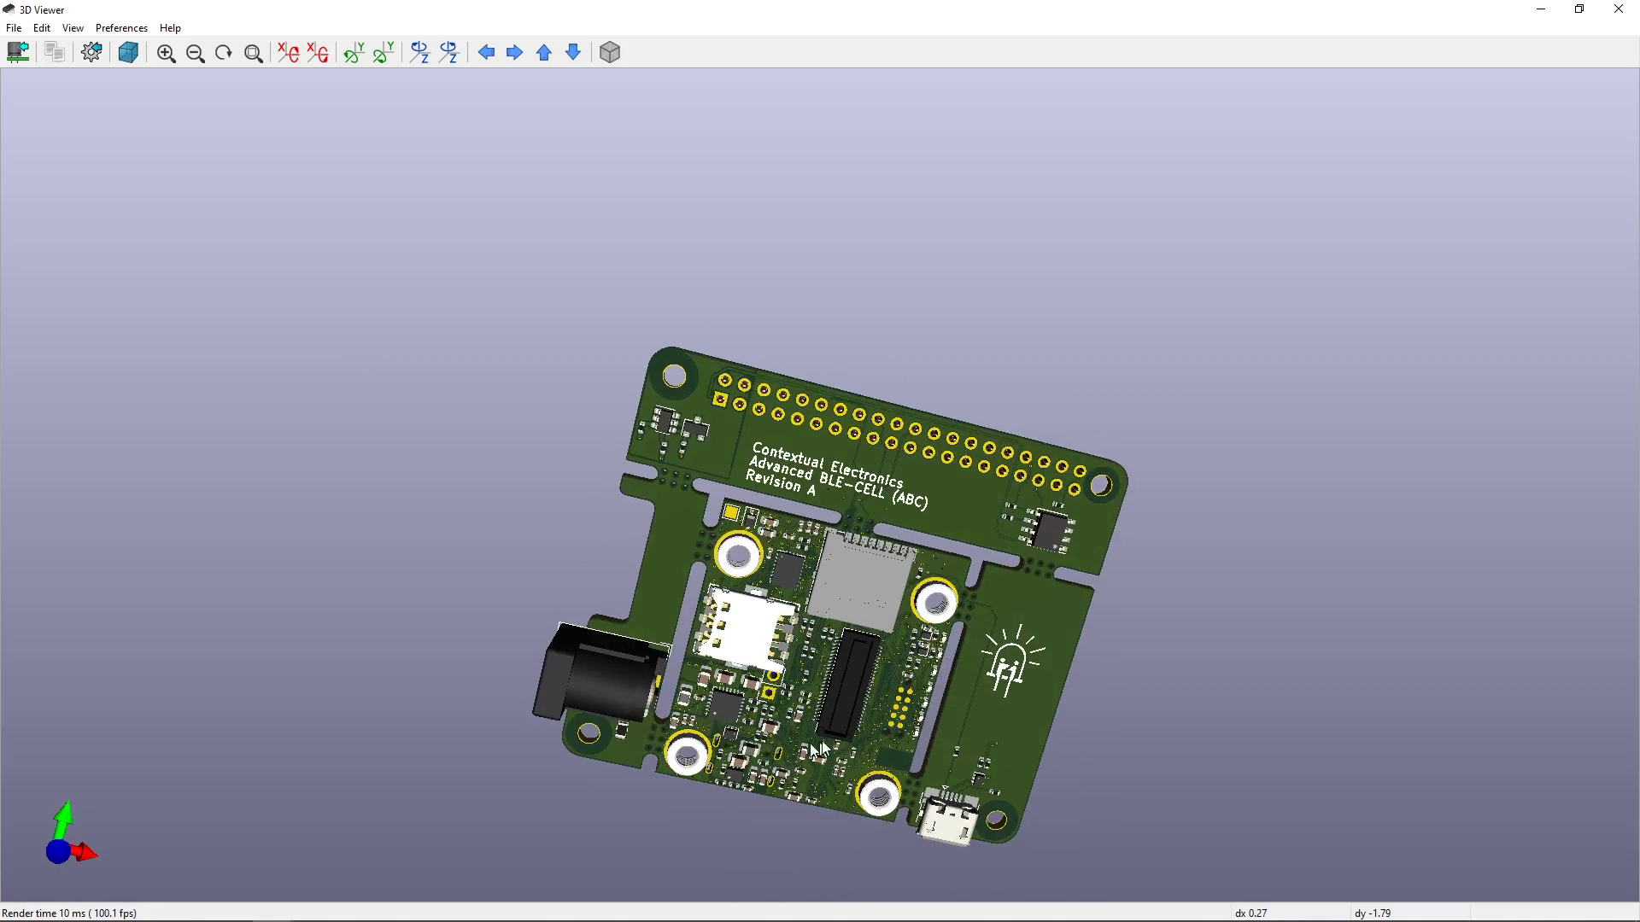
middle_drag(857, 689, 714, 533)
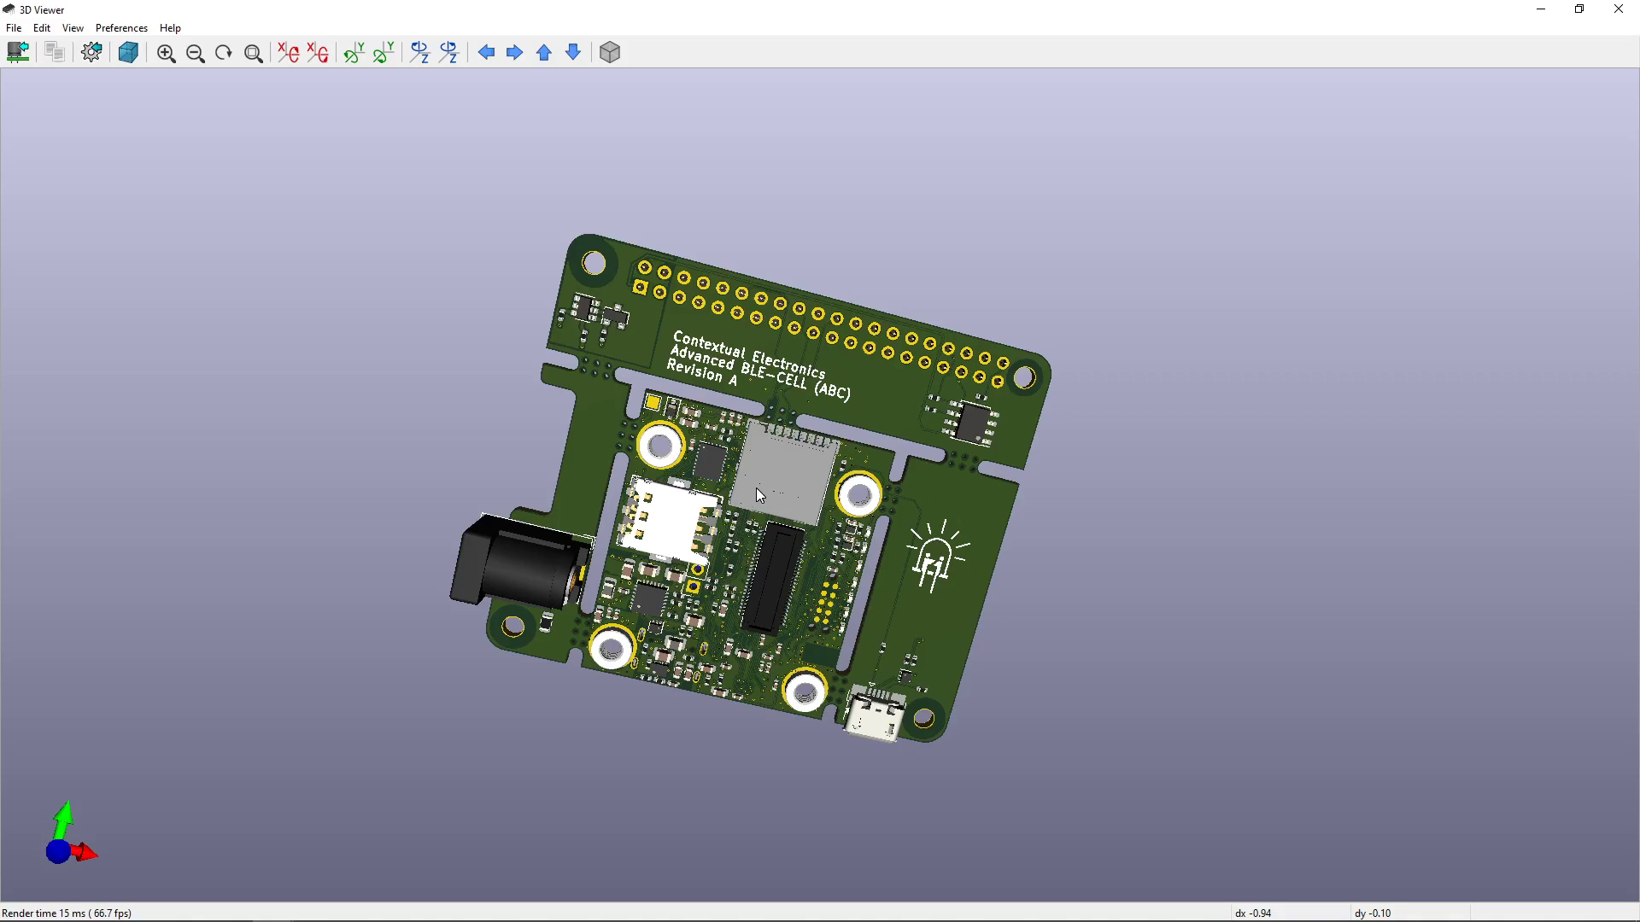
Step: Level the board into a straight top-down view and zoom in close on the top side
drag(757, 492, 794, 513)
scroll(850, 510, up, 2)
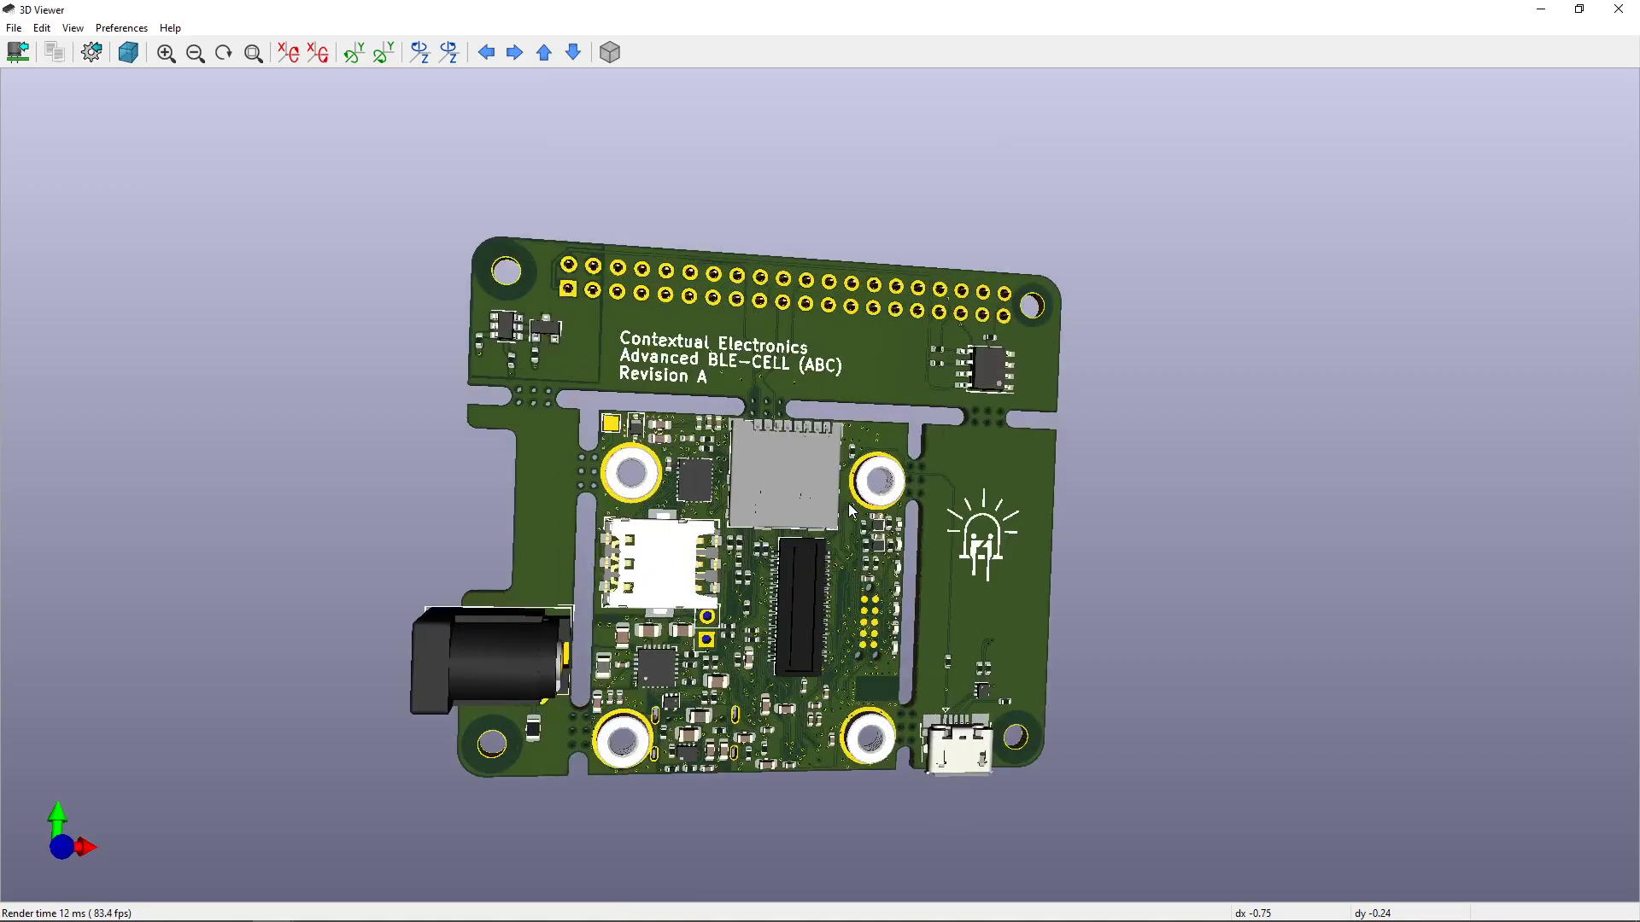
scroll(739, 505, up, 1)
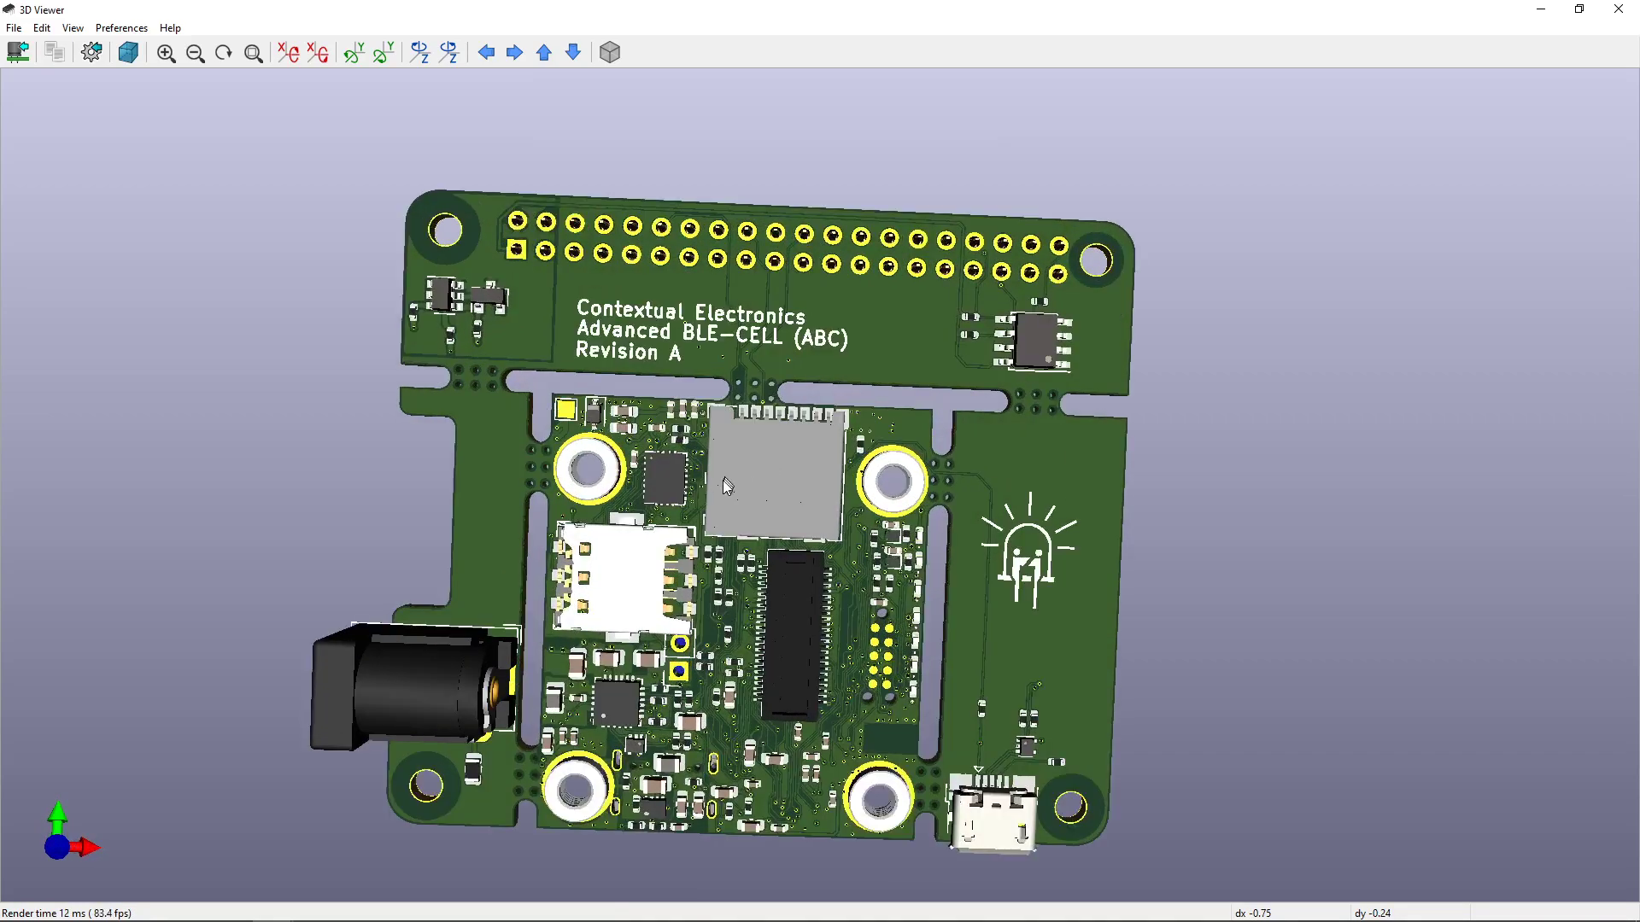
scroll(725, 485, down, 2)
scroll(724, 485, up, 1)
scroll(726, 489, down, 1)
middle_drag(726, 489, 794, 487)
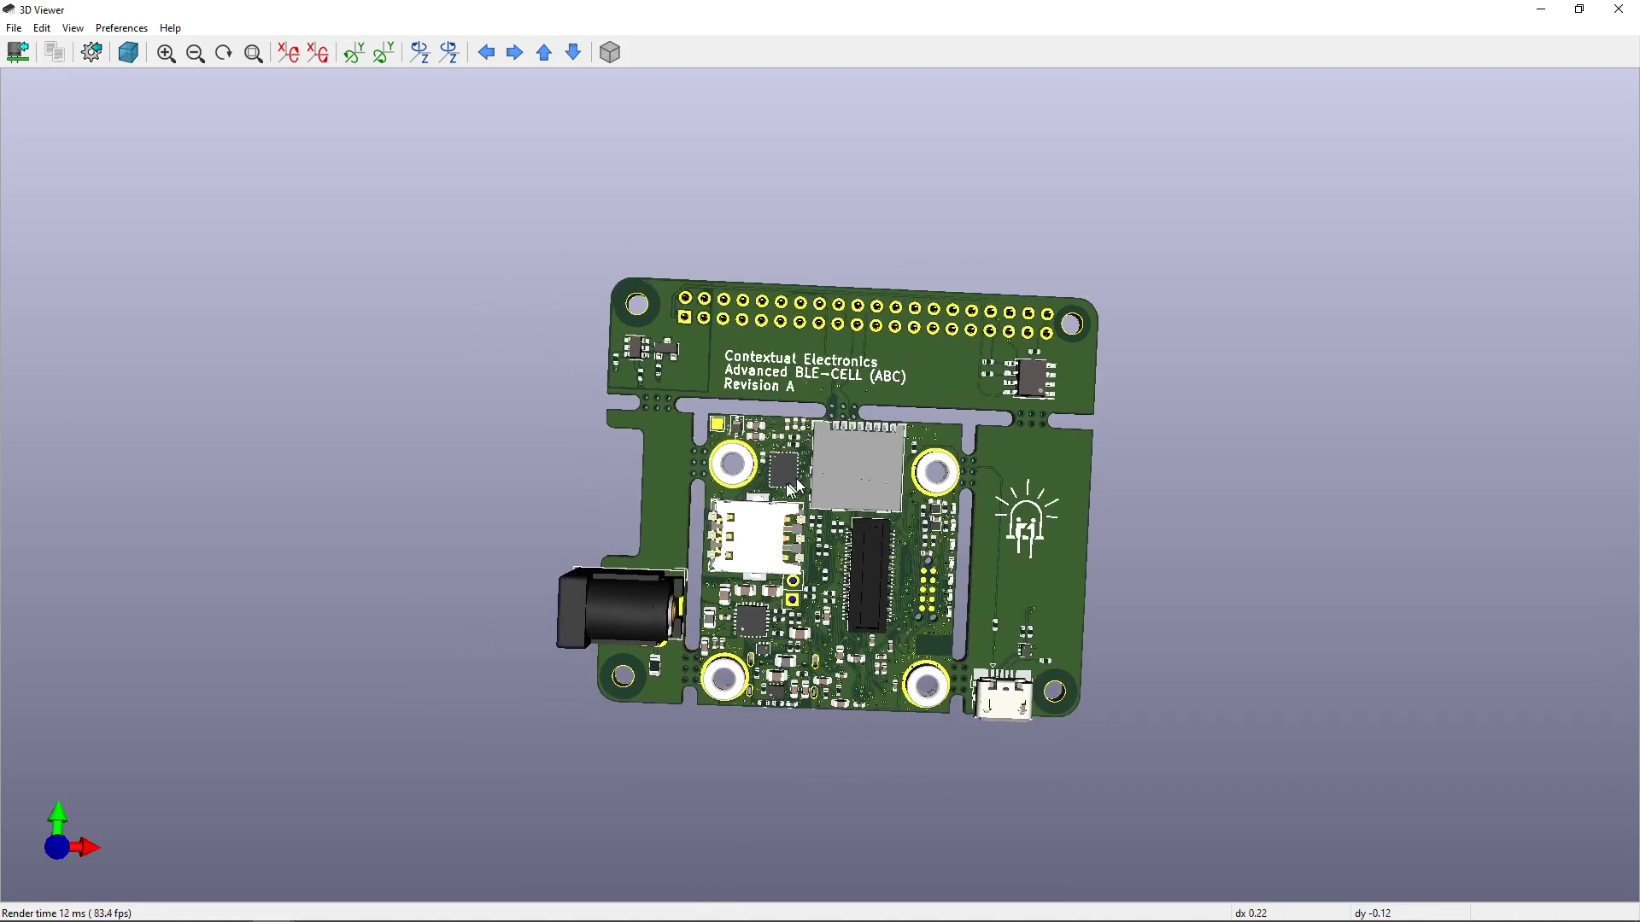
drag(795, 487, 829, 366)
scroll(873, 497, up, 2)
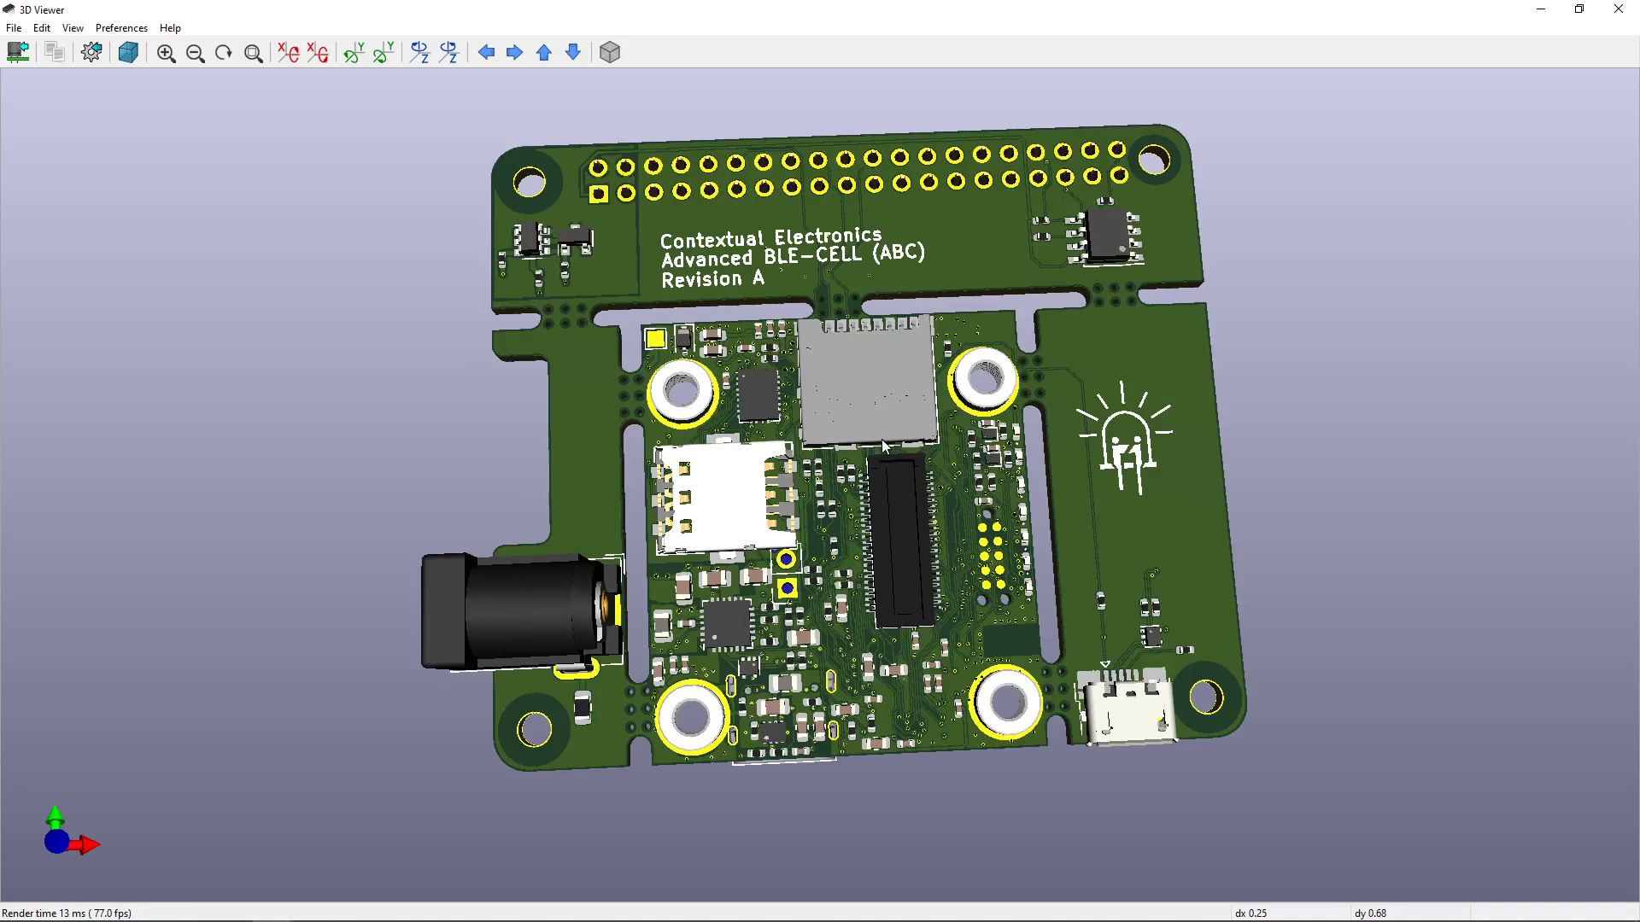
Step: Flip the board to its underside, showing the KiCad logo, shielded module and USB-C connector
drag(911, 602, 1392, 480)
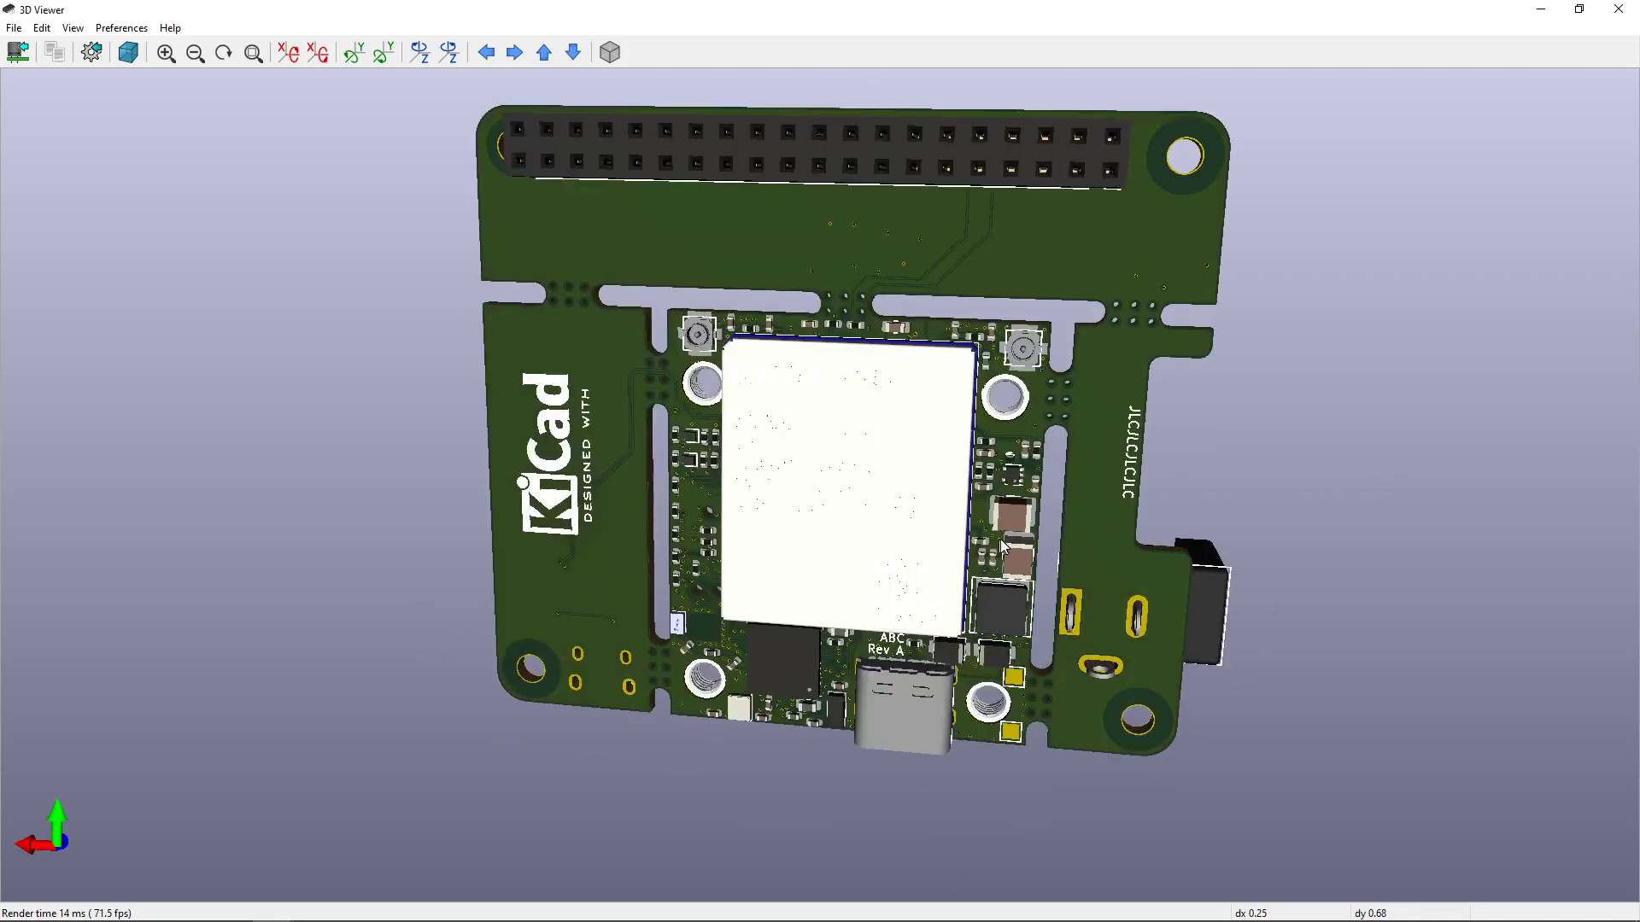
middle_drag(918, 542, 955, 493)
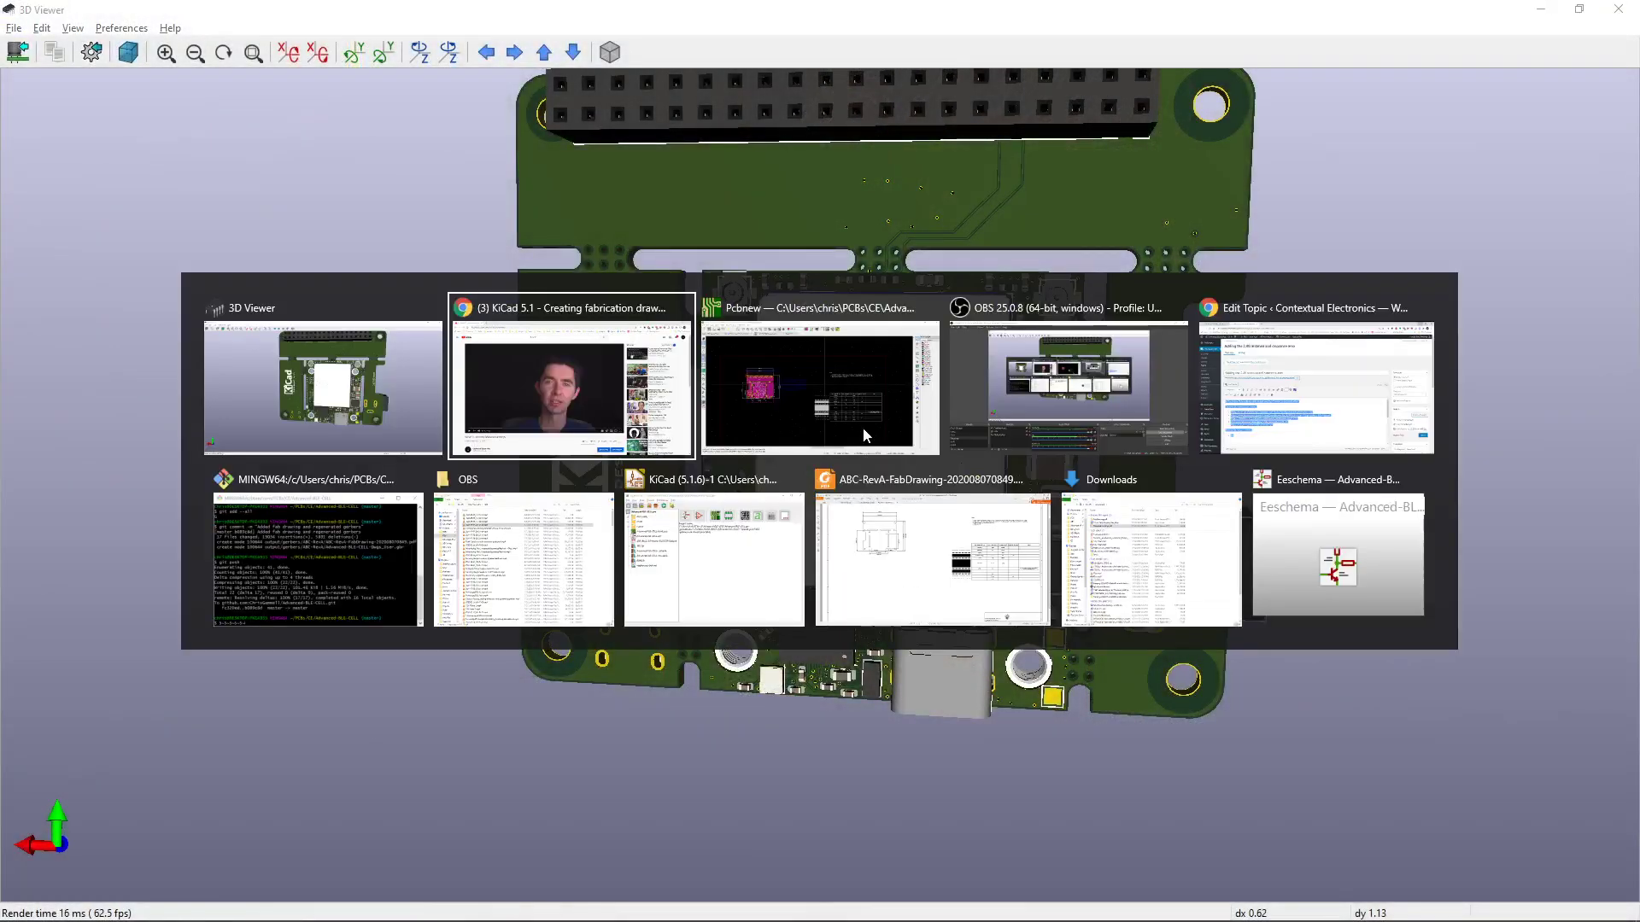
Step: In Pcbnew, delete the old stackup table and notes, then open the footprint chooser
click(876, 376)
scroll(743, 483, down, 1)
scroll(743, 483, up, 2)
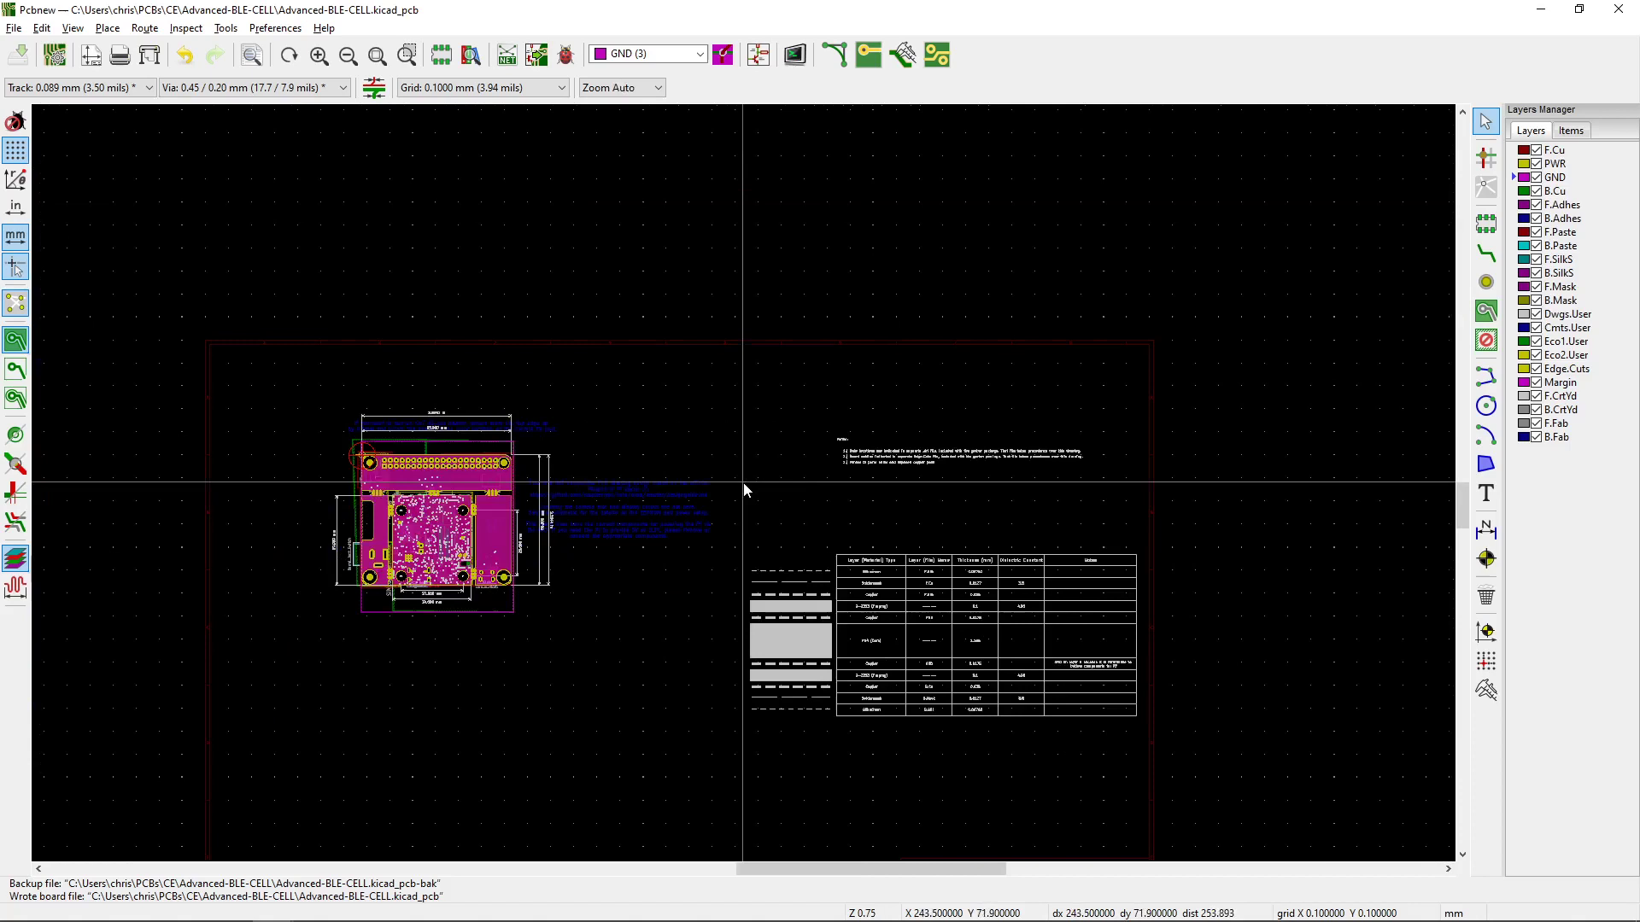
shift+scroll(784, 489, down, 1)
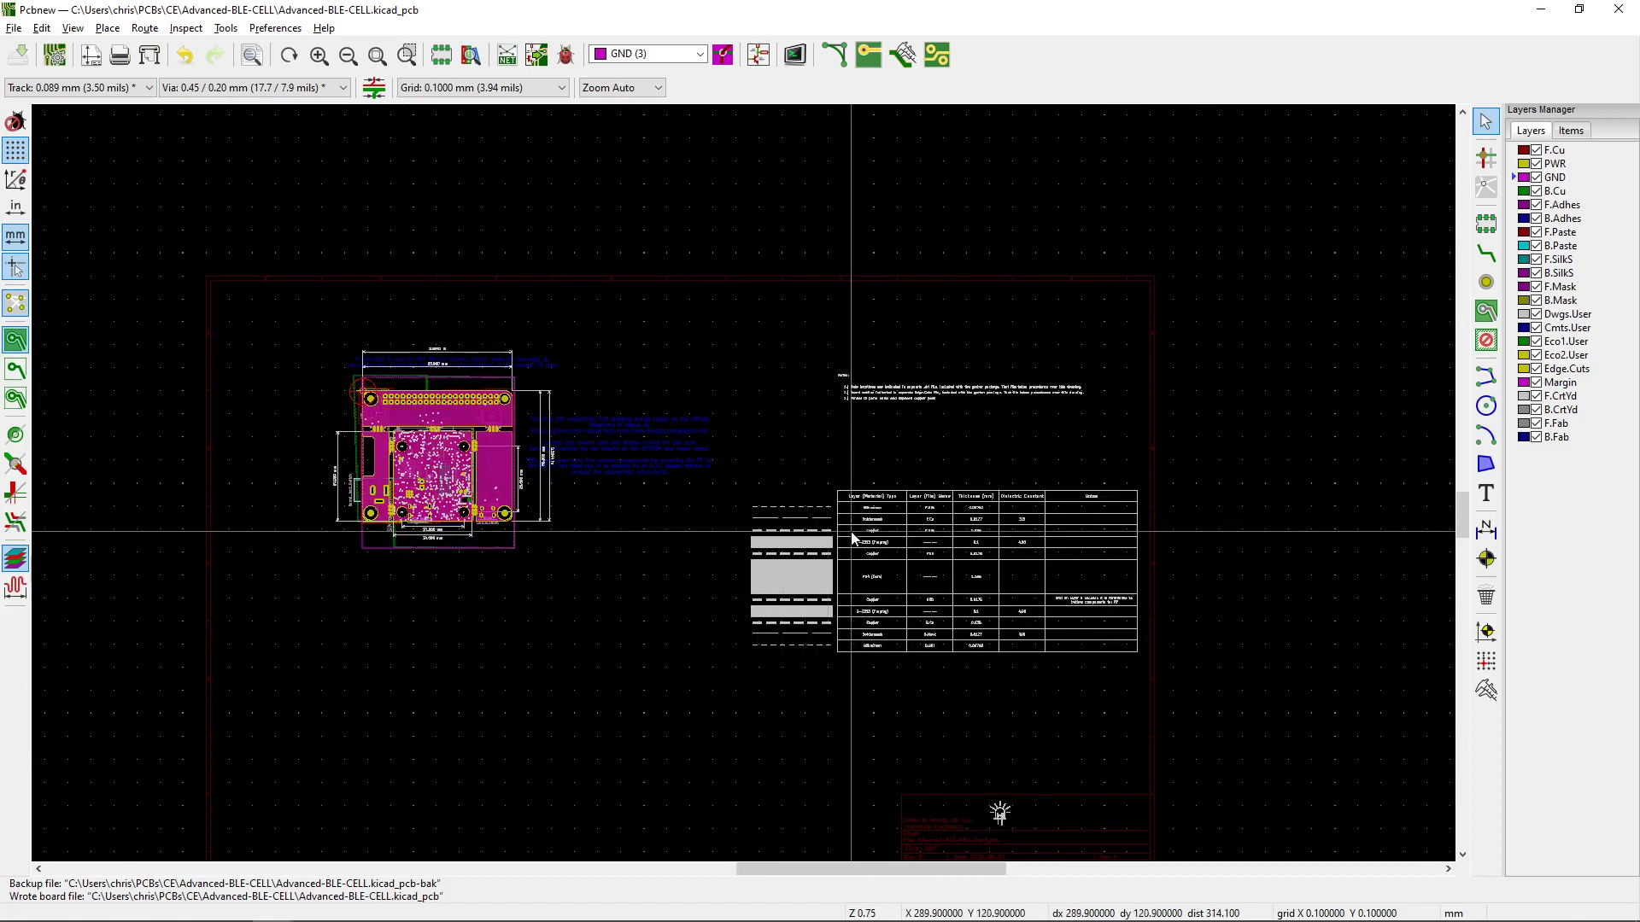
key(Delete)
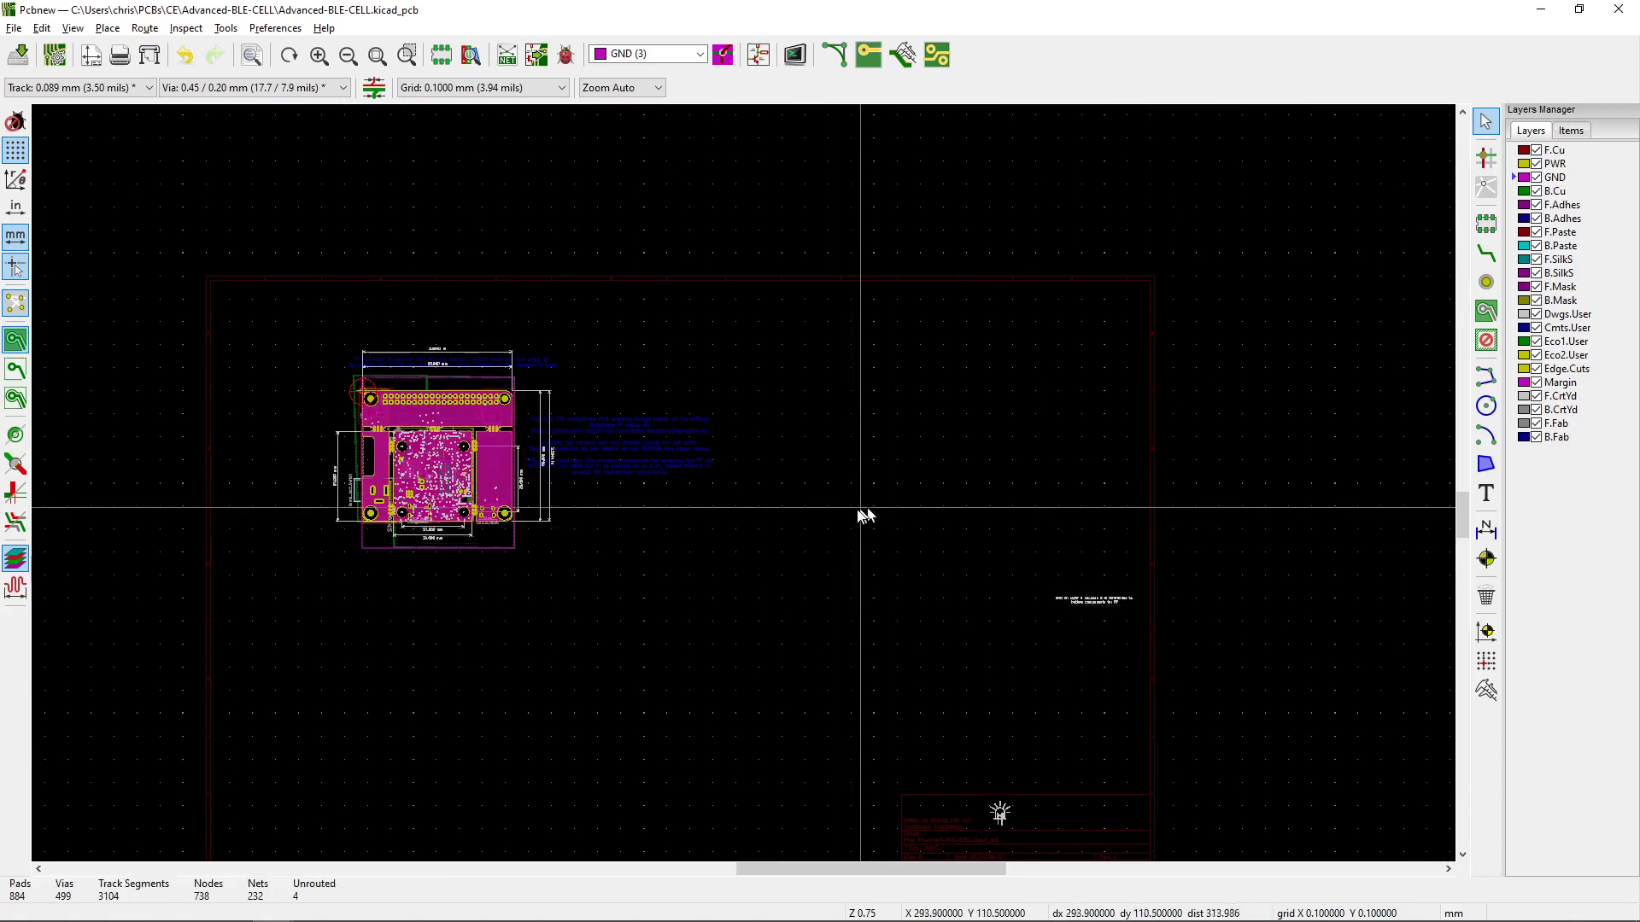
key(o)
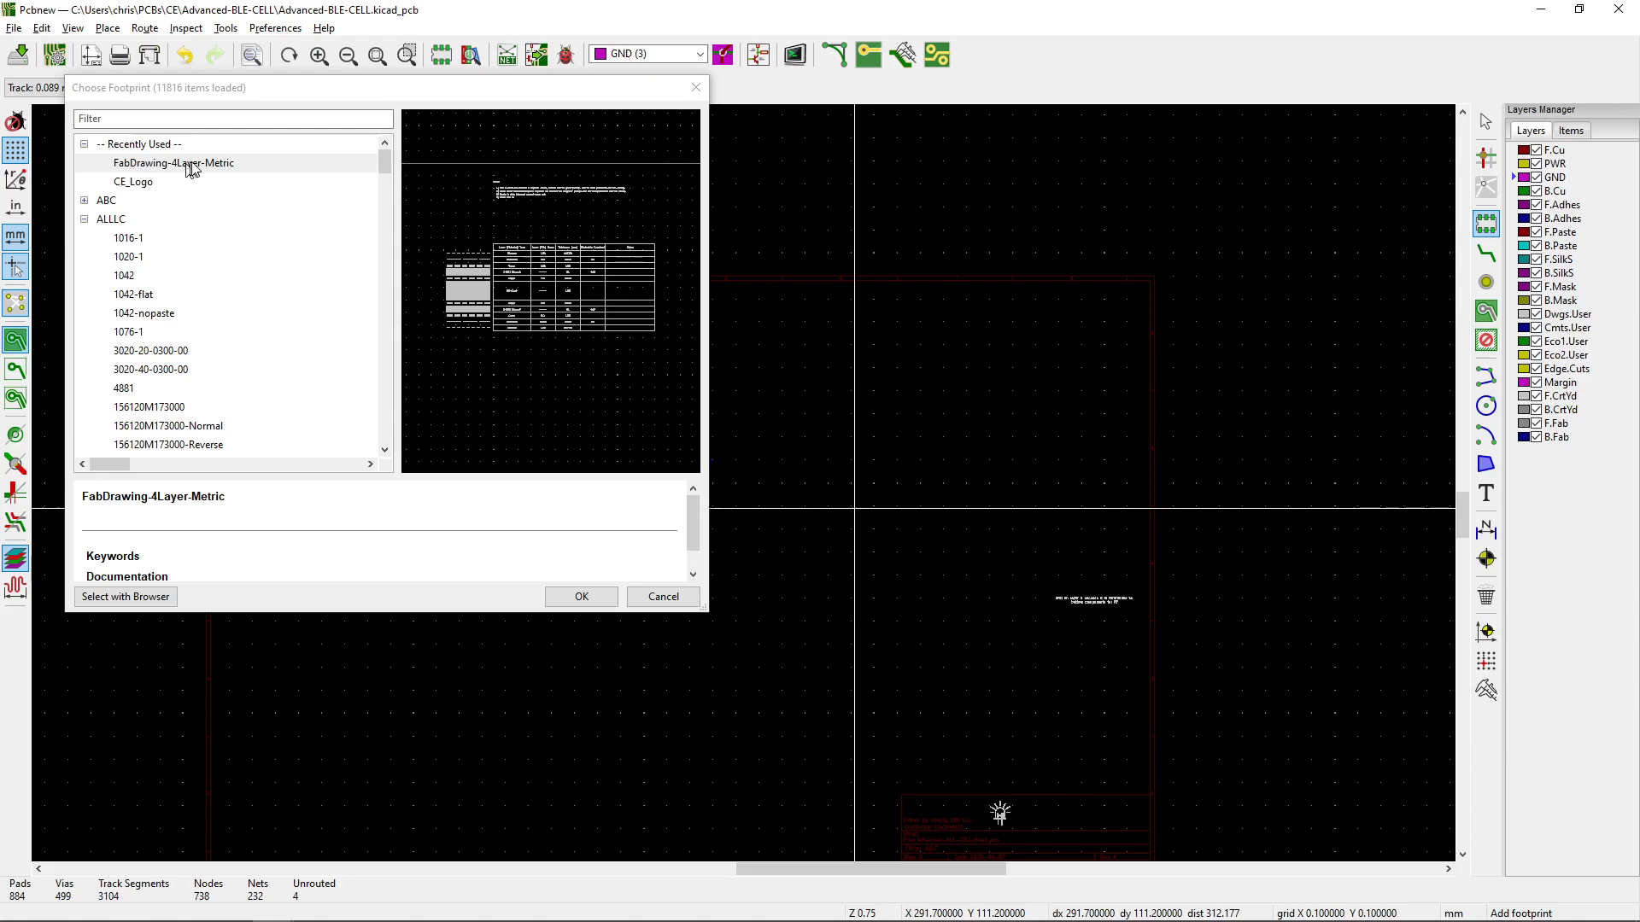
Step: Pick FabDrawing-4Layer-Metric from Recently Used and bring it onto the sheet for placement
double_click(195, 163)
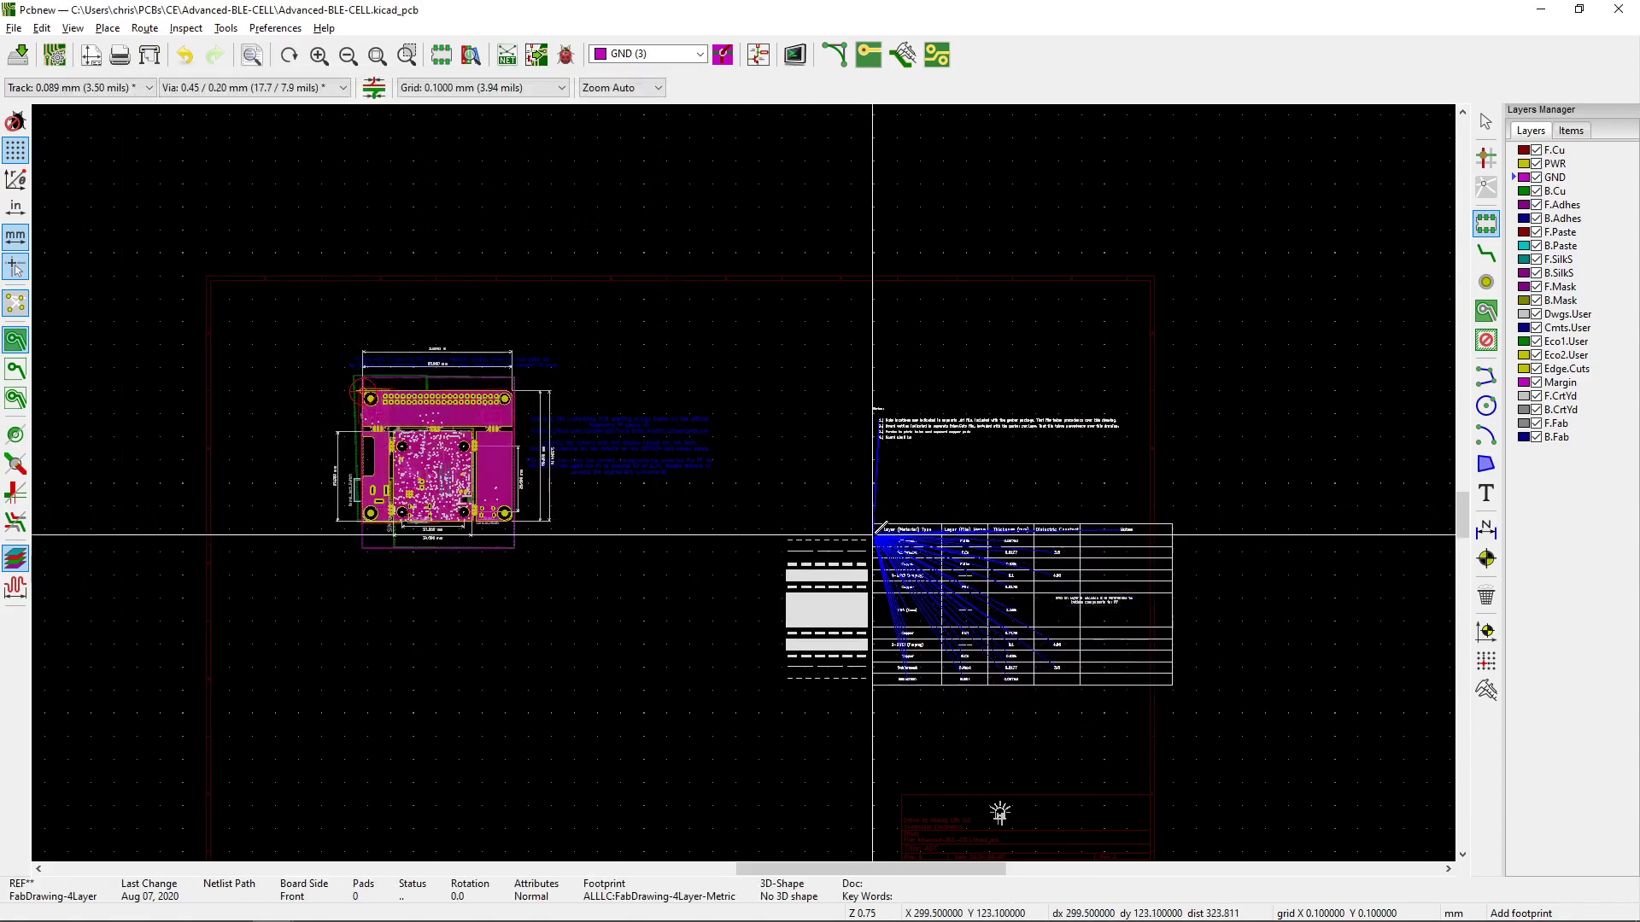
scroll(780, 549, up, 5)
scroll(748, 478, down, 5)
scroll(749, 476, up, 4)
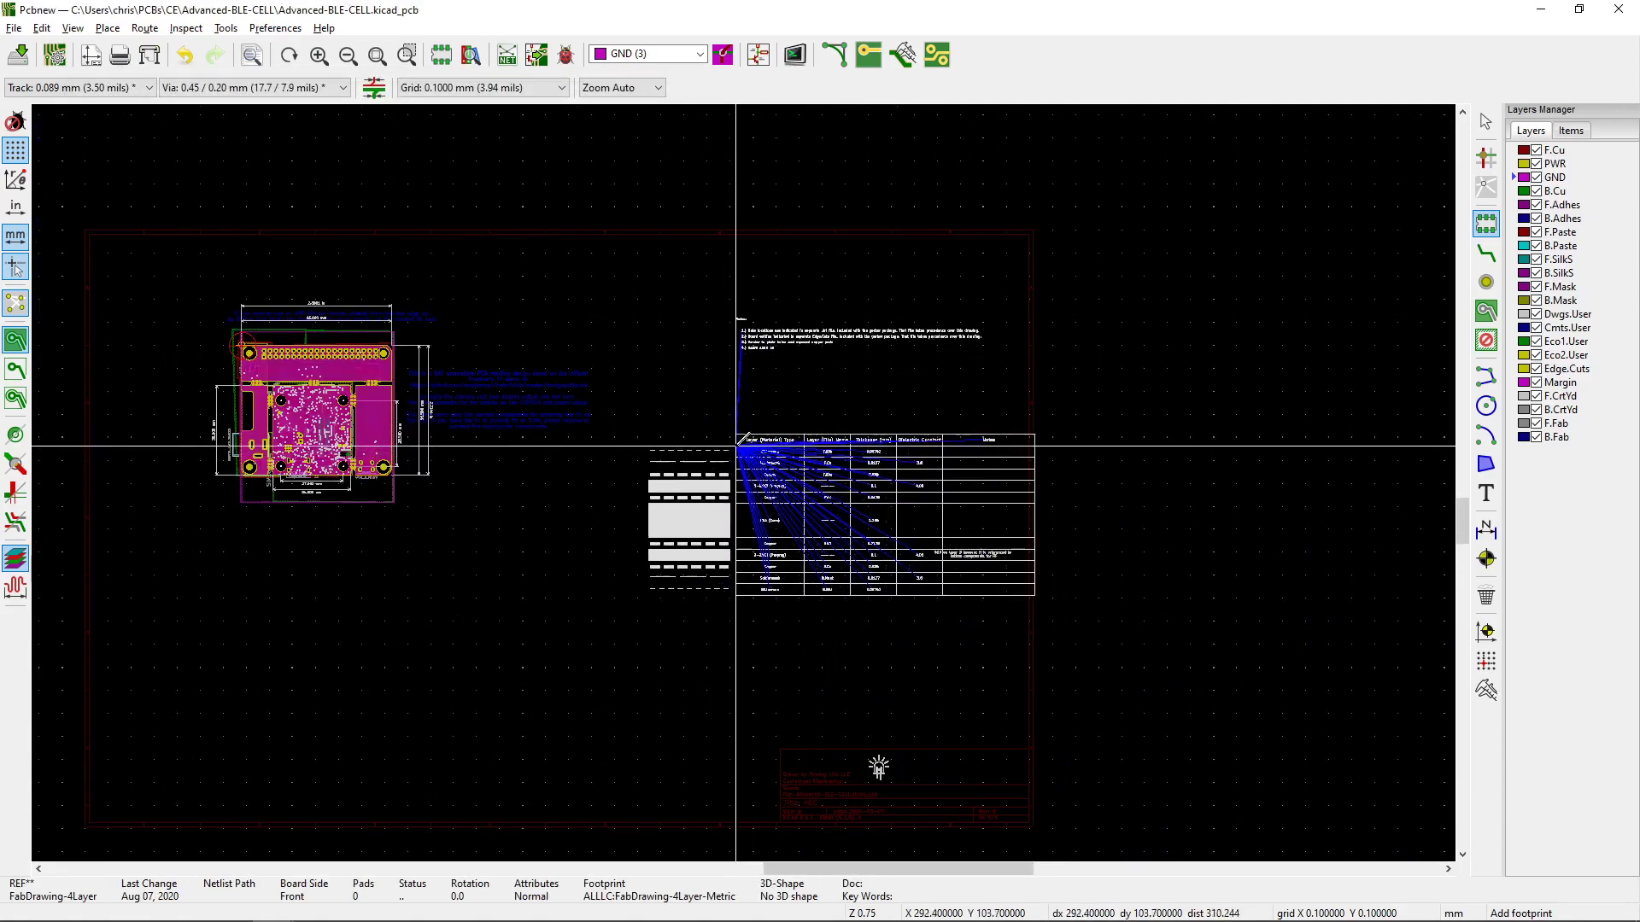
scroll(746, 479, down, 3)
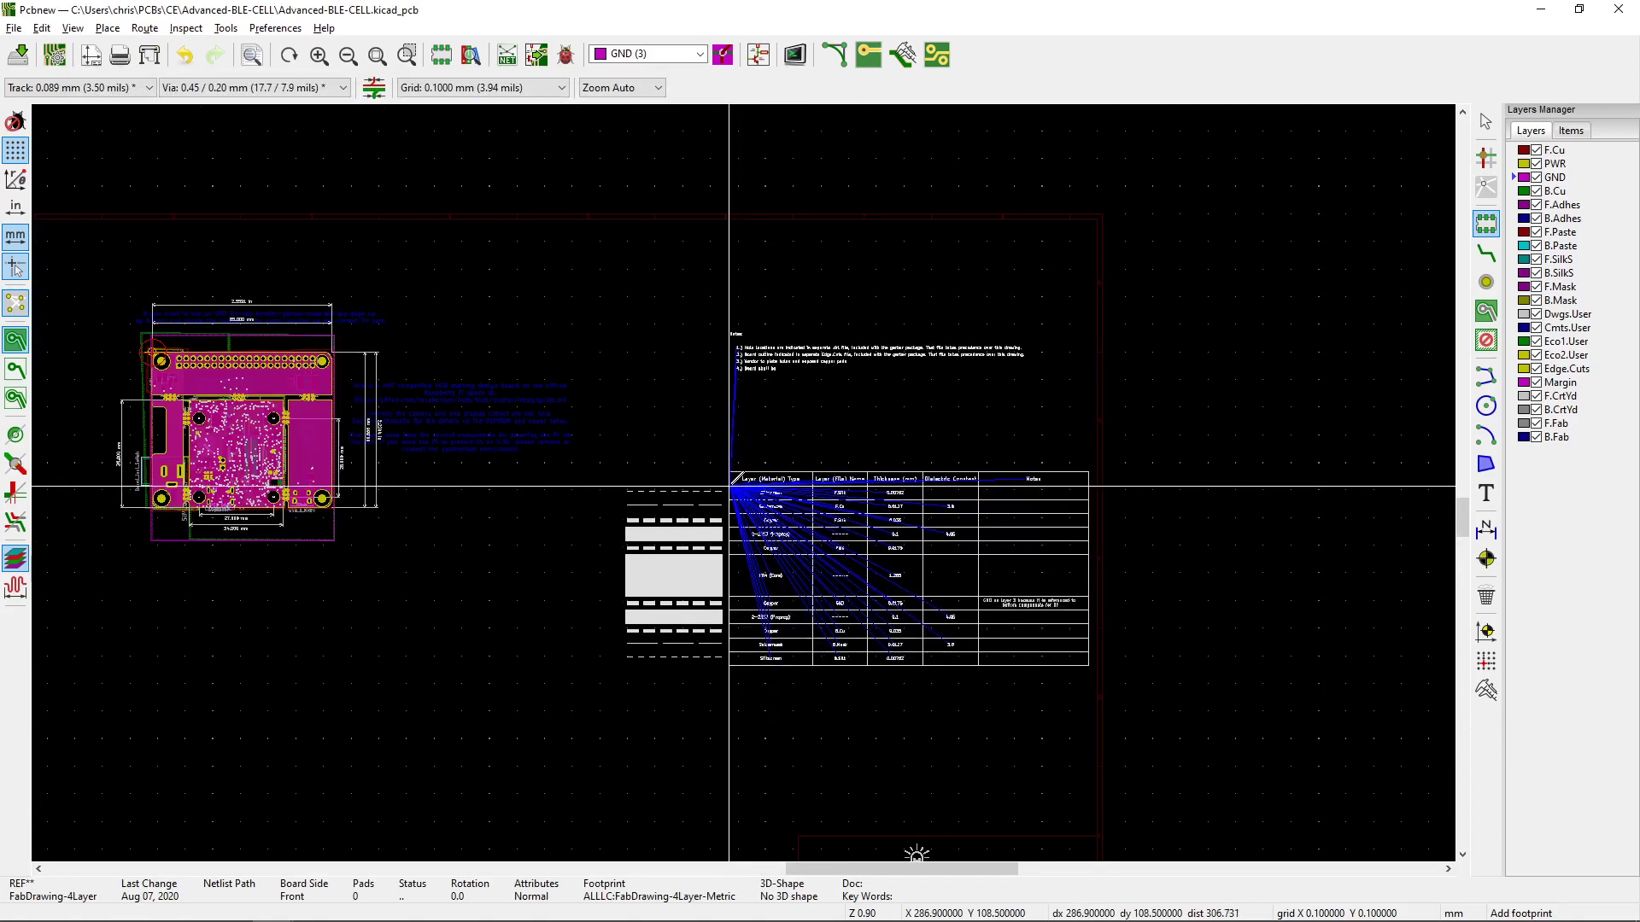
Step: Place the fab drawing beside the board and end the footprint tool
click(728, 482)
scroll(735, 486, up, 4)
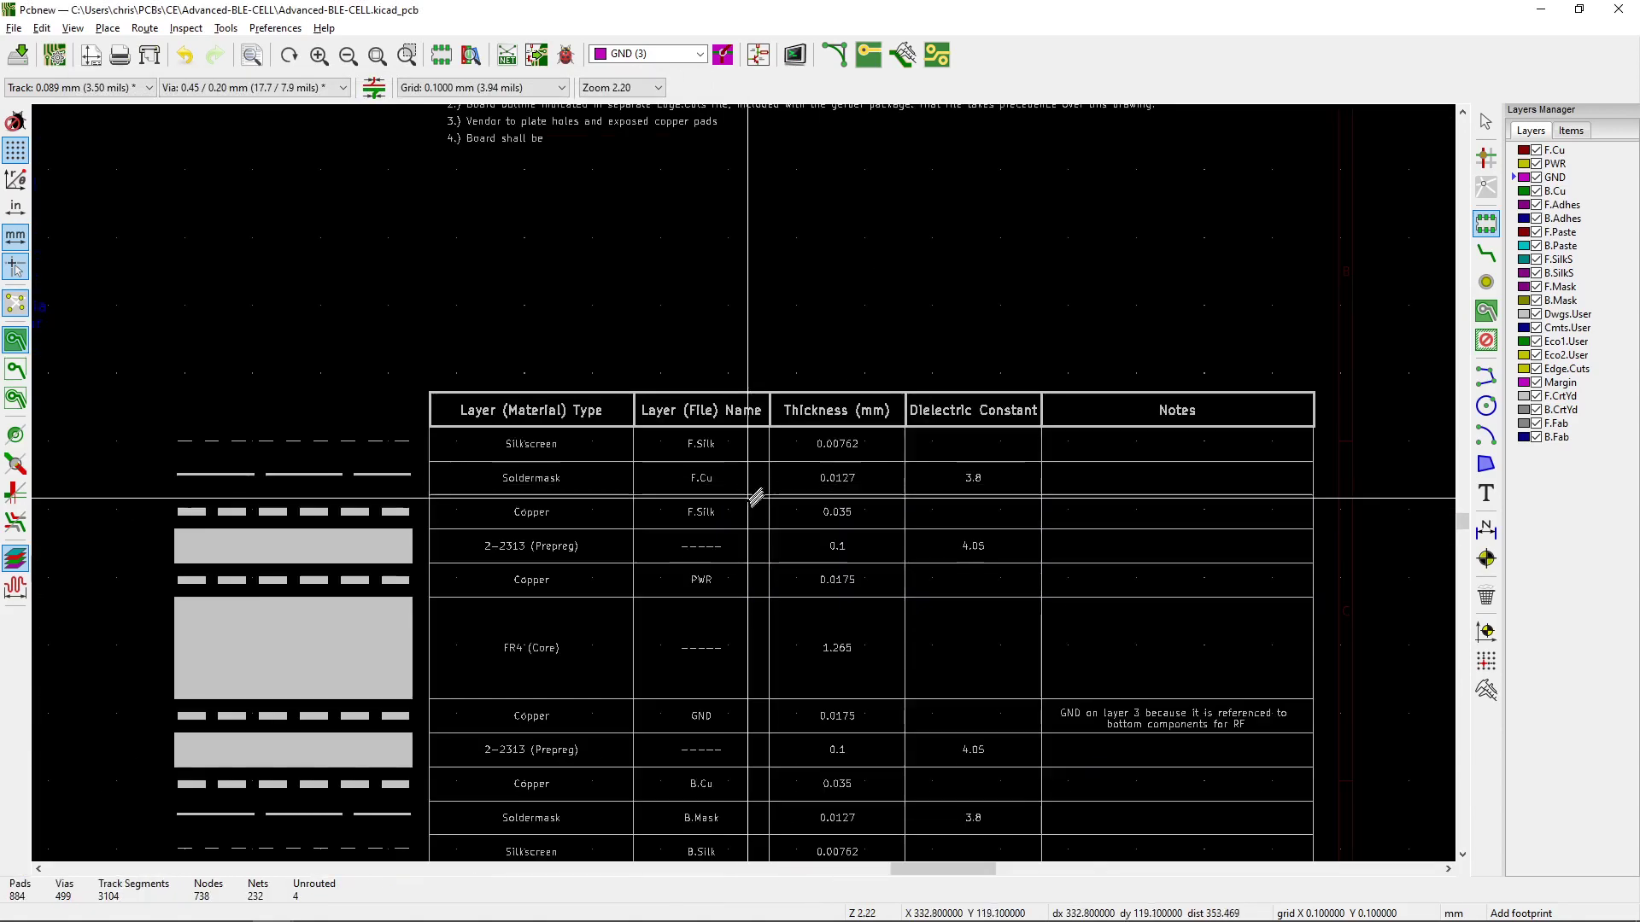
middle_drag(767, 534, 683, 491)
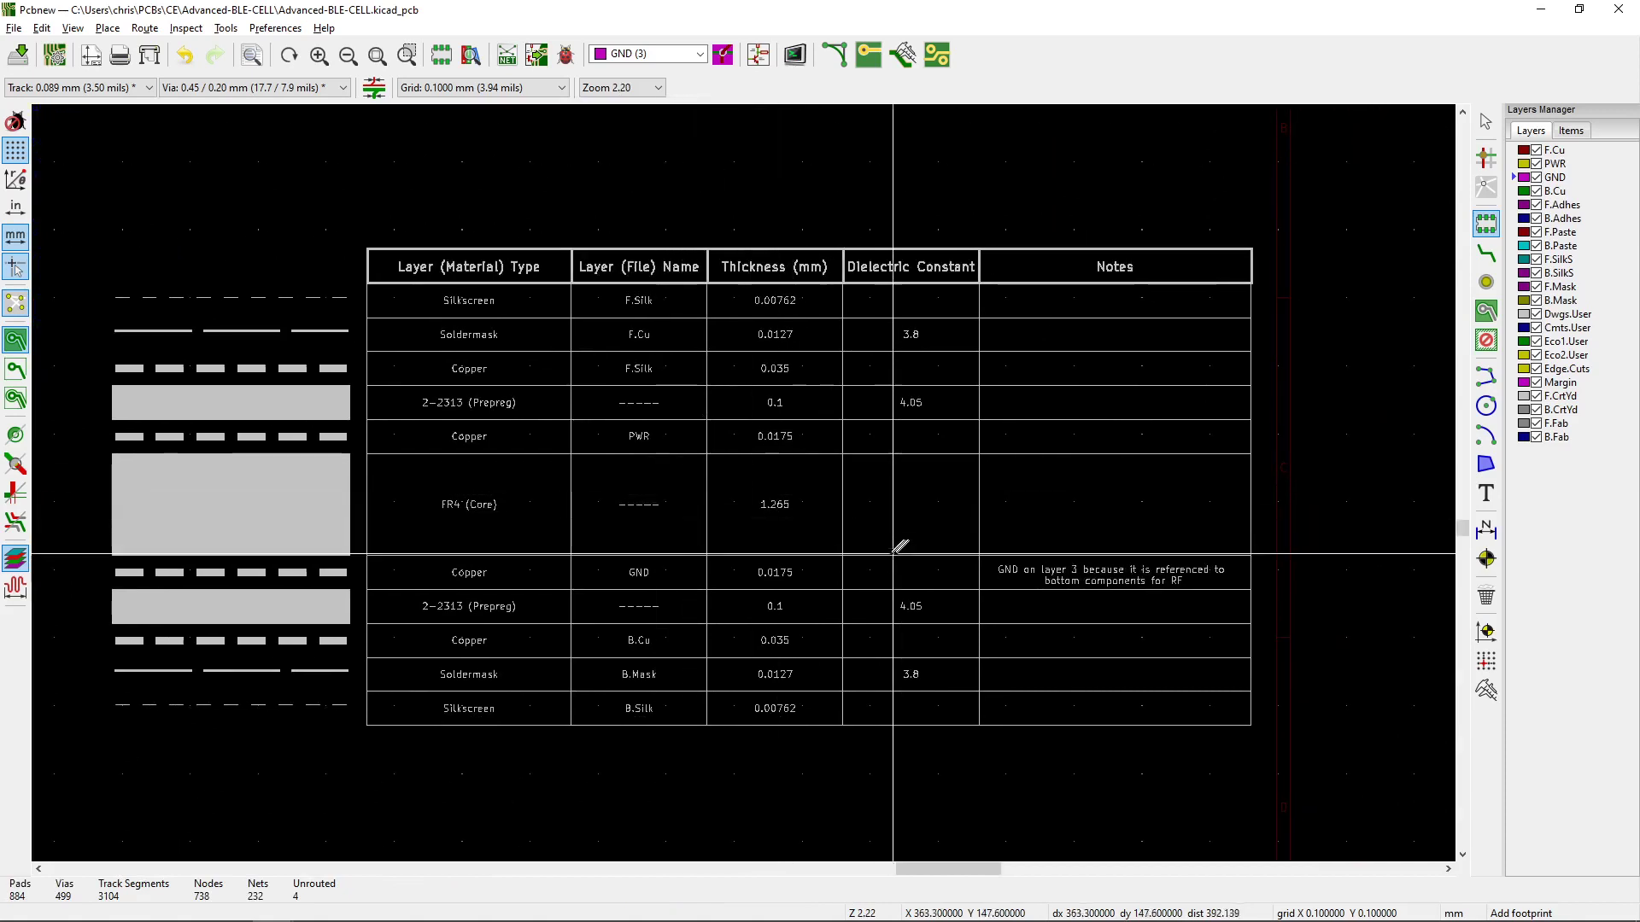
scroll(930, 557, down, 1)
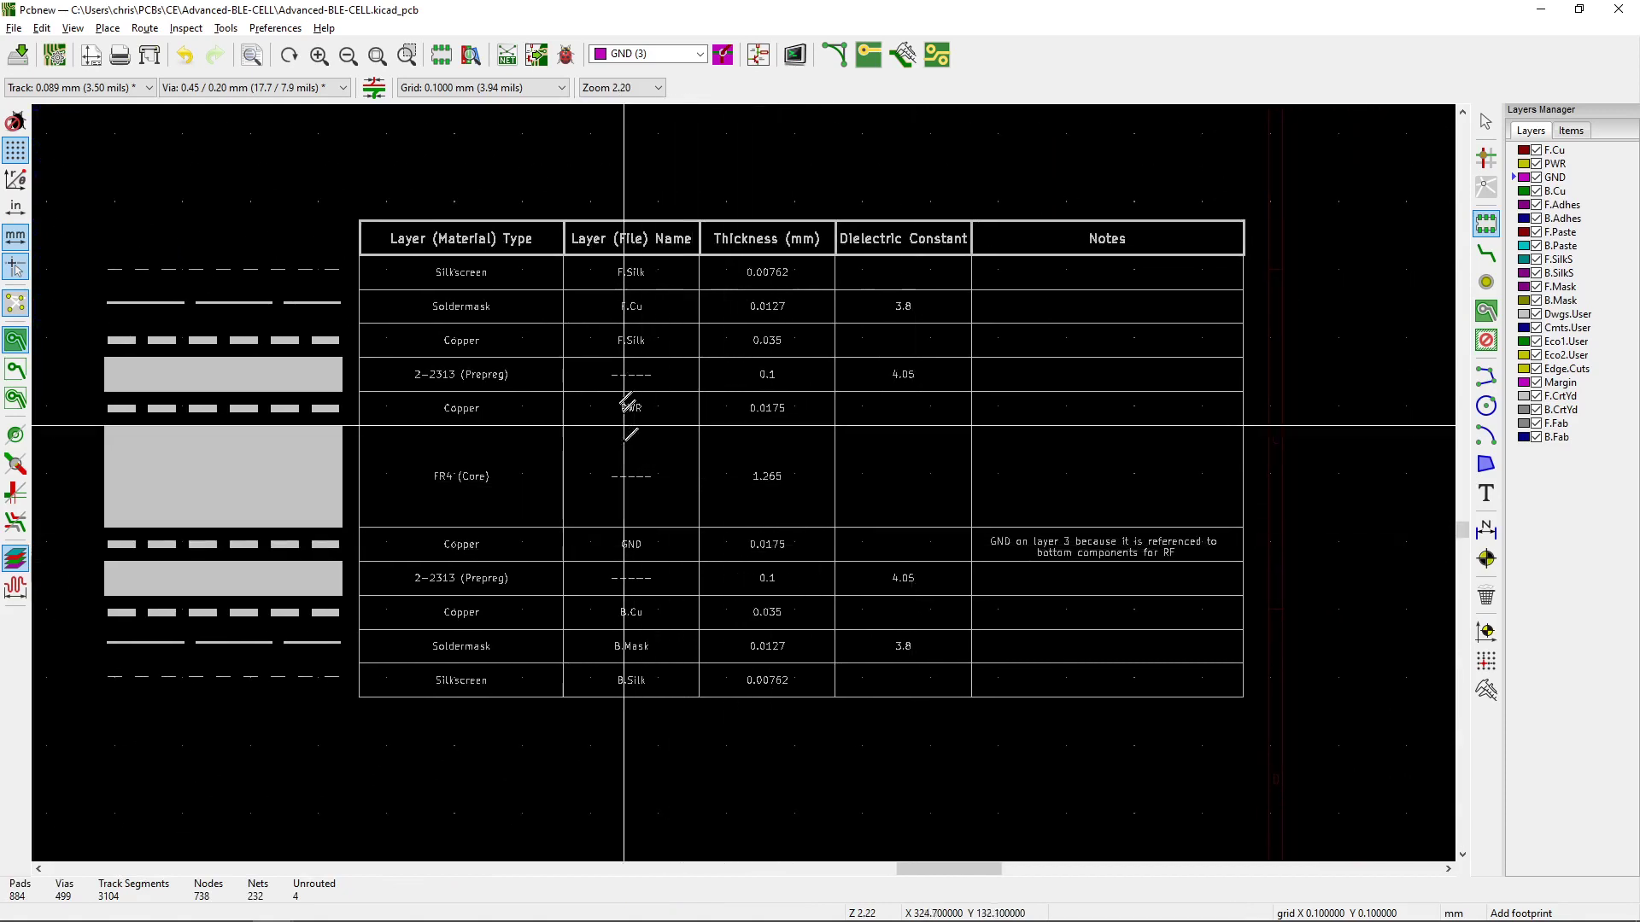
ctrl+scroll(735, 504, left, 1)
shift+scroll(692, 504, down, 1)
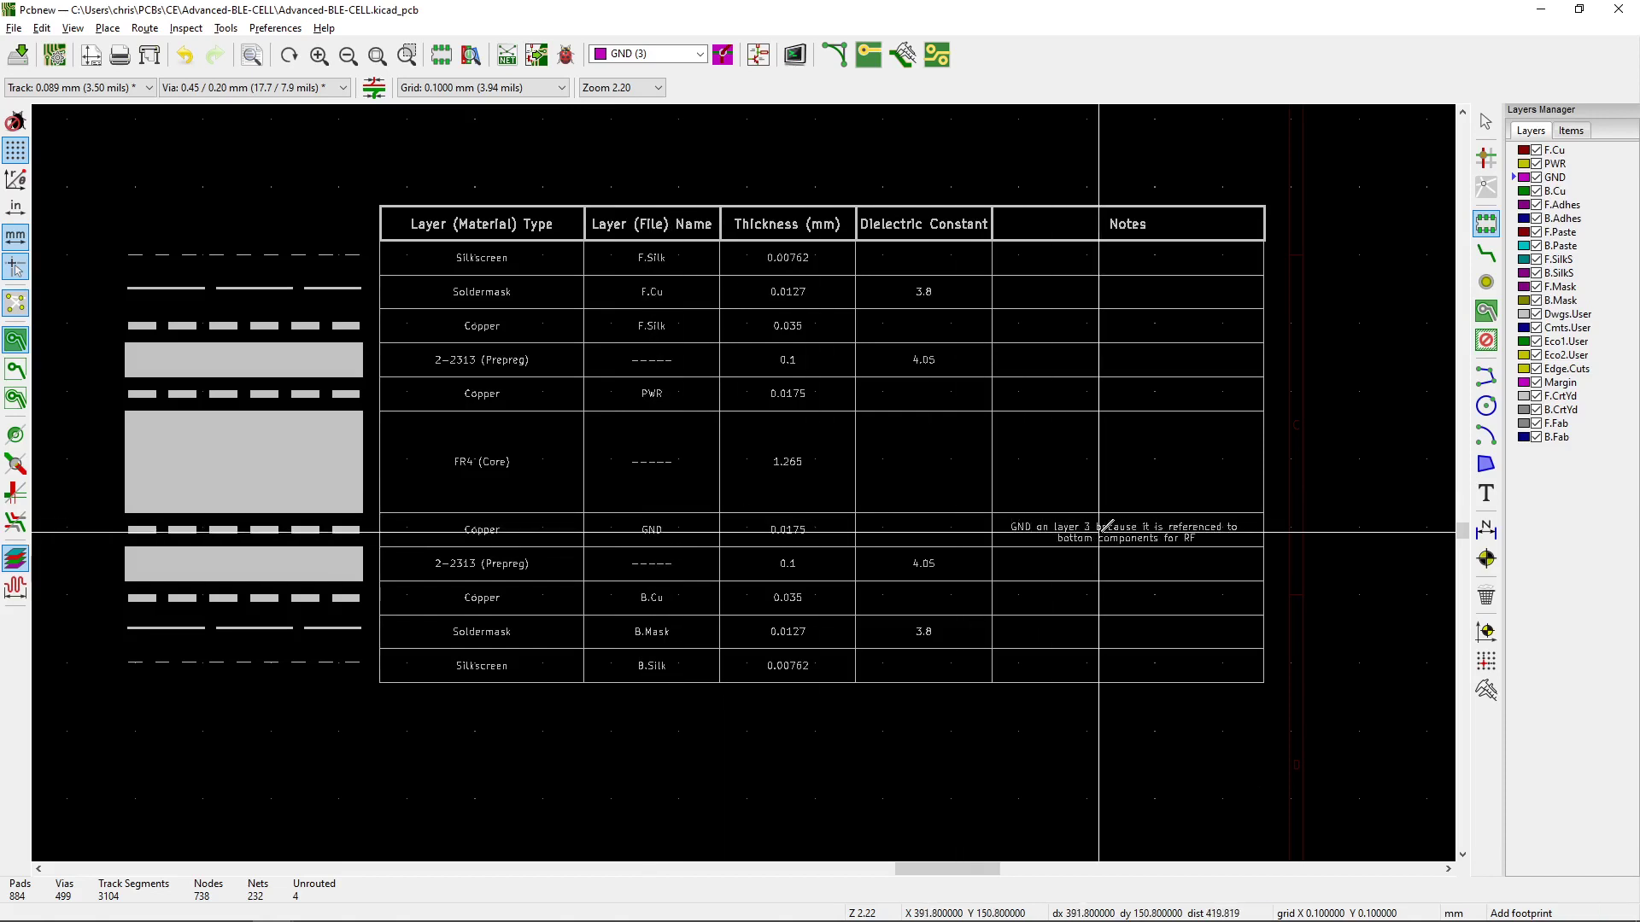
key(Escape)
Step: Inspect the GND note and zoom into the stackup table's layer rows
click(1125, 535)
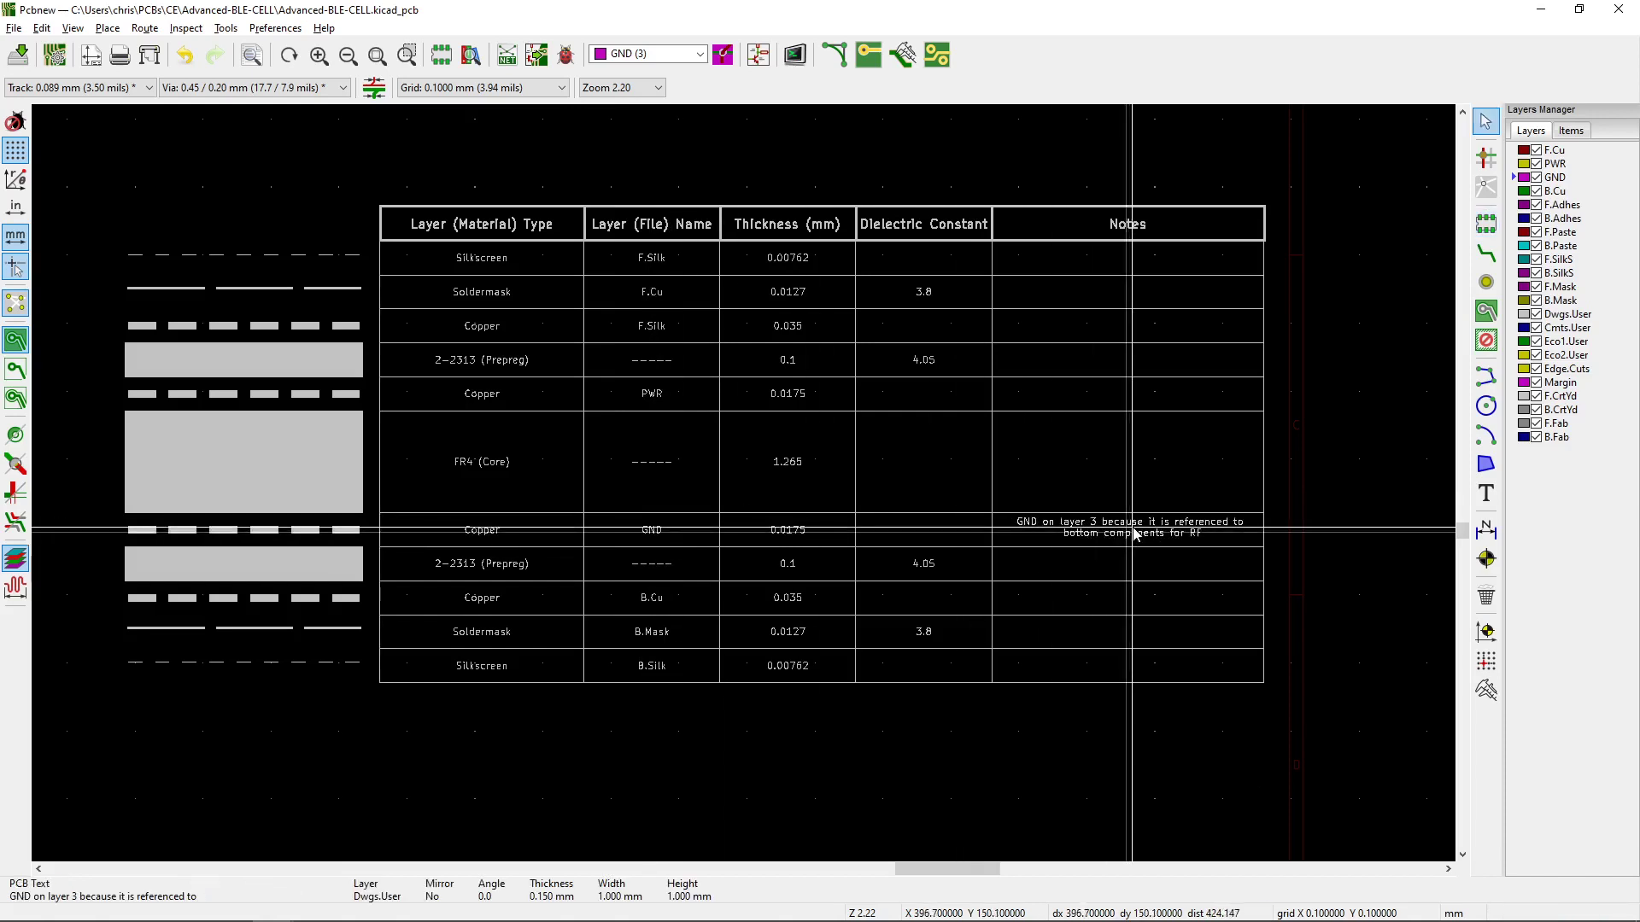
key(Escape)
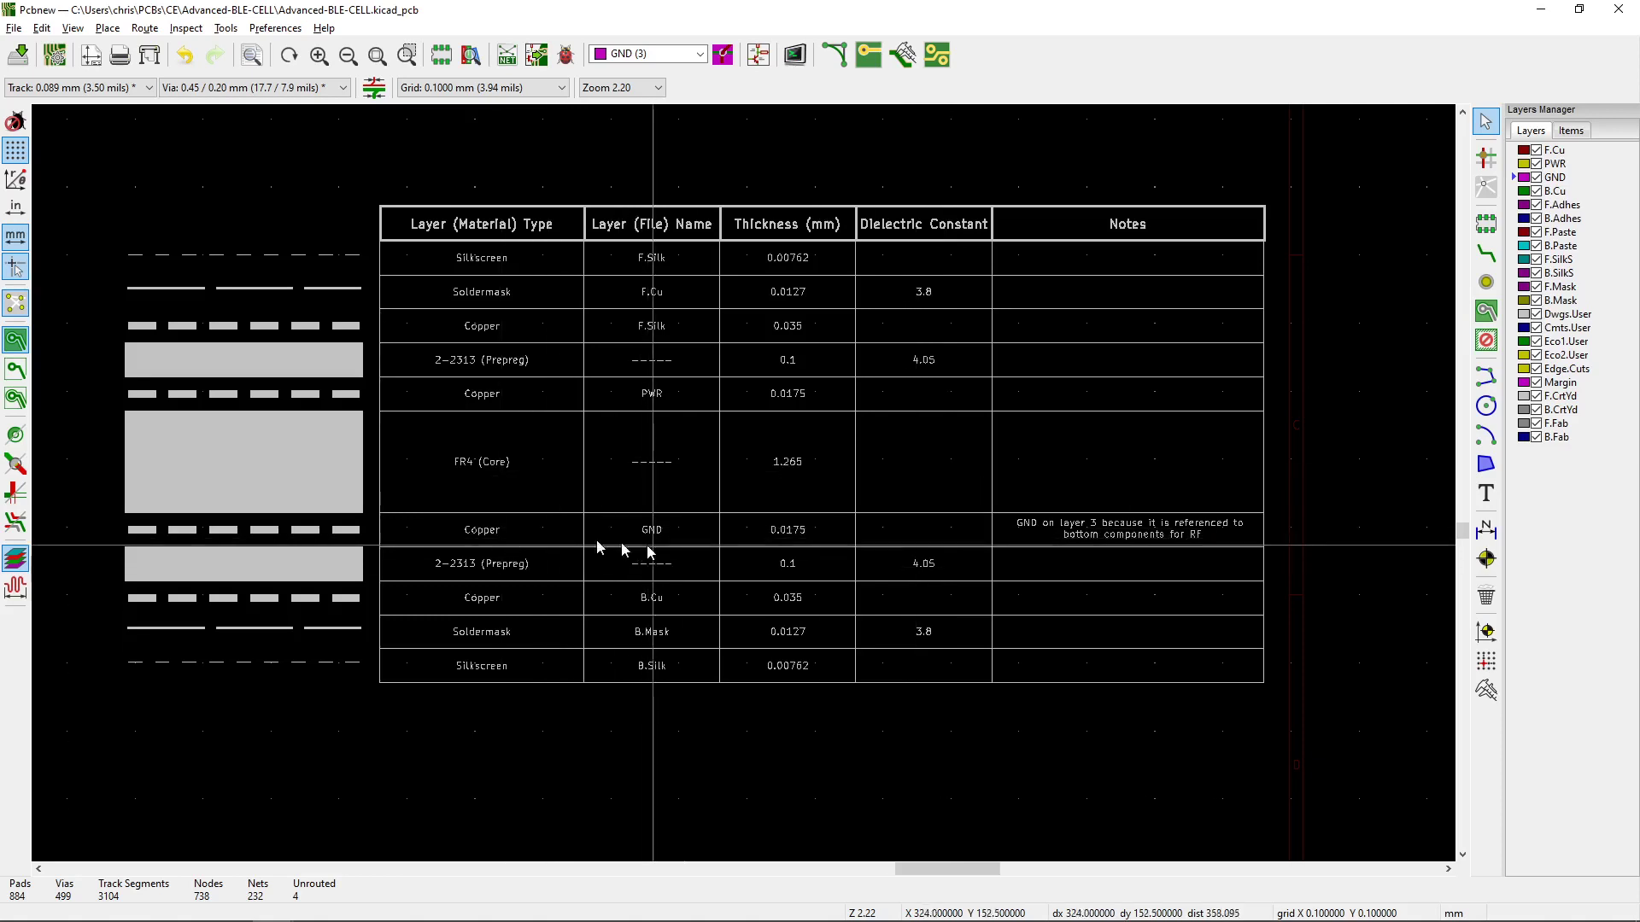
scroll(559, 345, up, 4)
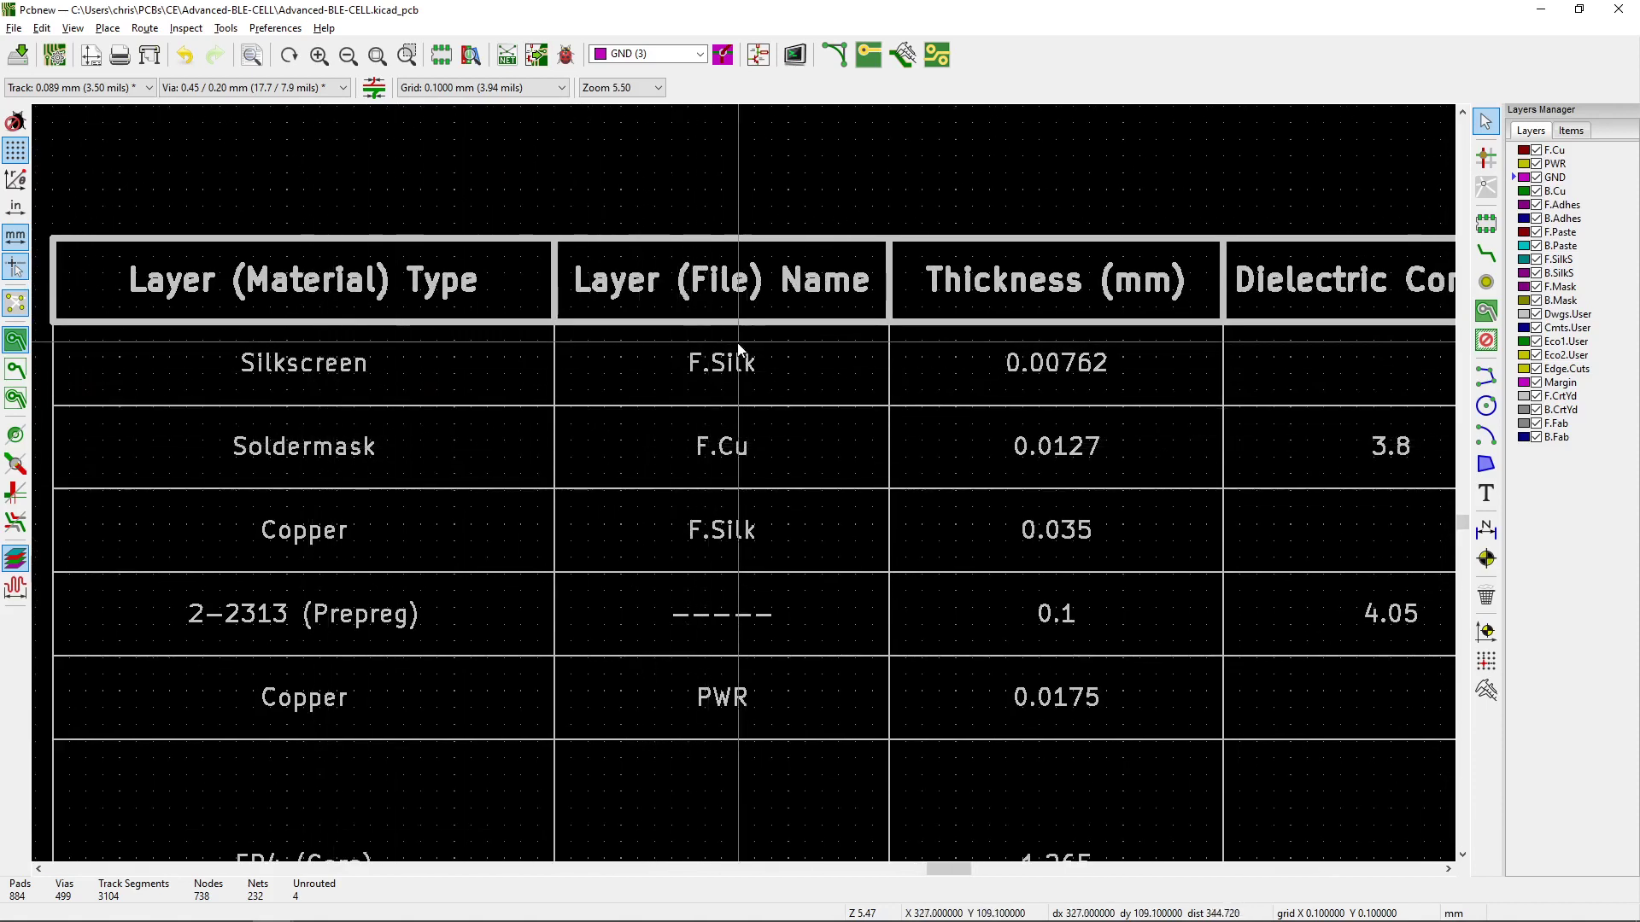
Step: Move the F.Silk label into the stackup table's Soldermask row
middle_drag(751, 432, 601, 447)
middle_drag(791, 499, 925, 441)
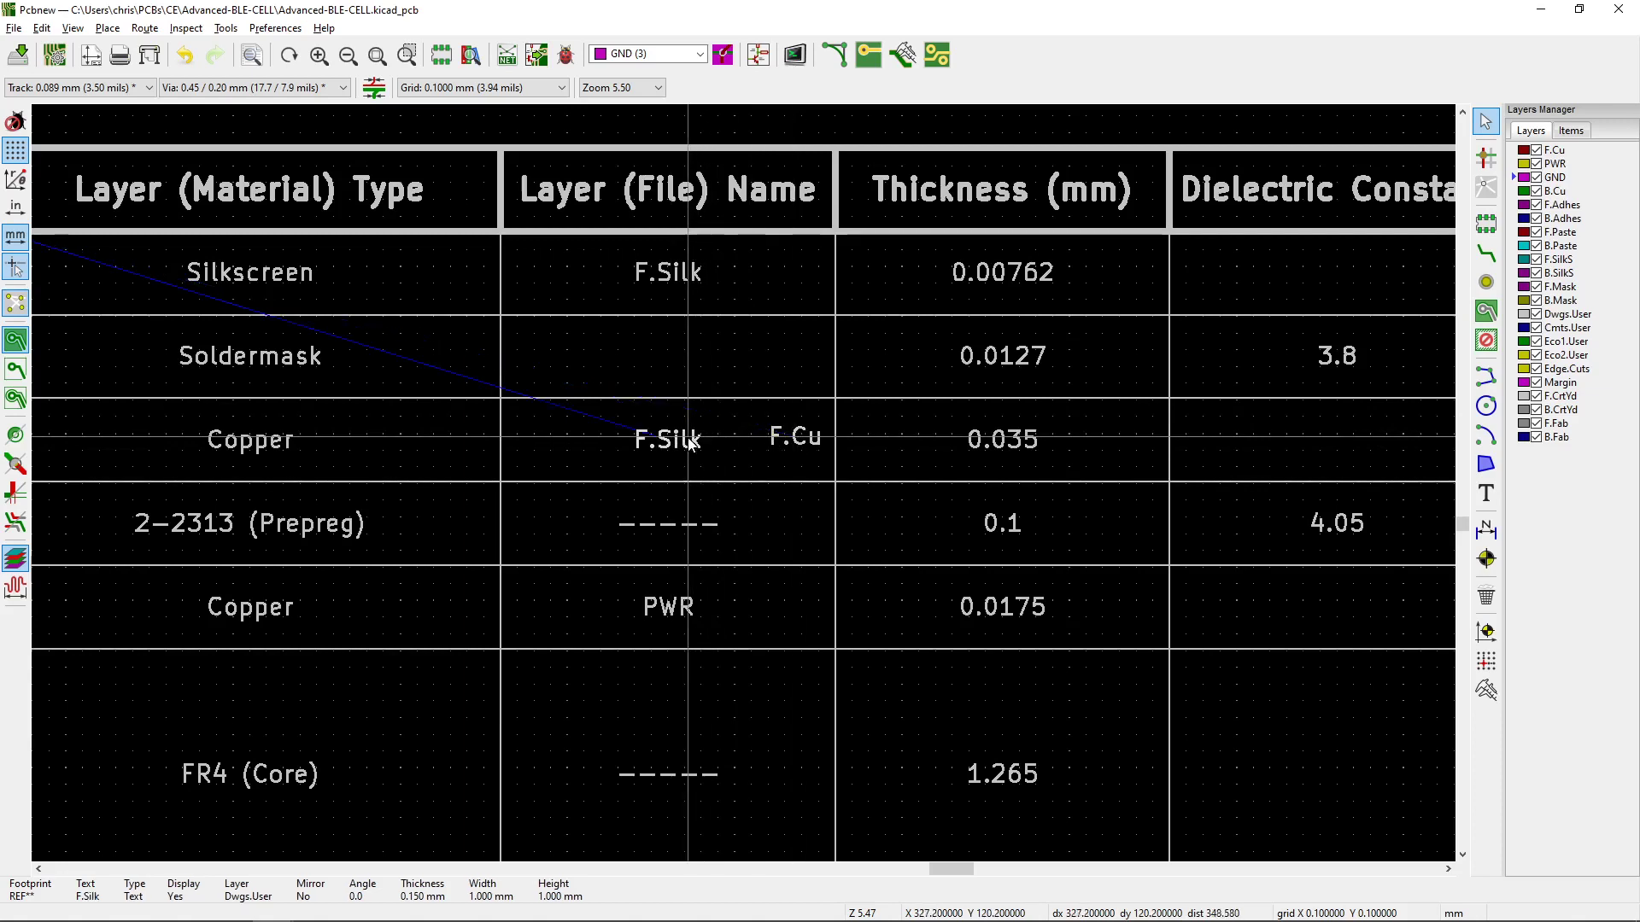
click(670, 368)
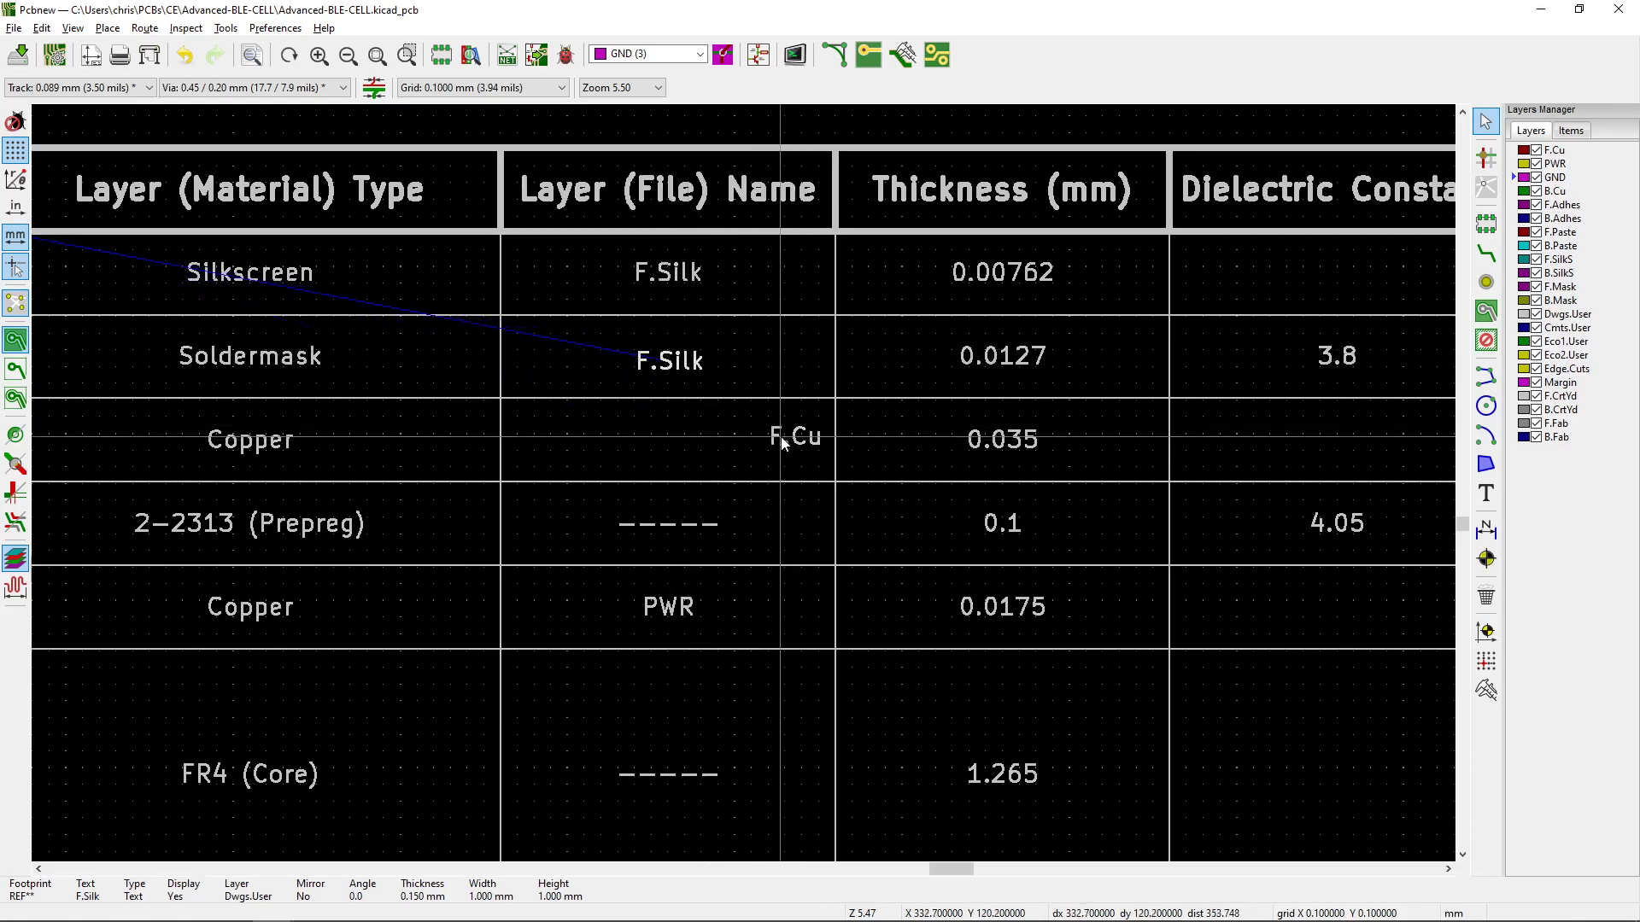
mouse_move(670, 360)
mouse_down()
mouse_move(652, 374)
mouse_move(696, 360)
mouse_up()
click(679, 362)
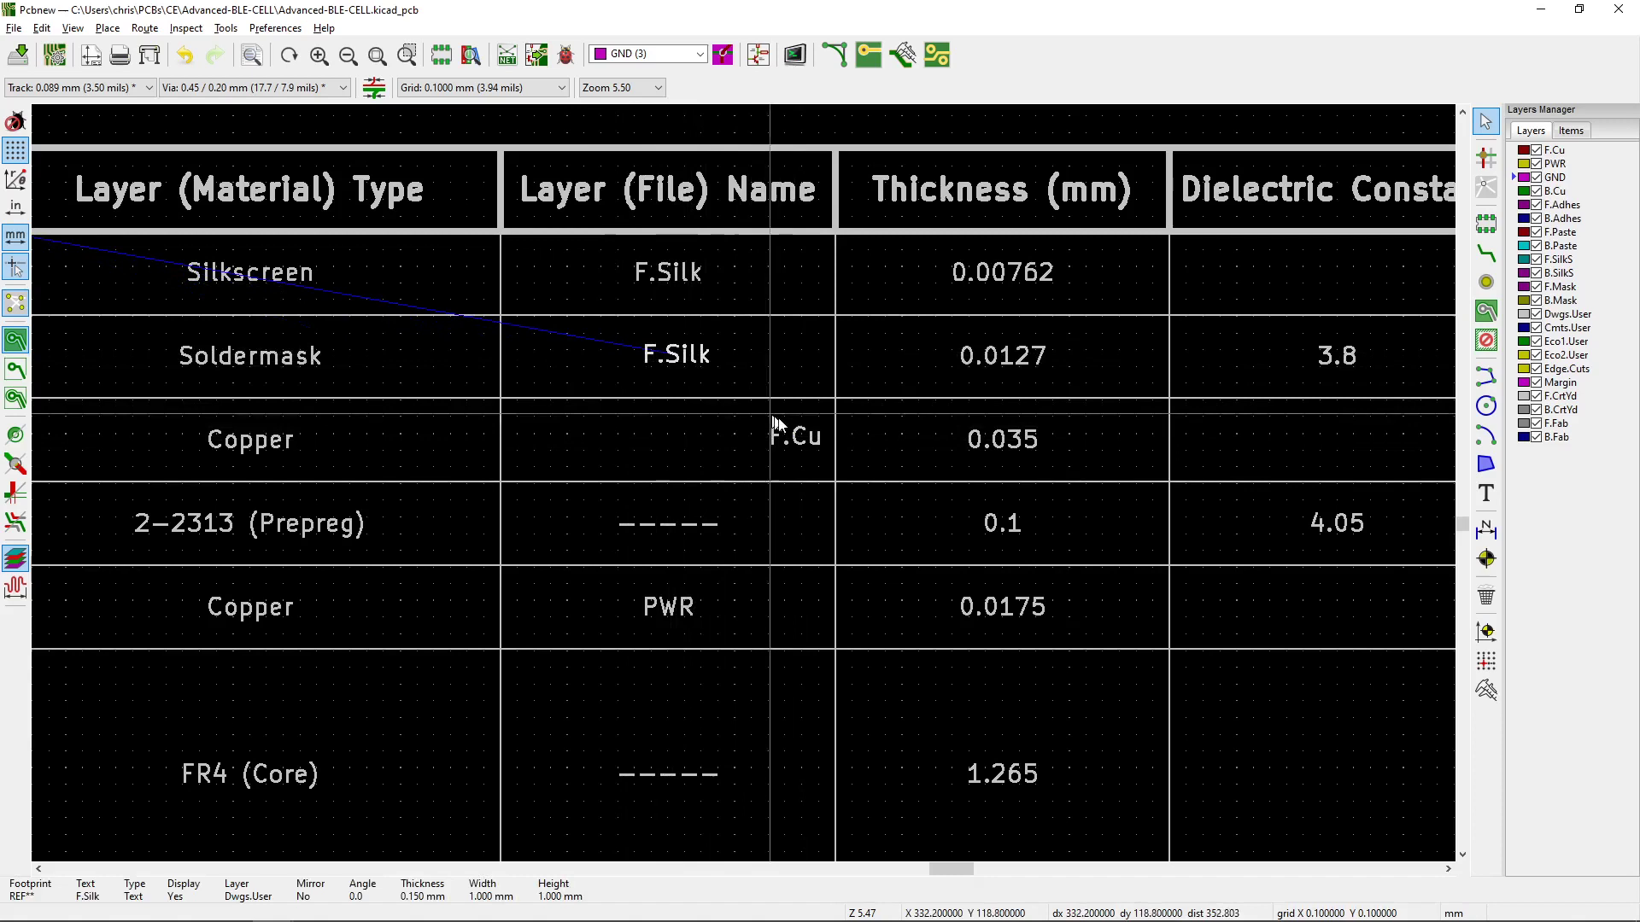
Step: Move the F.Cu label into the top Copper row and edit the Soldermask-row label
drag(786, 439, 676, 437)
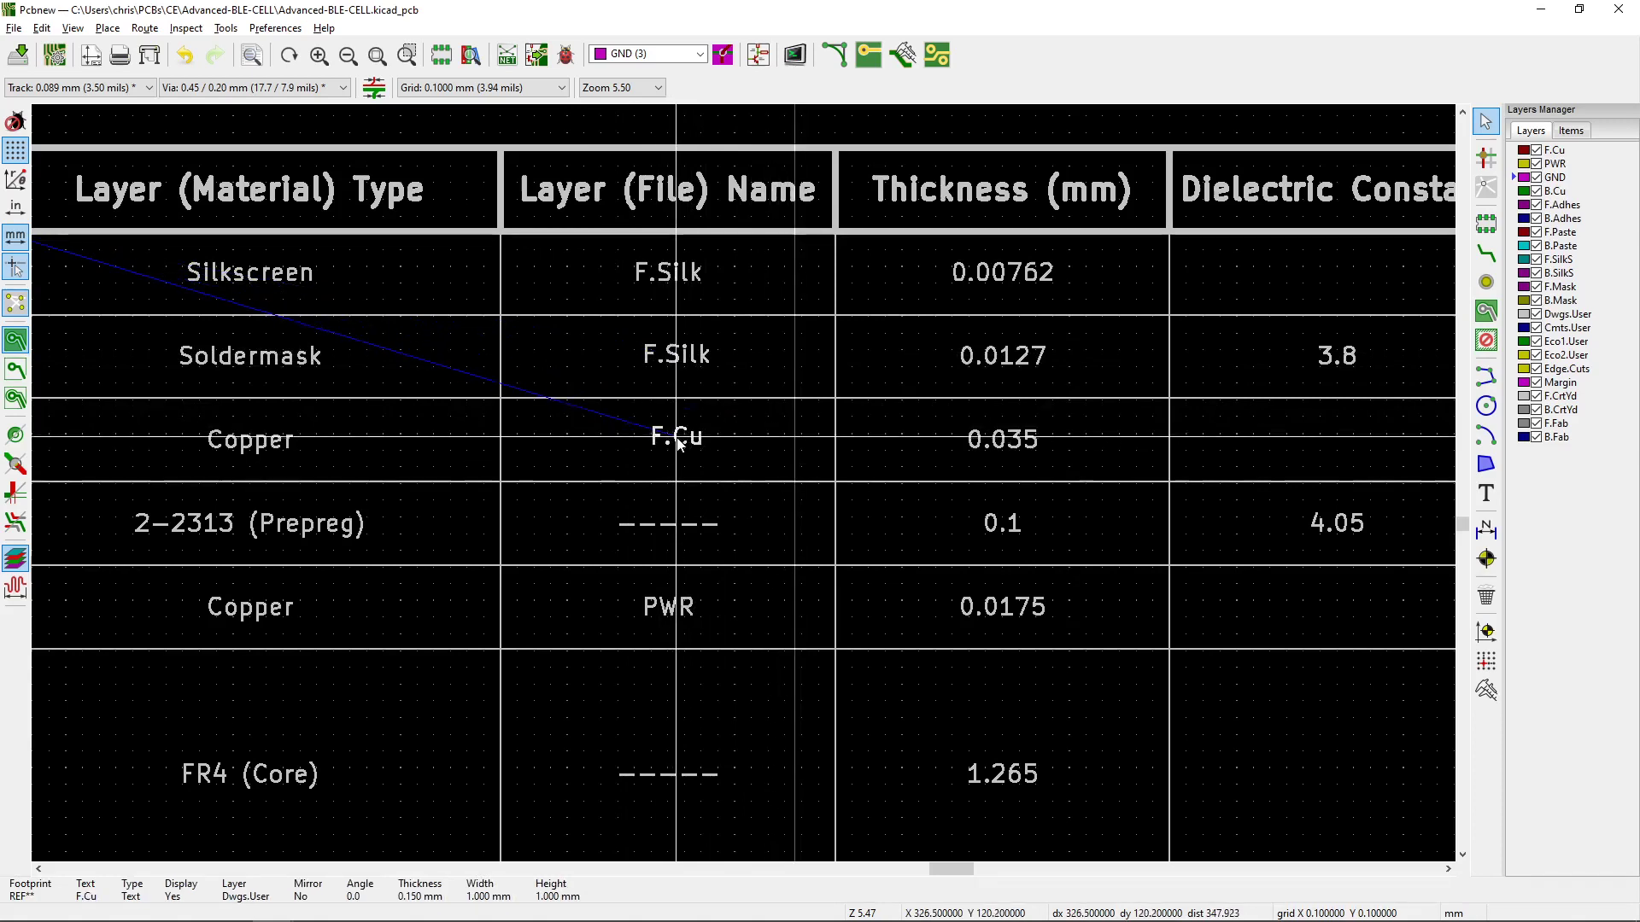
drag(680, 363, 680, 366)
double_click(681, 365)
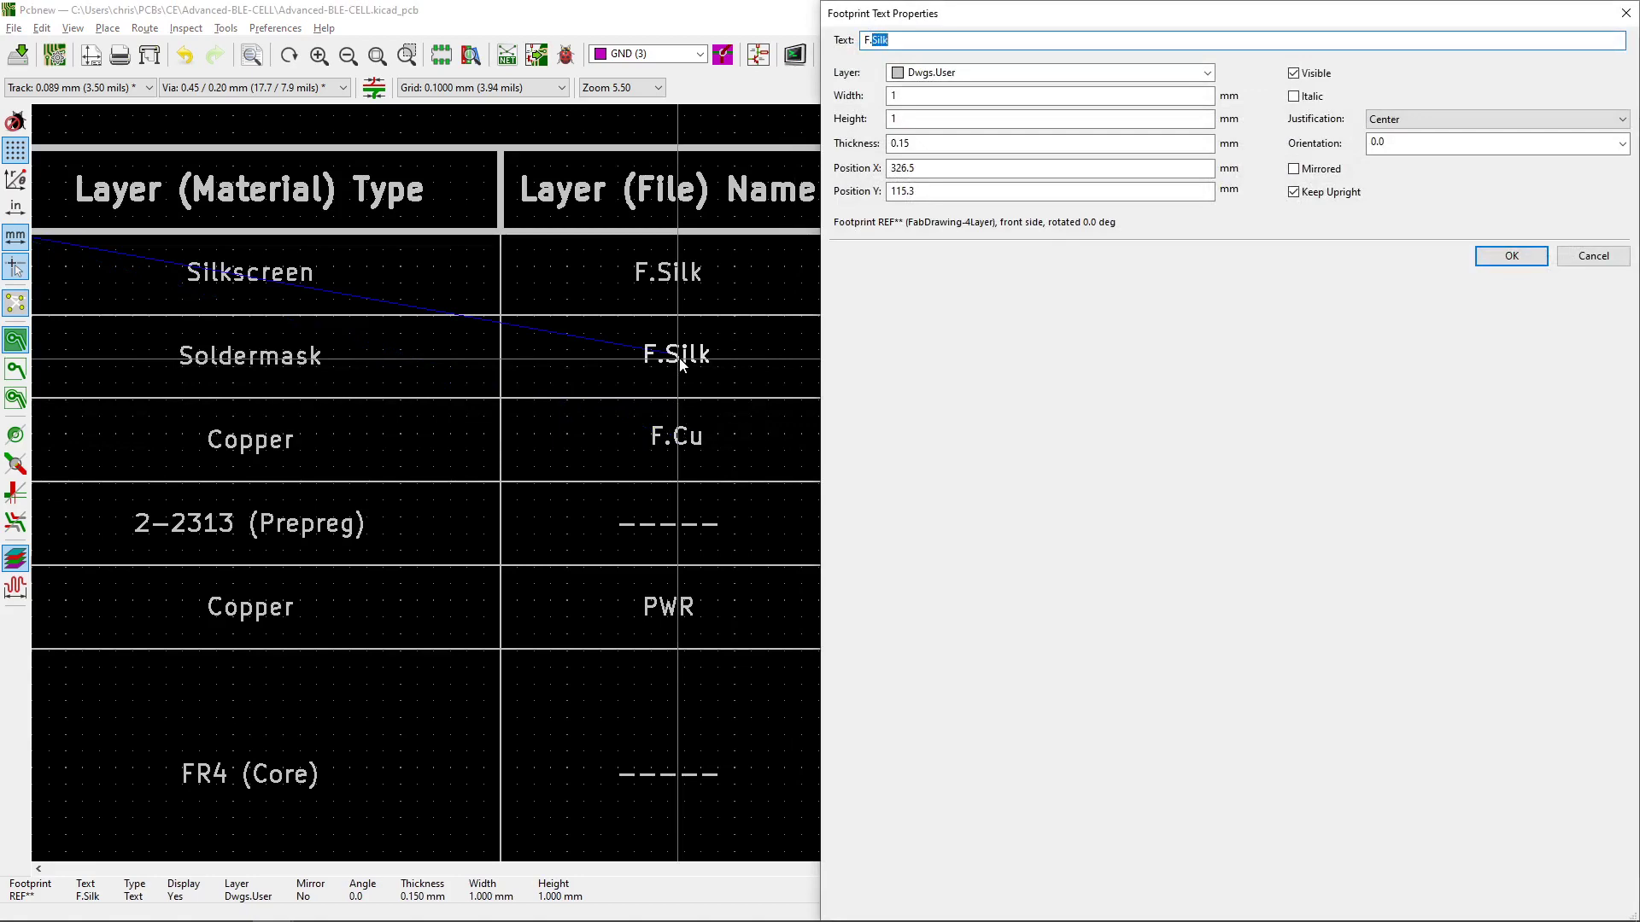
Step: Change the Soldermask-row label to F.Mask and review the stackup table up close
text(F.Mask)
key(Return)
scroll(743, 483, down, 1)
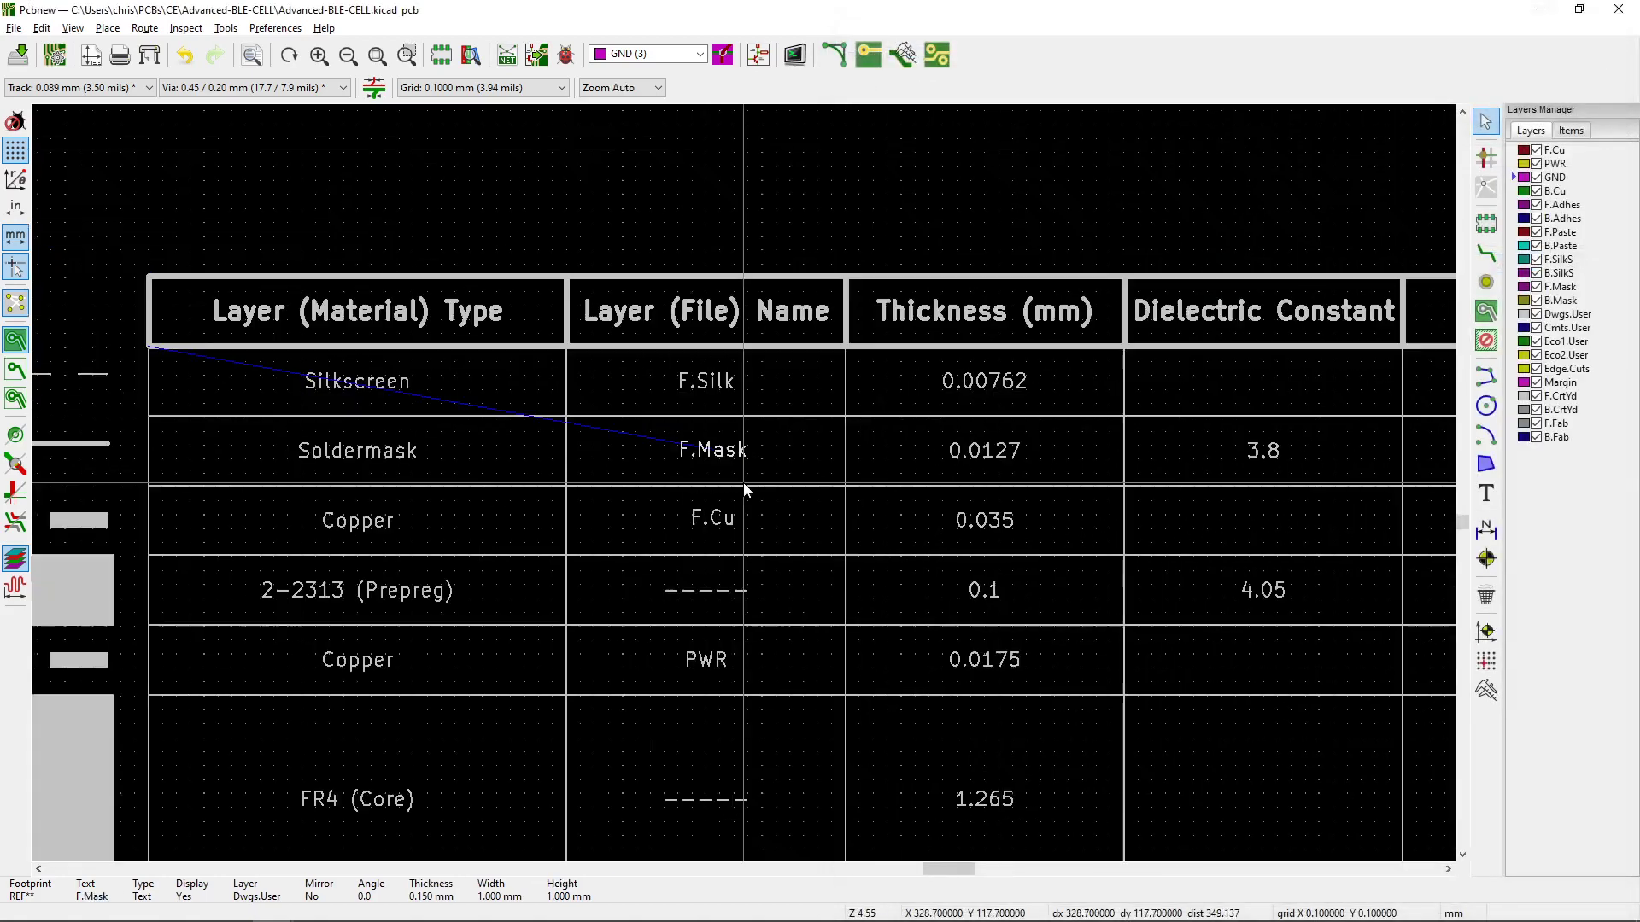
scroll(744, 483, up, 2)
scroll(746, 501, down, 1)
scroll(749, 509, down, 1)
scroll(750, 516, up, 1)
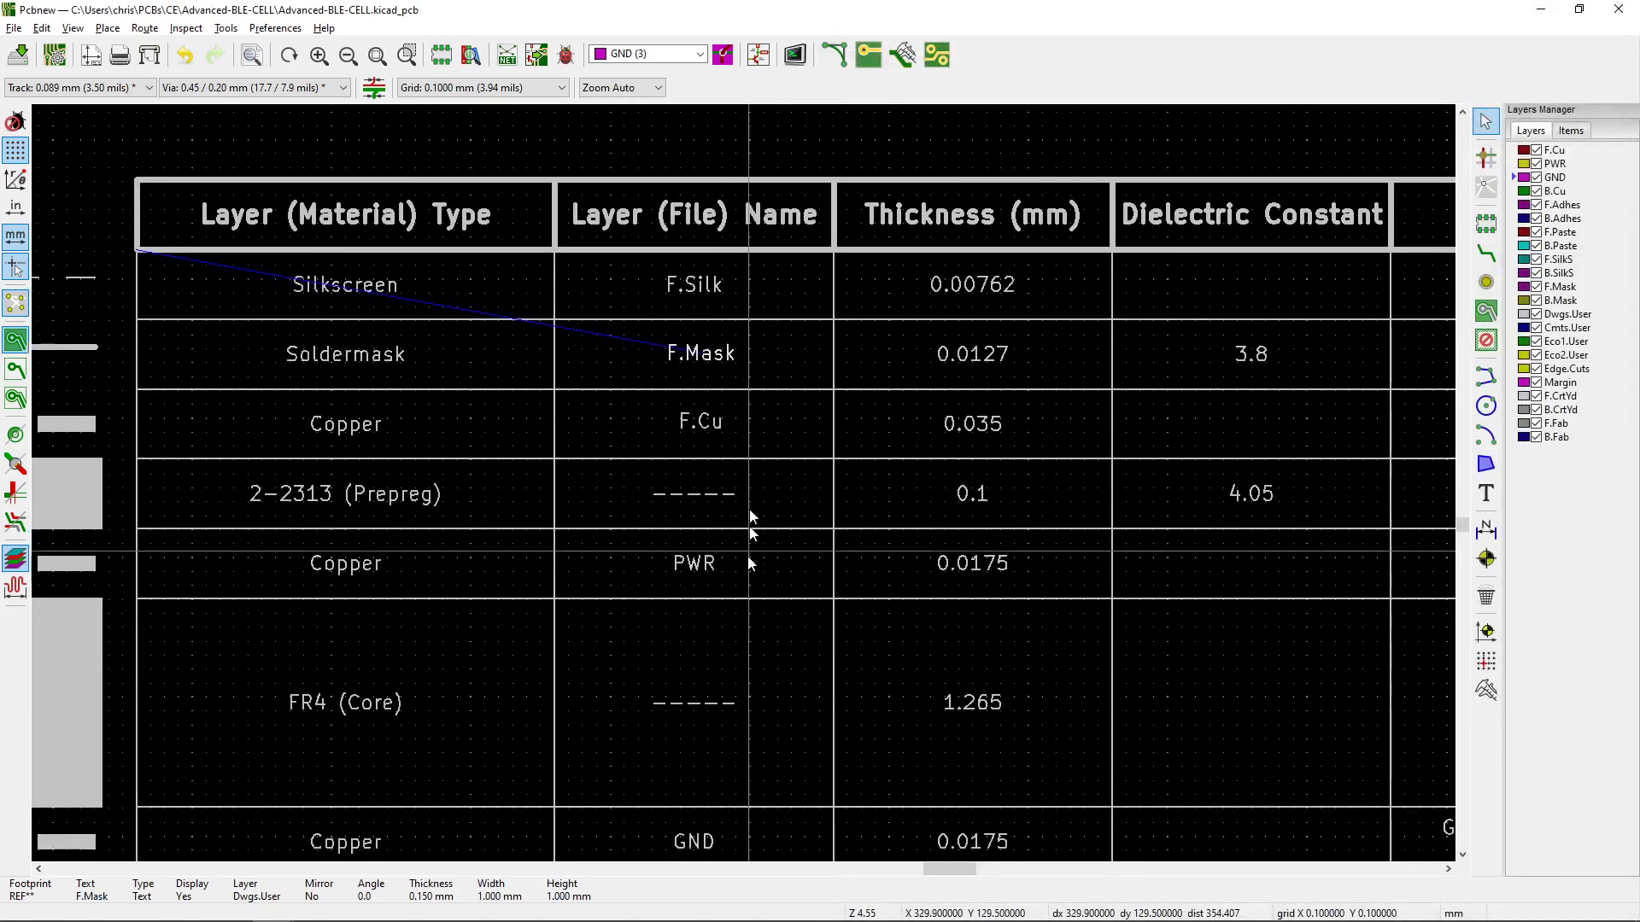
scroll(767, 529, down, 1)
scroll(765, 517, up, 1)
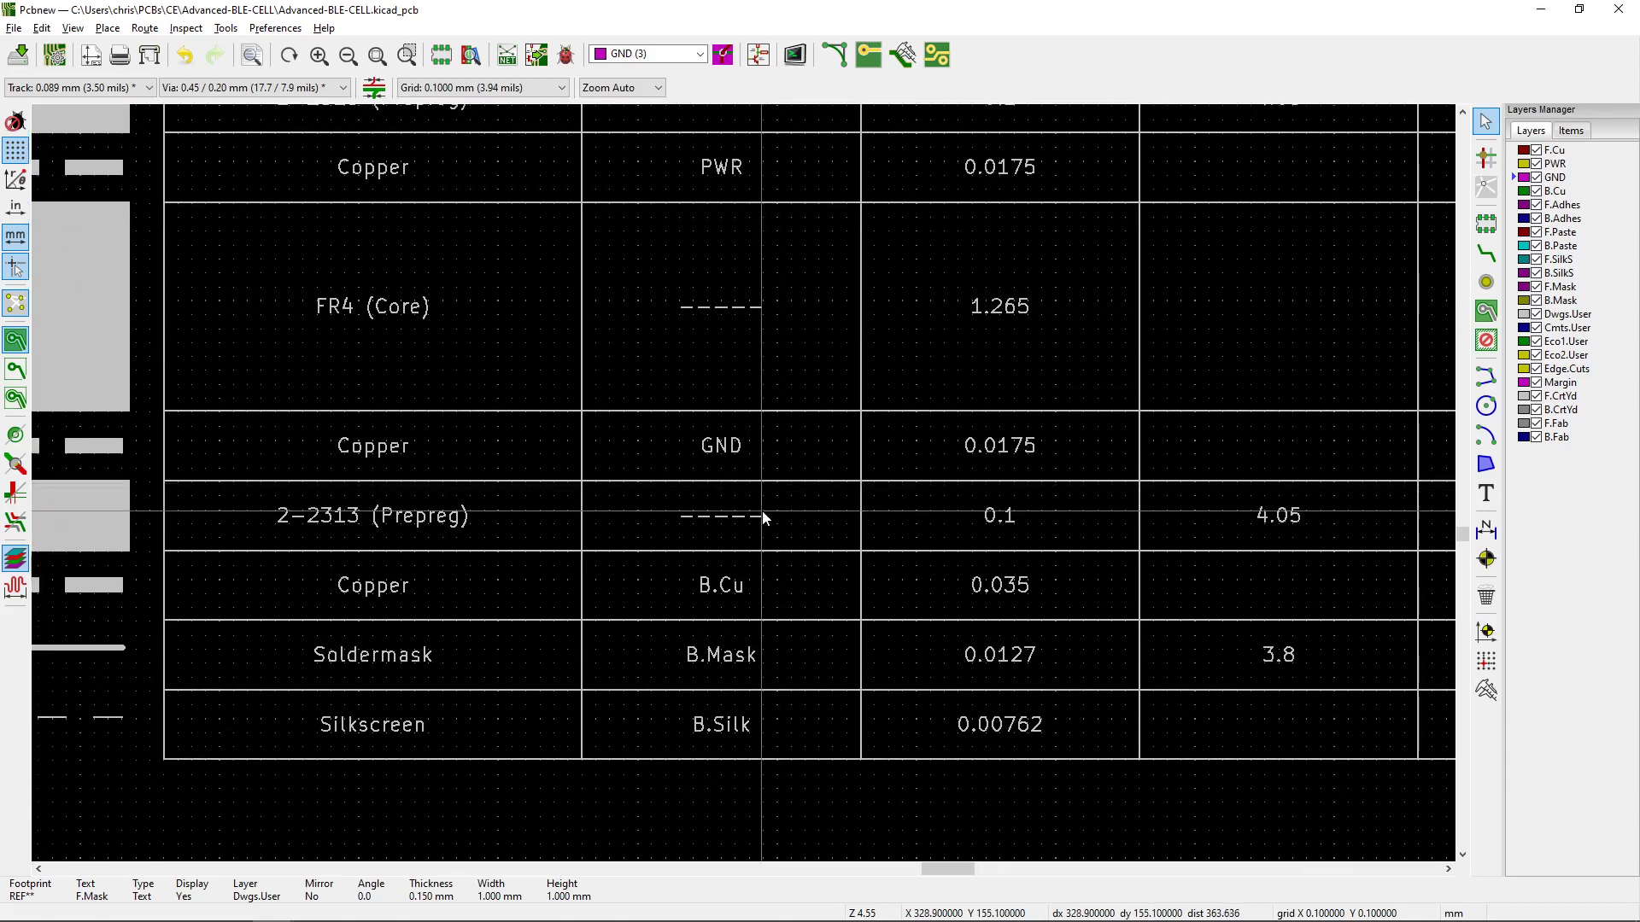
scroll(703, 598, down, 1)
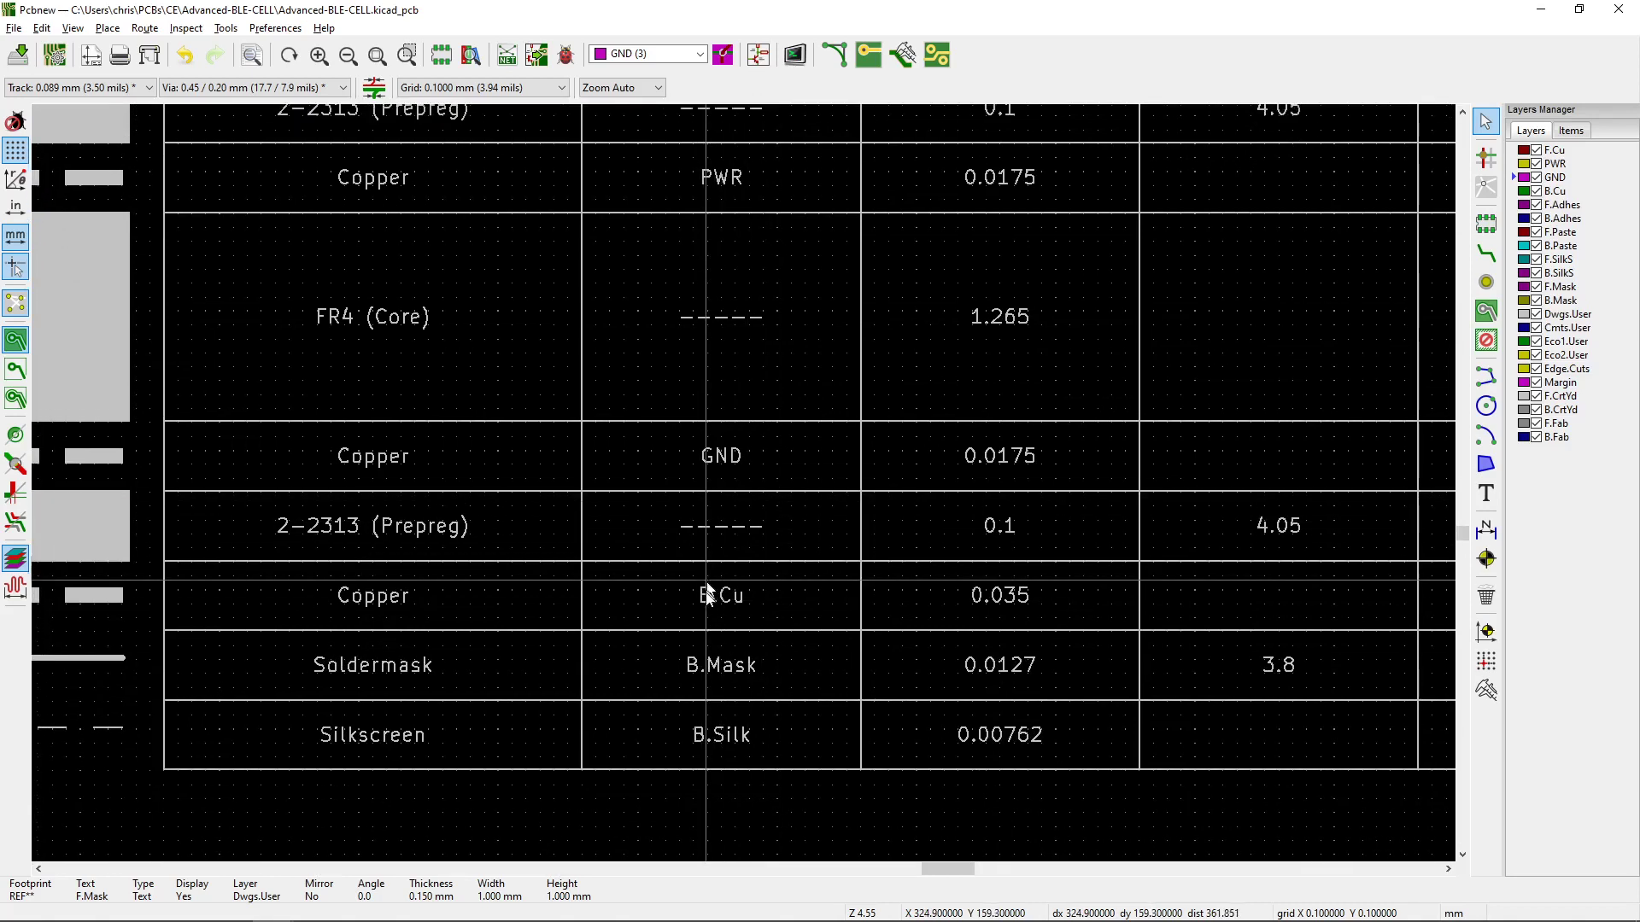
scroll(704, 628, up, 1)
scroll(704, 628, down, 1)
scroll(703, 627, up, 1)
scroll(706, 628, down, 1)
scroll(708, 628, up, 1)
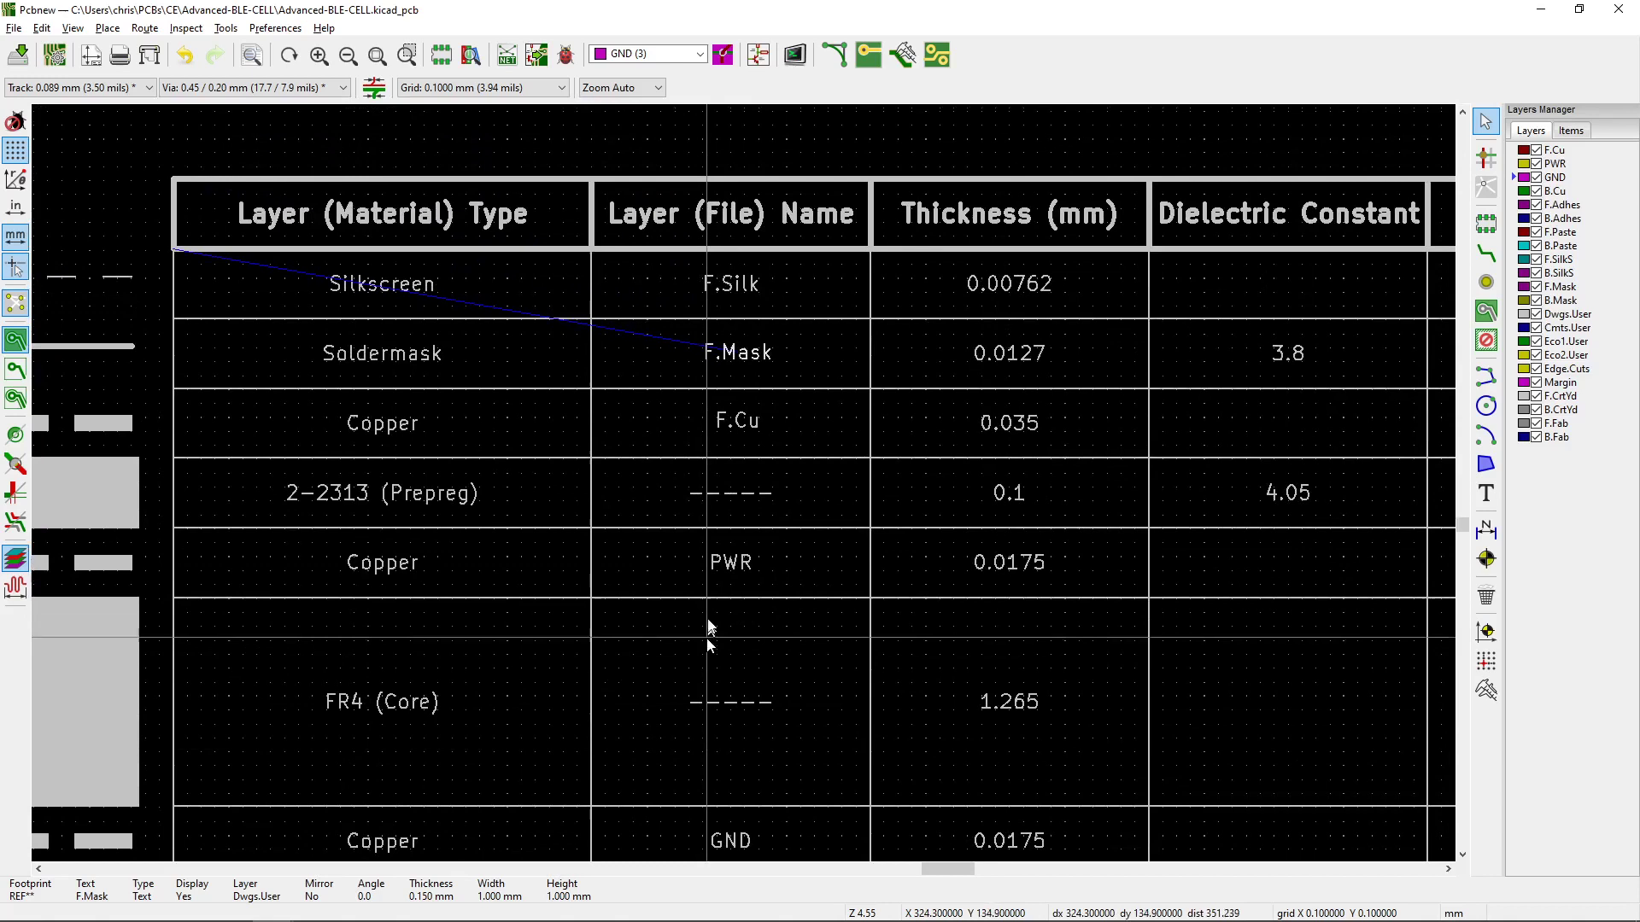
scroll(733, 383, down, 1)
scroll(735, 384, up, 1)
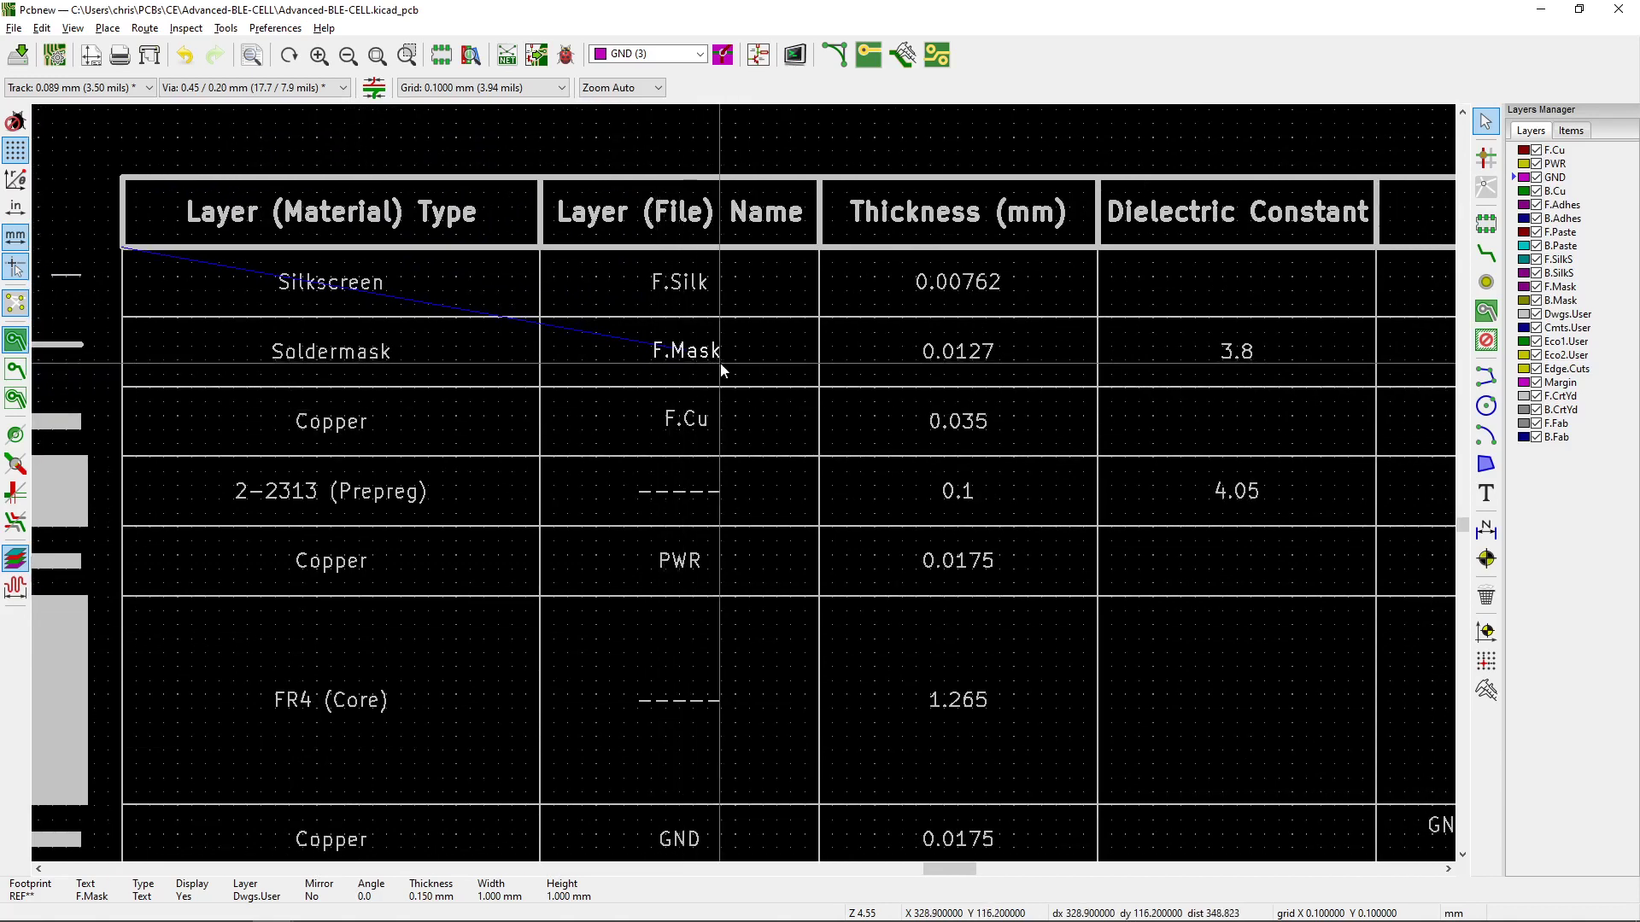
scroll(768, 401, down, 1)
scroll(756, 383, up, 1)
middle_drag(755, 382, 870, 379)
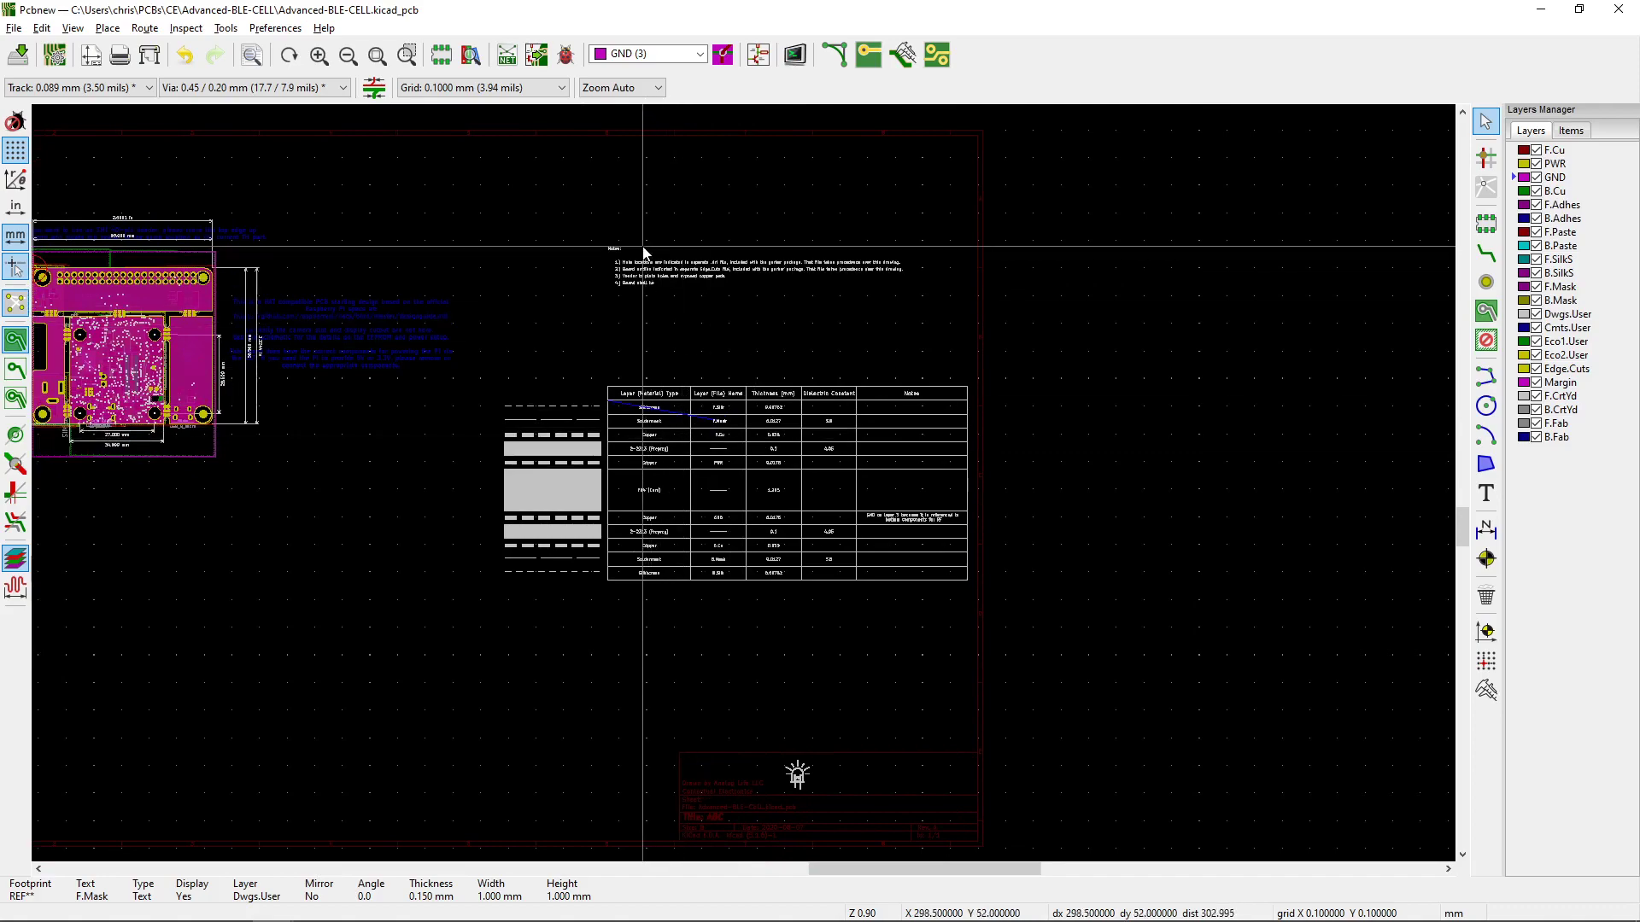
Step: Pan and zoom across the notes, layer table and board, ending on the full sheet
scroll(644, 257, up, 8)
scroll(835, 629, right, 6)
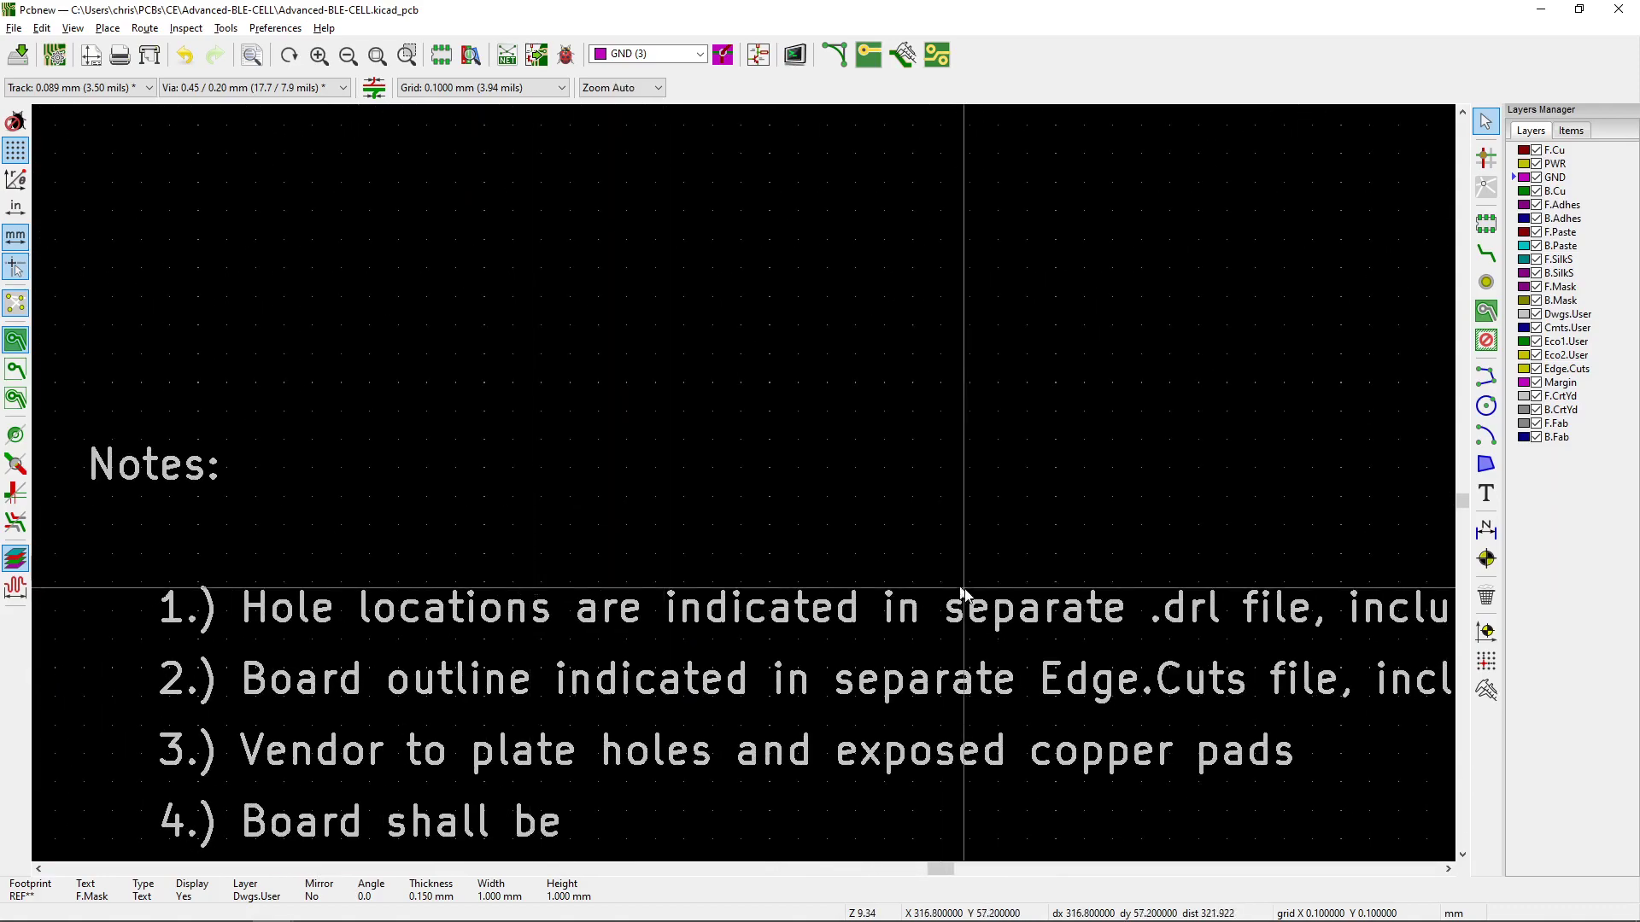
scroll(812, 619, right, 4)
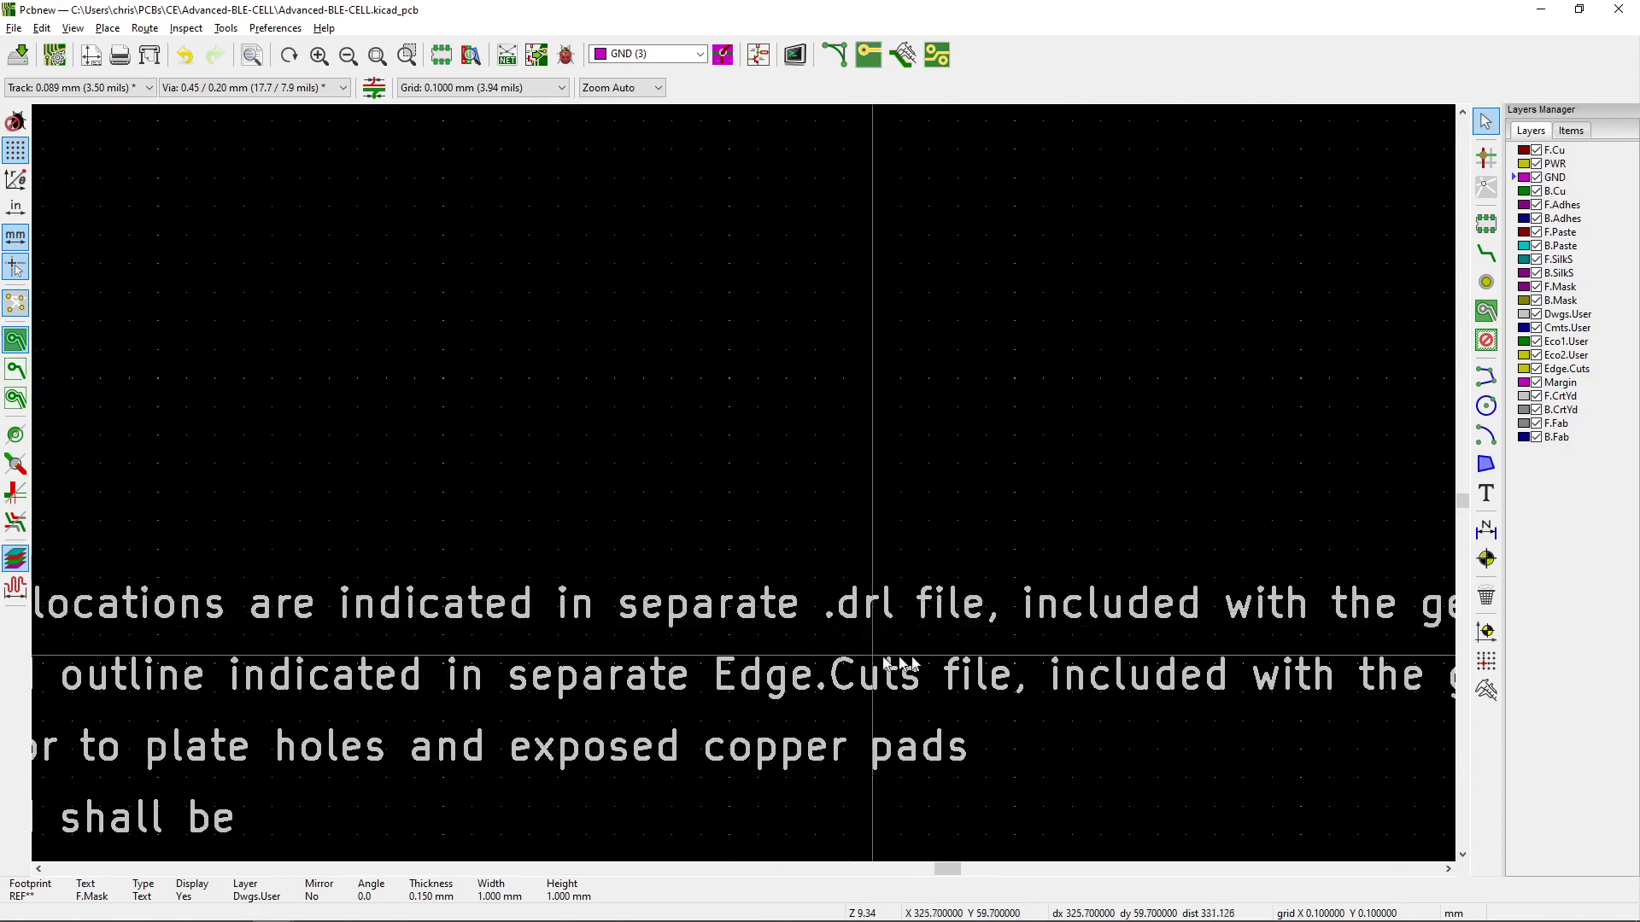
scroll(886, 656, down, 5)
scroll(812, 320, down, 4)
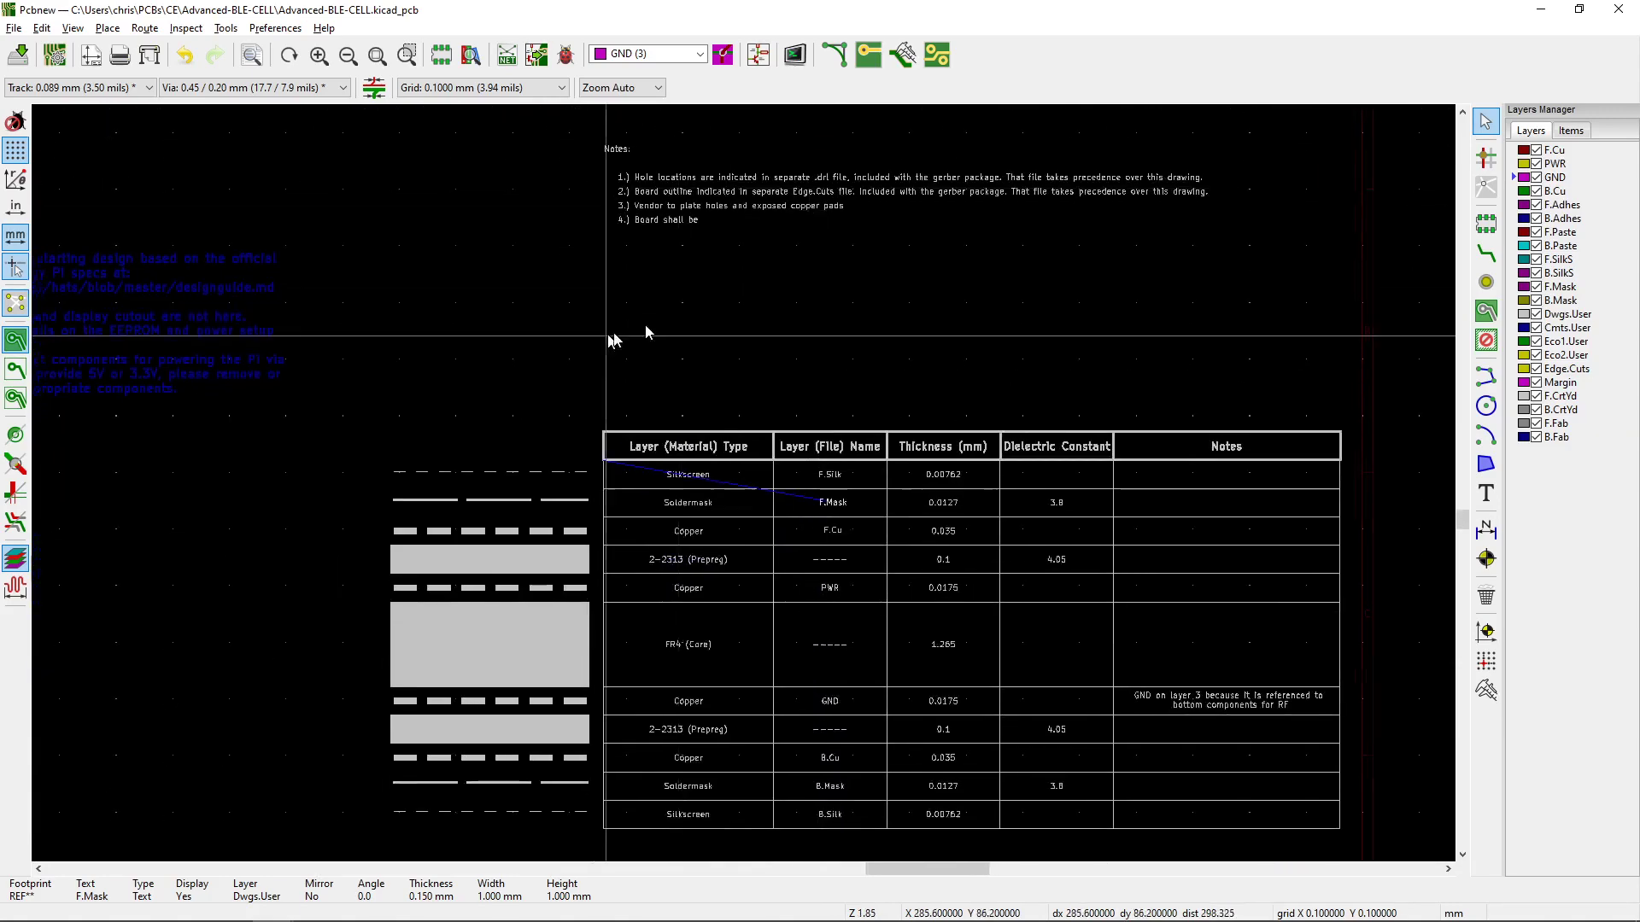
scroll(726, 350, left, 8)
scroll(427, 303, left, 5)
scroll(427, 303, down, 1)
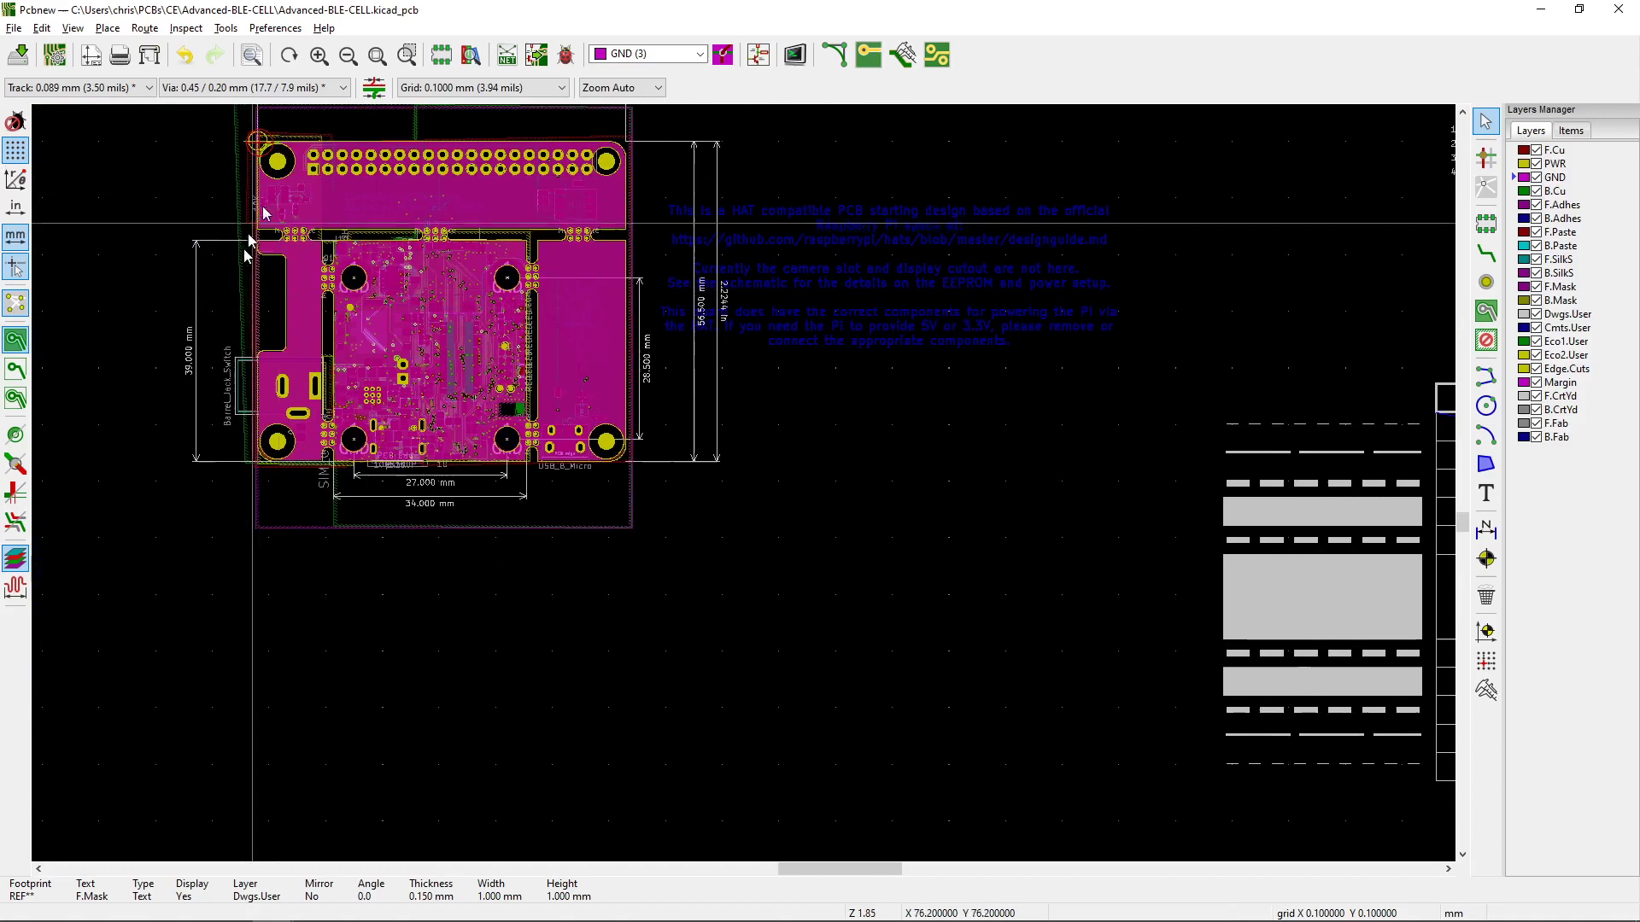
scroll(427, 316, up, 2)
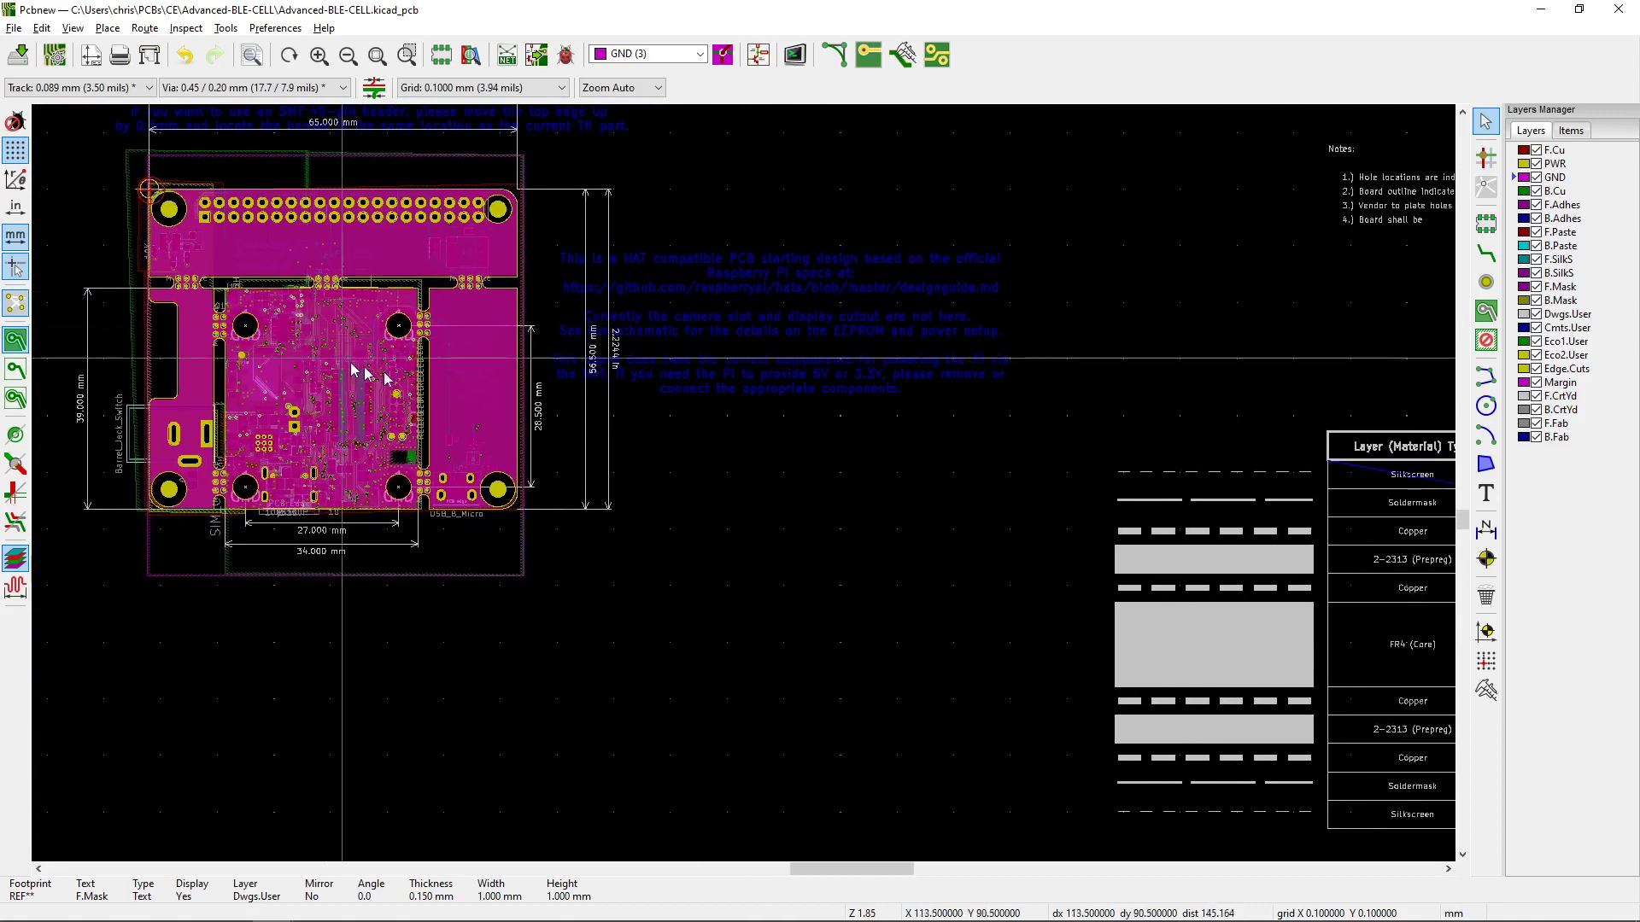
scroll(547, 341, right, 6)
scroll(1213, 256, down, 3)
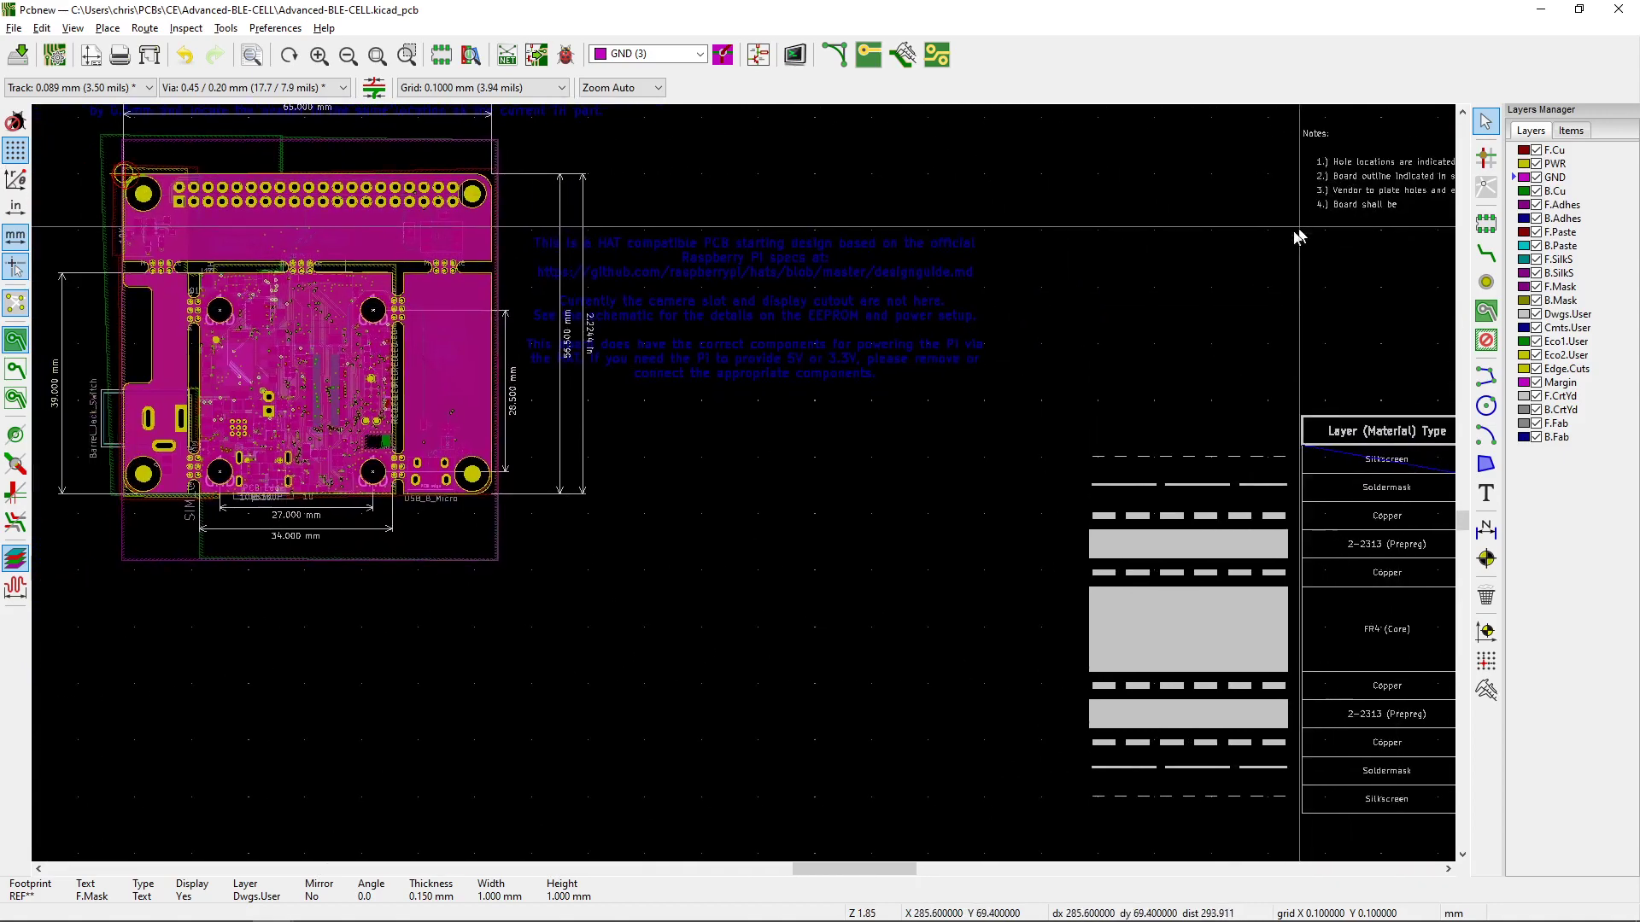
scroll(995, 261, left, 4)
scroll(888, 248, down, 2)
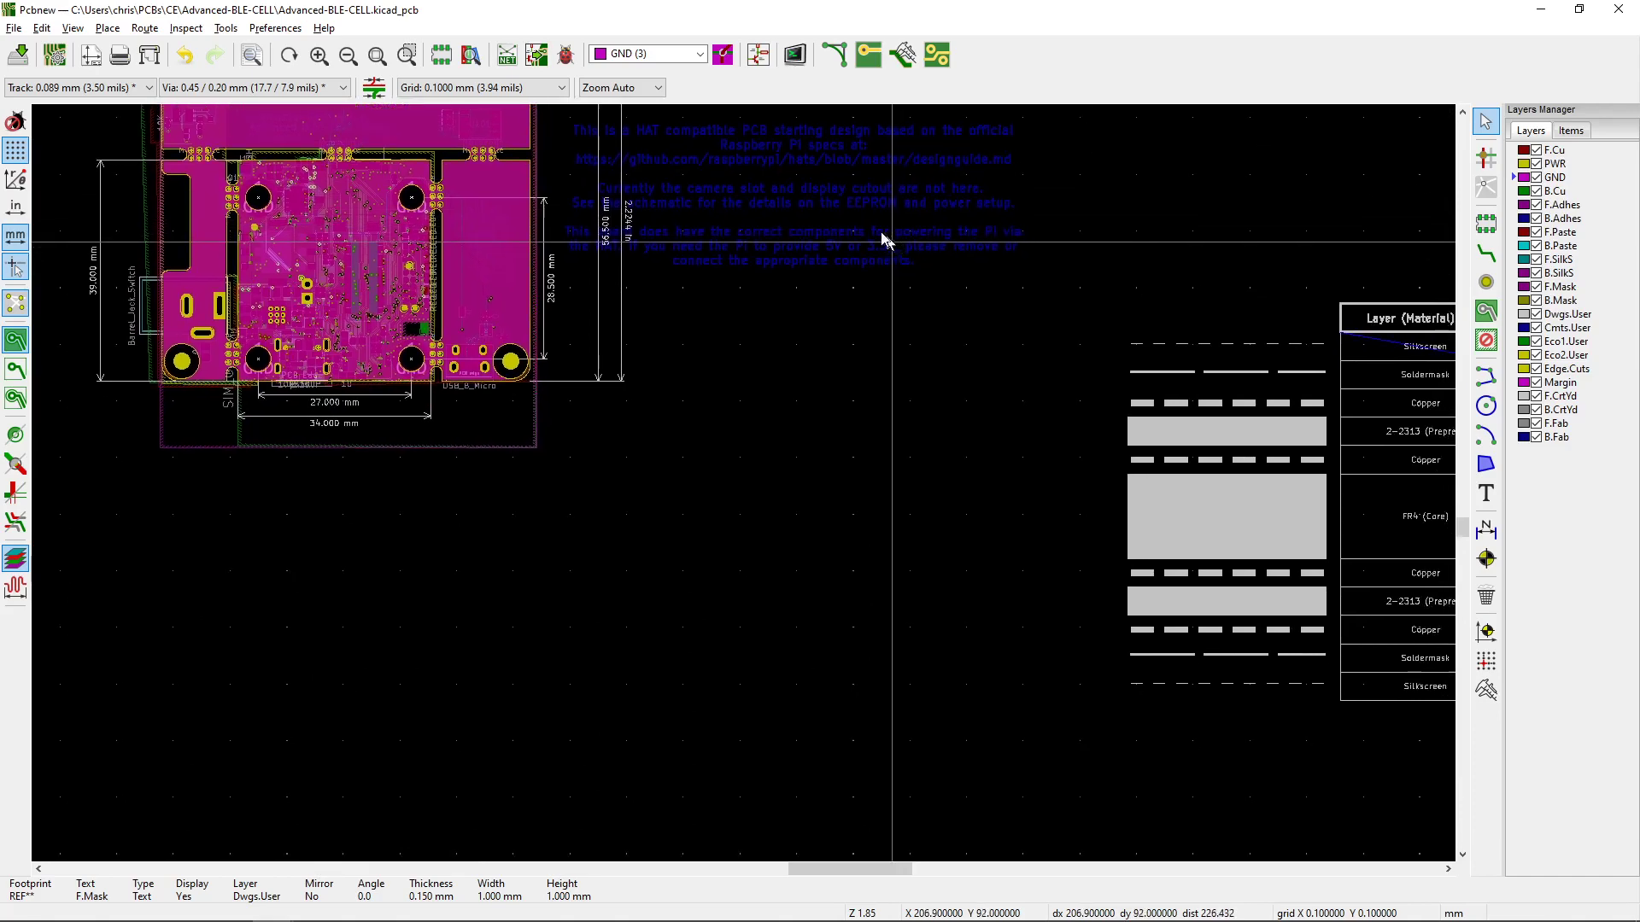
scroll(846, 222, right, 3)
scroll(768, 227, right, 4)
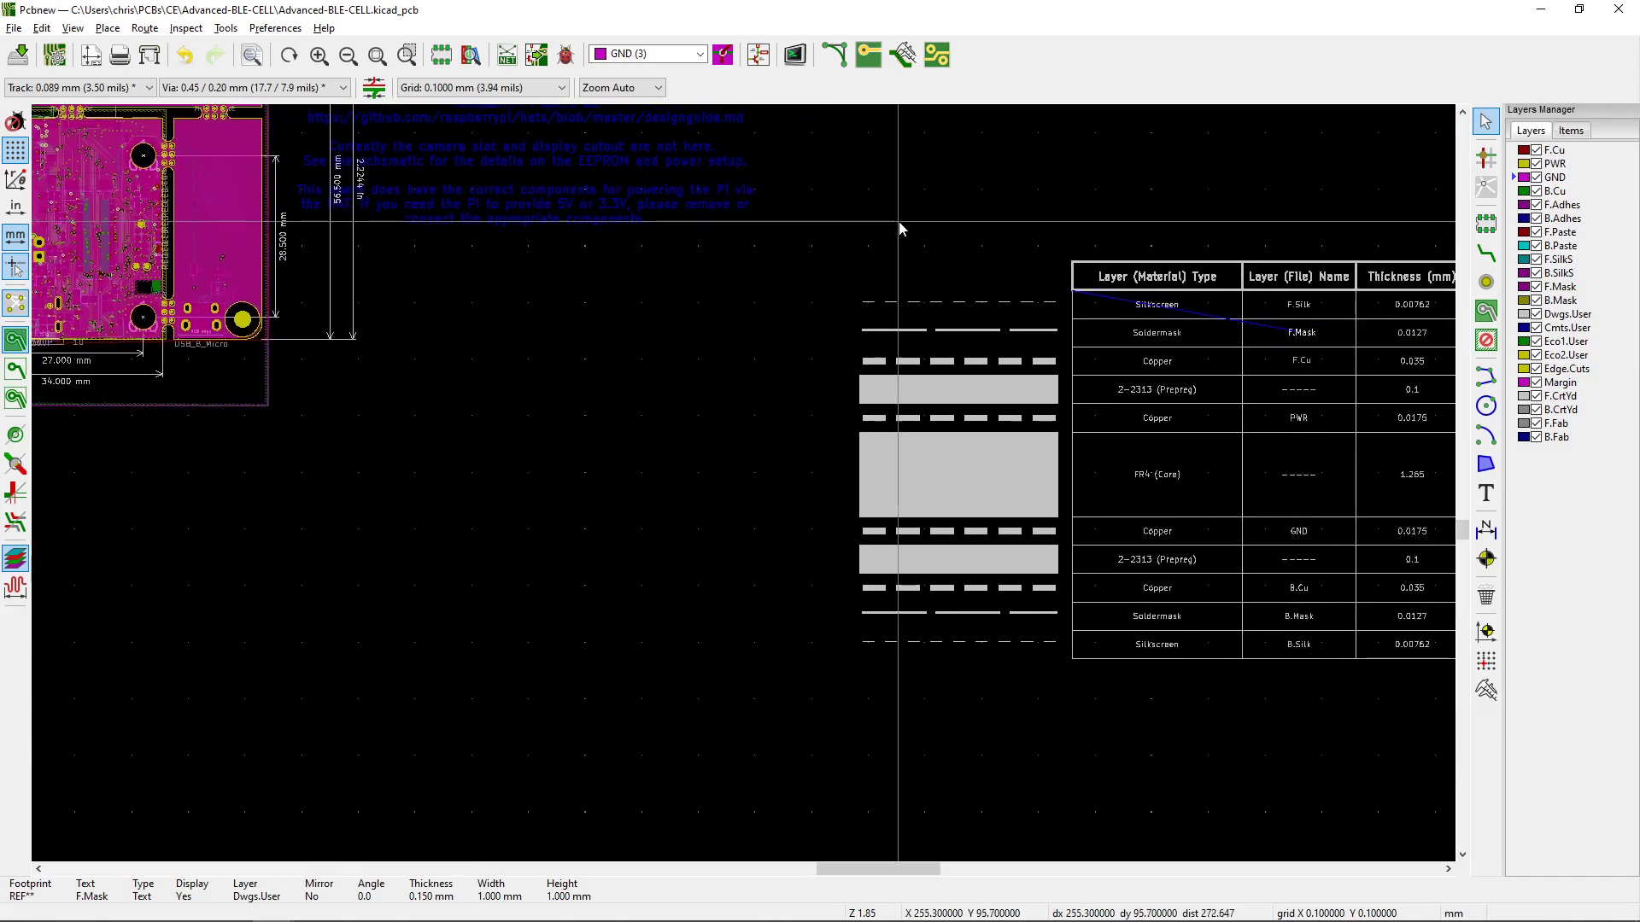
scroll(1008, 205, up, 2)
scroll(965, 226, right, 3)
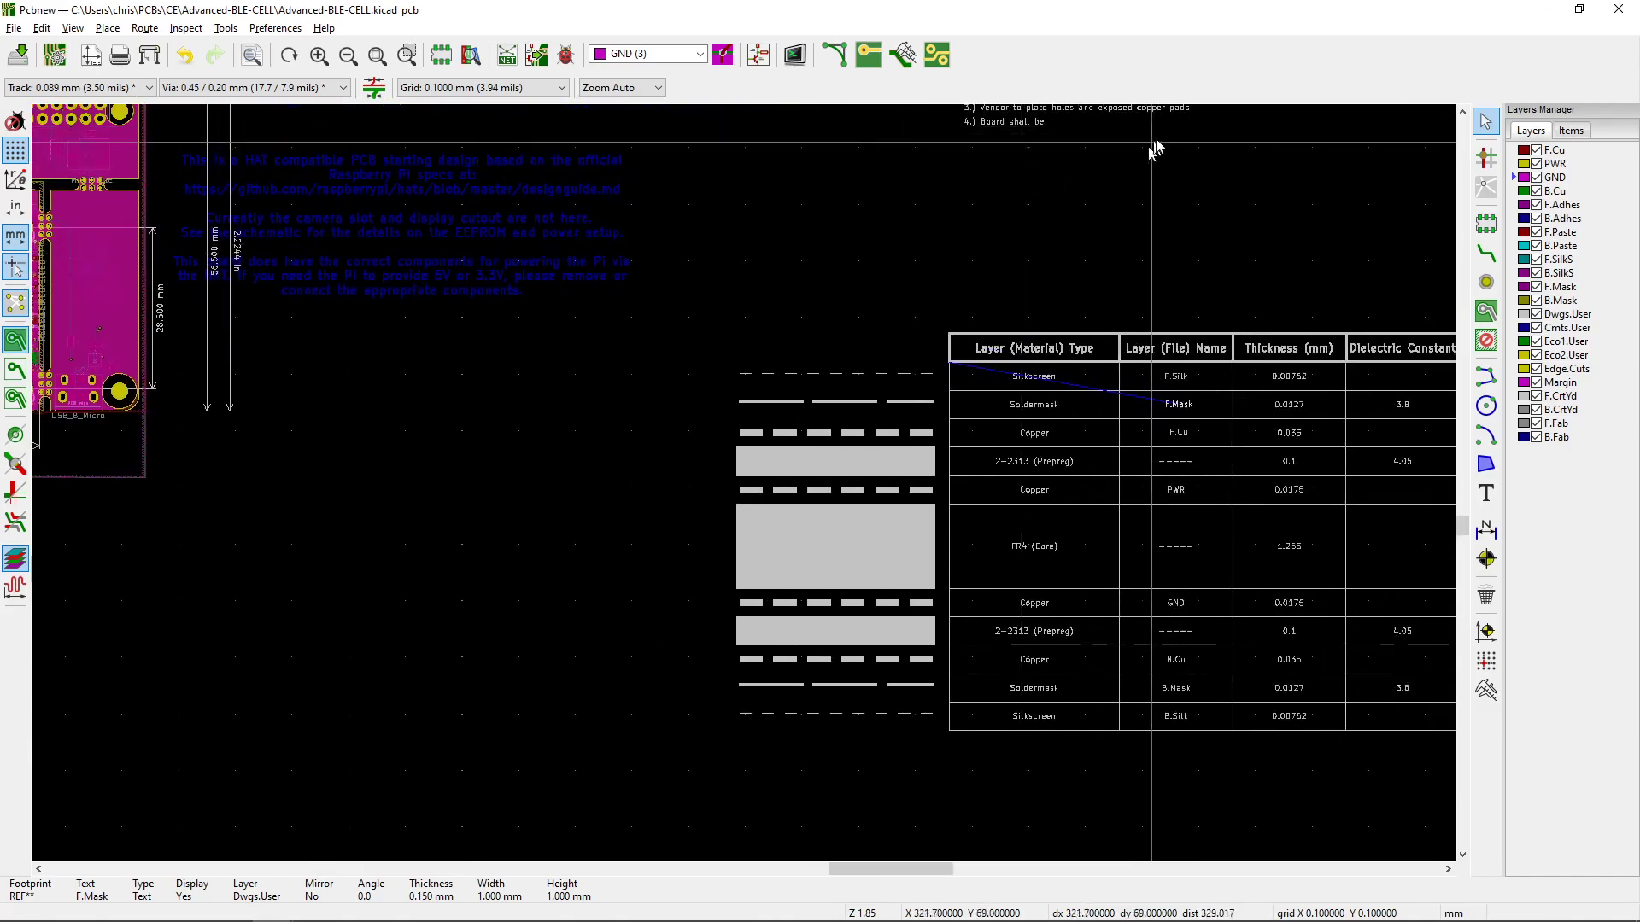
scroll(940, 231, left, 4)
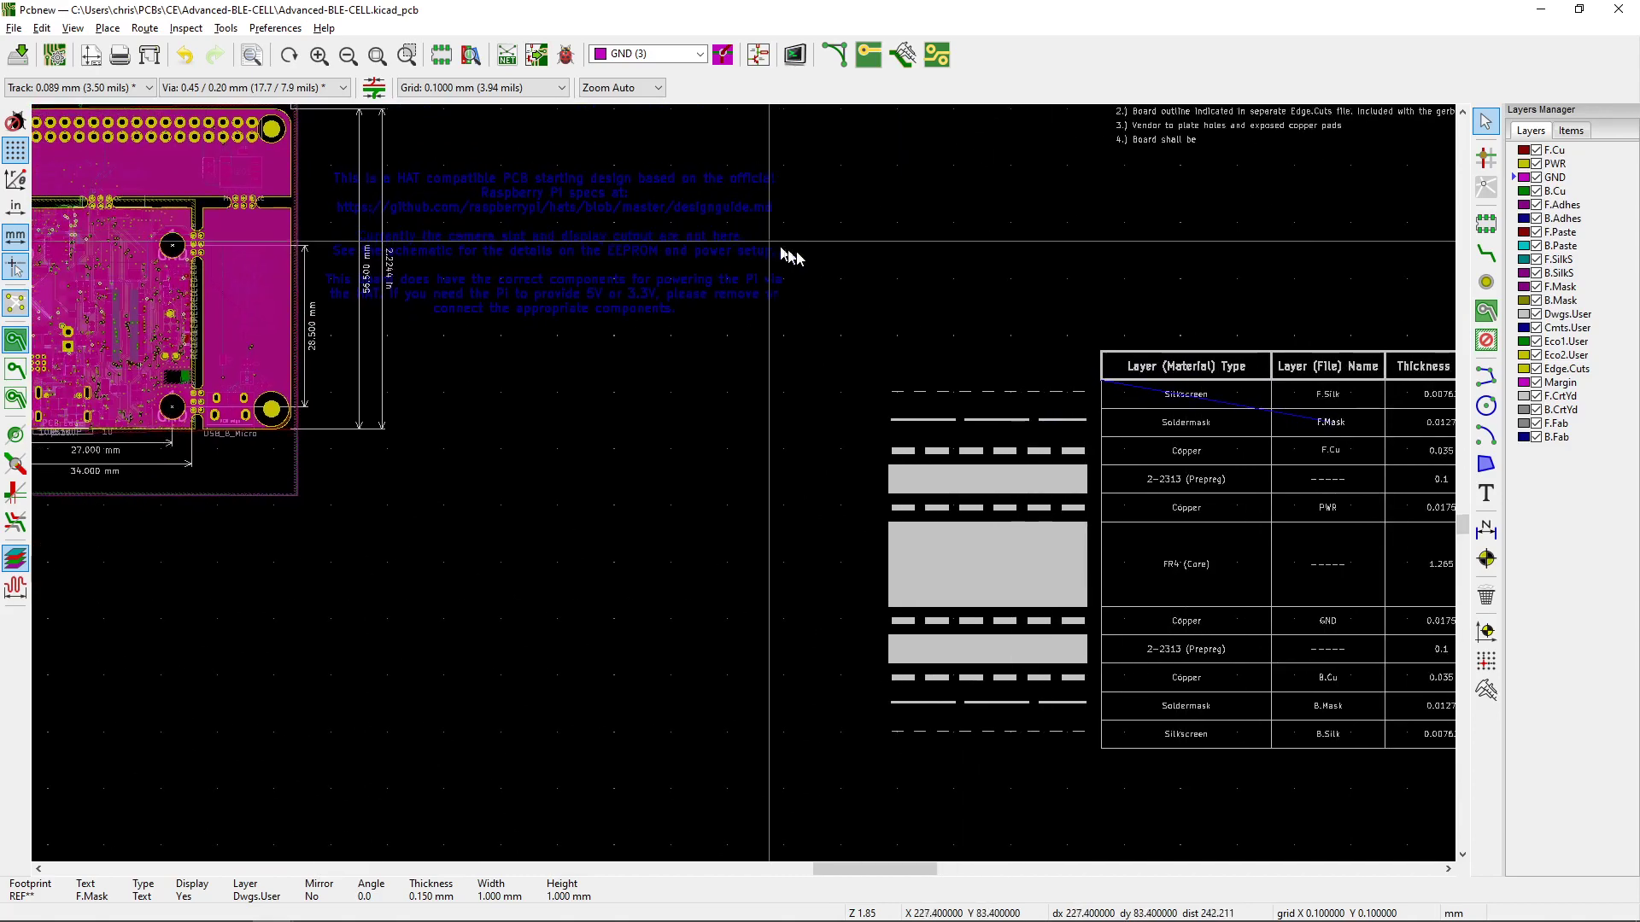
scroll(726, 256, up, 1)
scroll(726, 256, left, 7)
scroll(713, 290, down, 5)
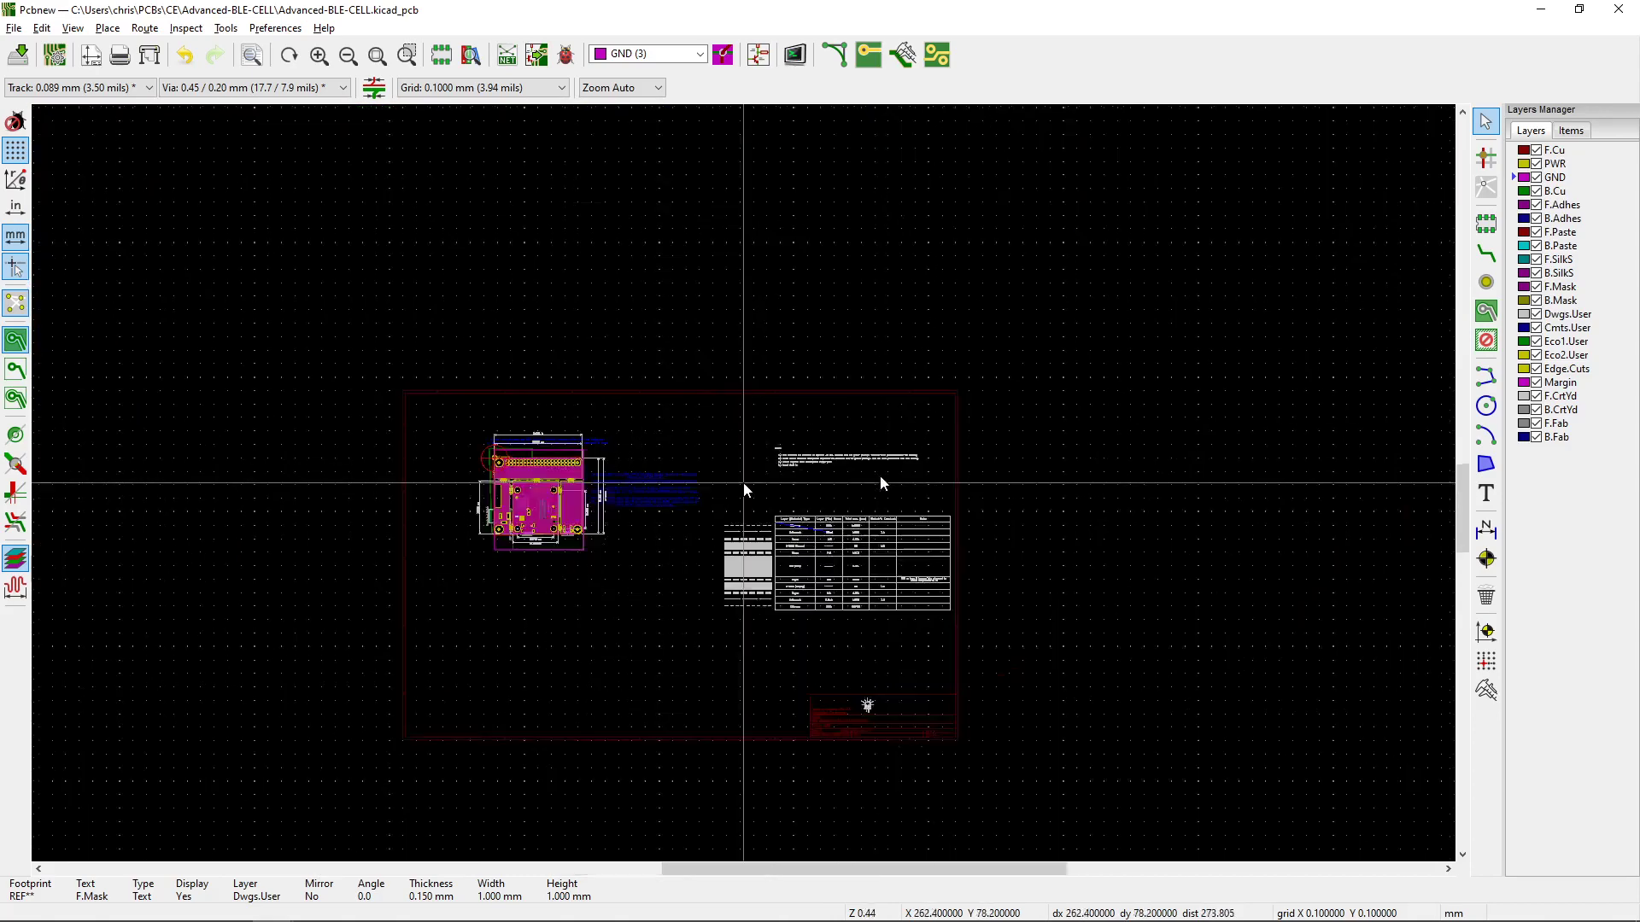
middle_drag(743, 487, 805, 434)
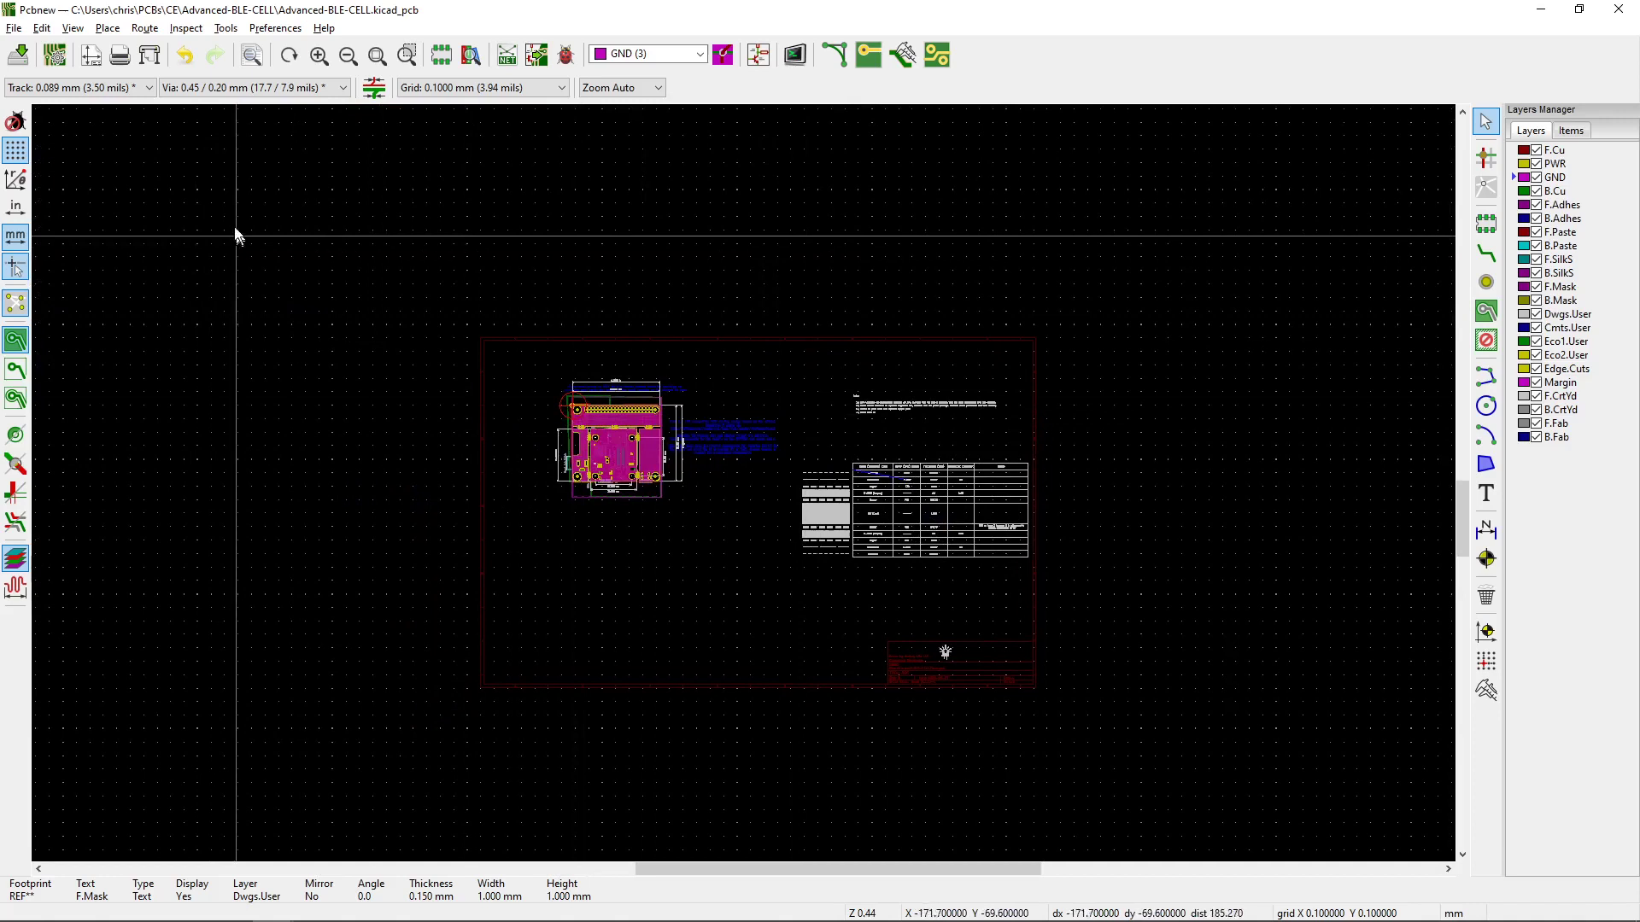
Step: Review the Plot output settings and close them without plotting
click(145, 58)
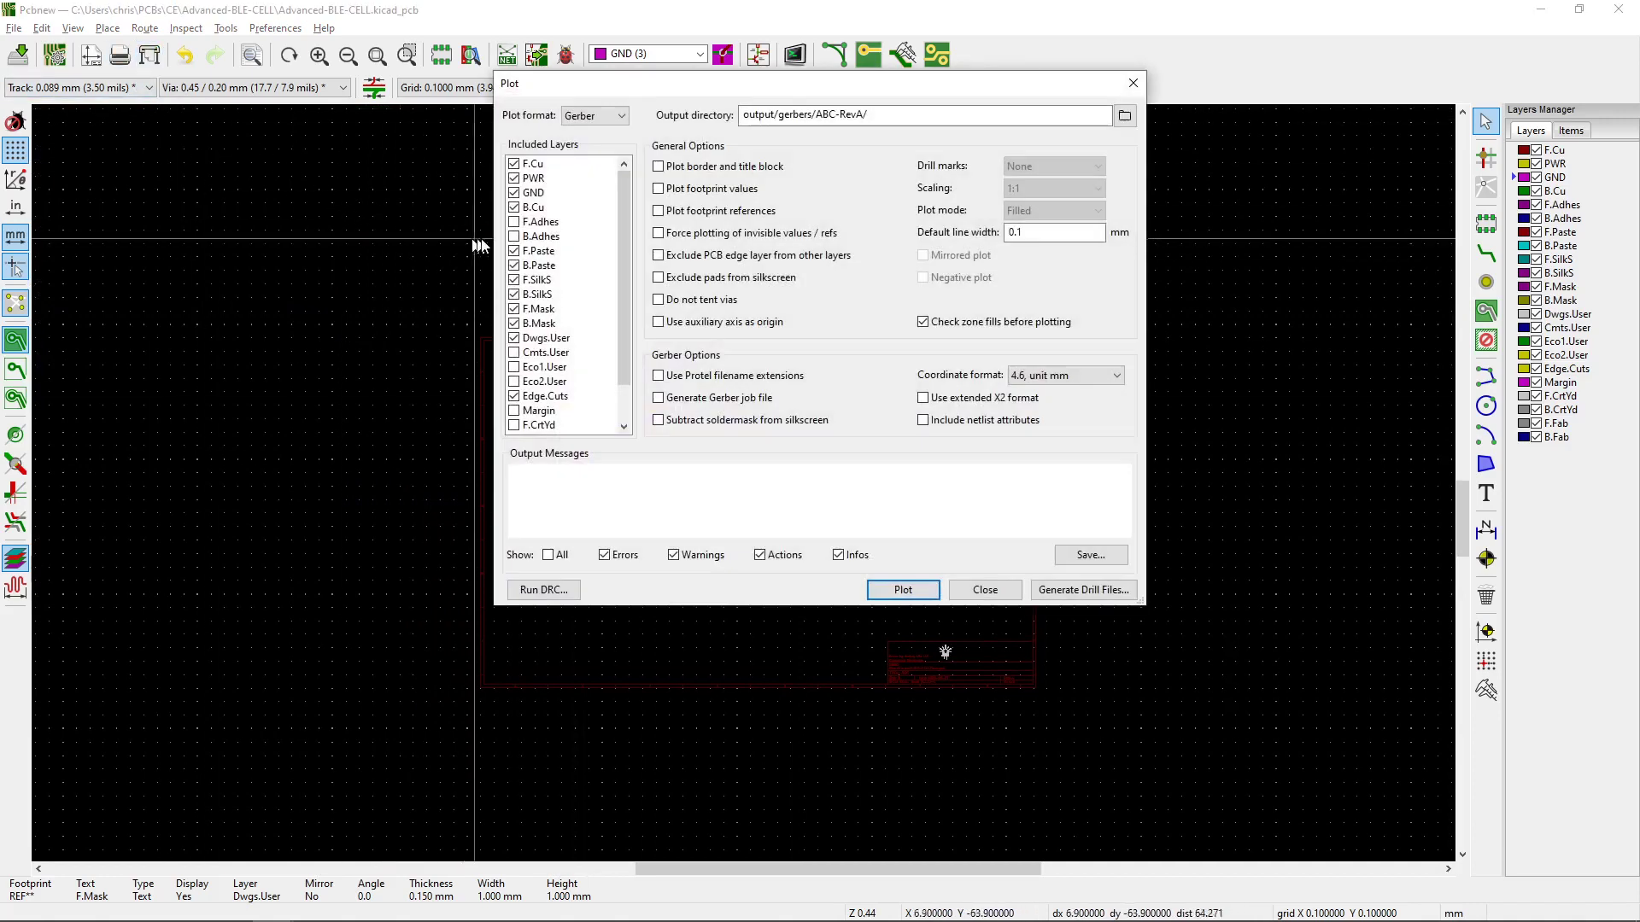
scroll(622, 283, down, 1)
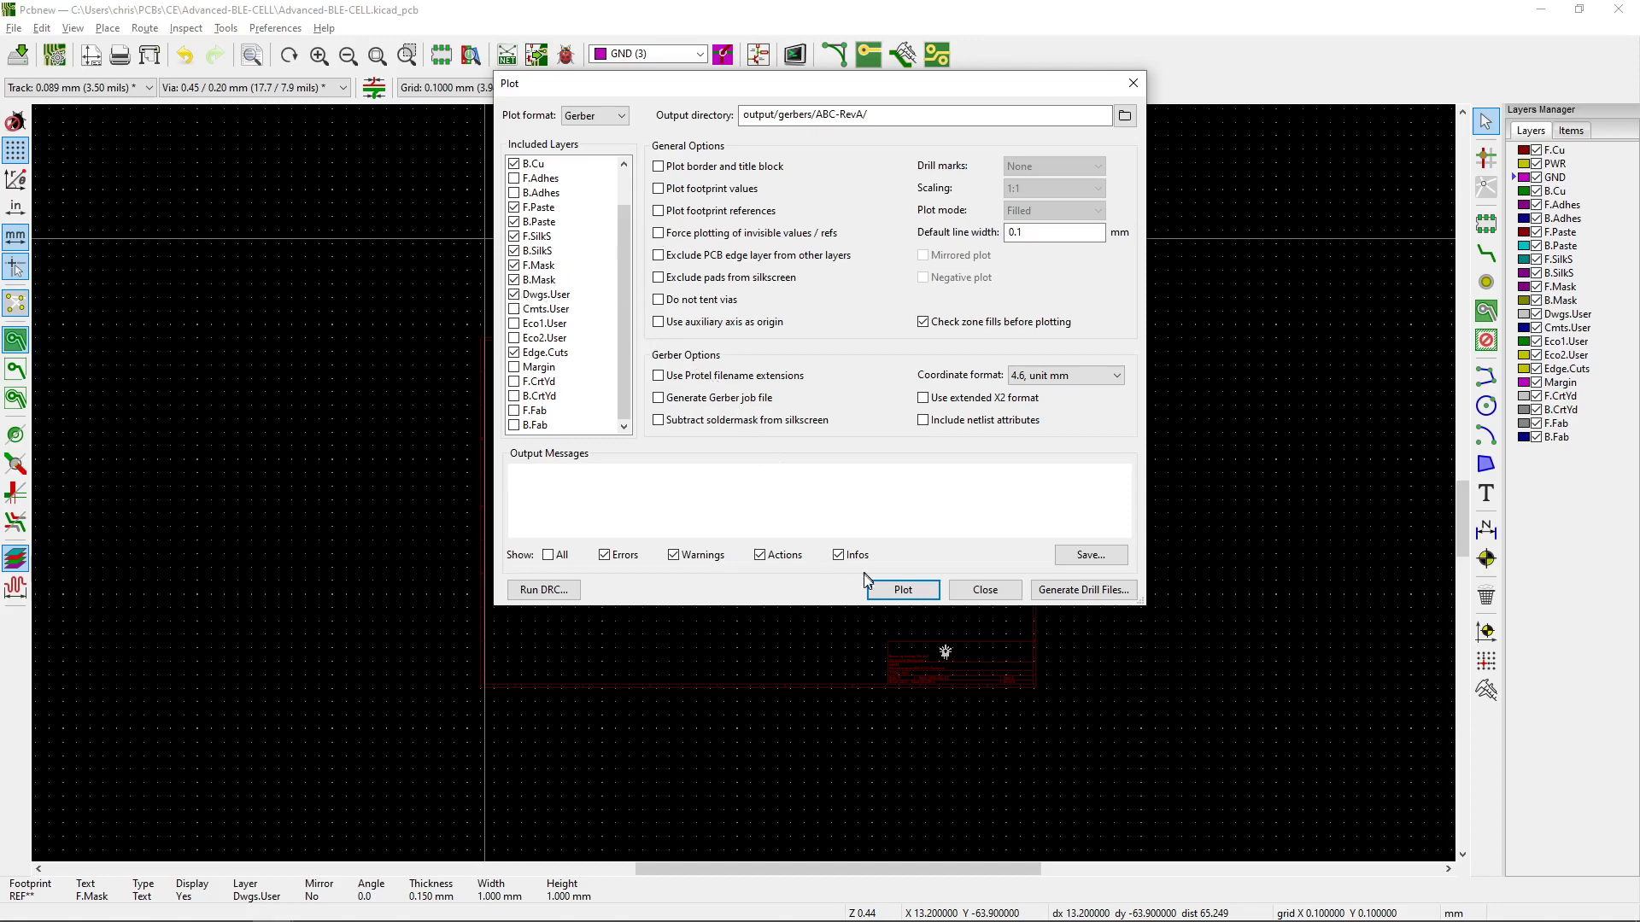
click(972, 591)
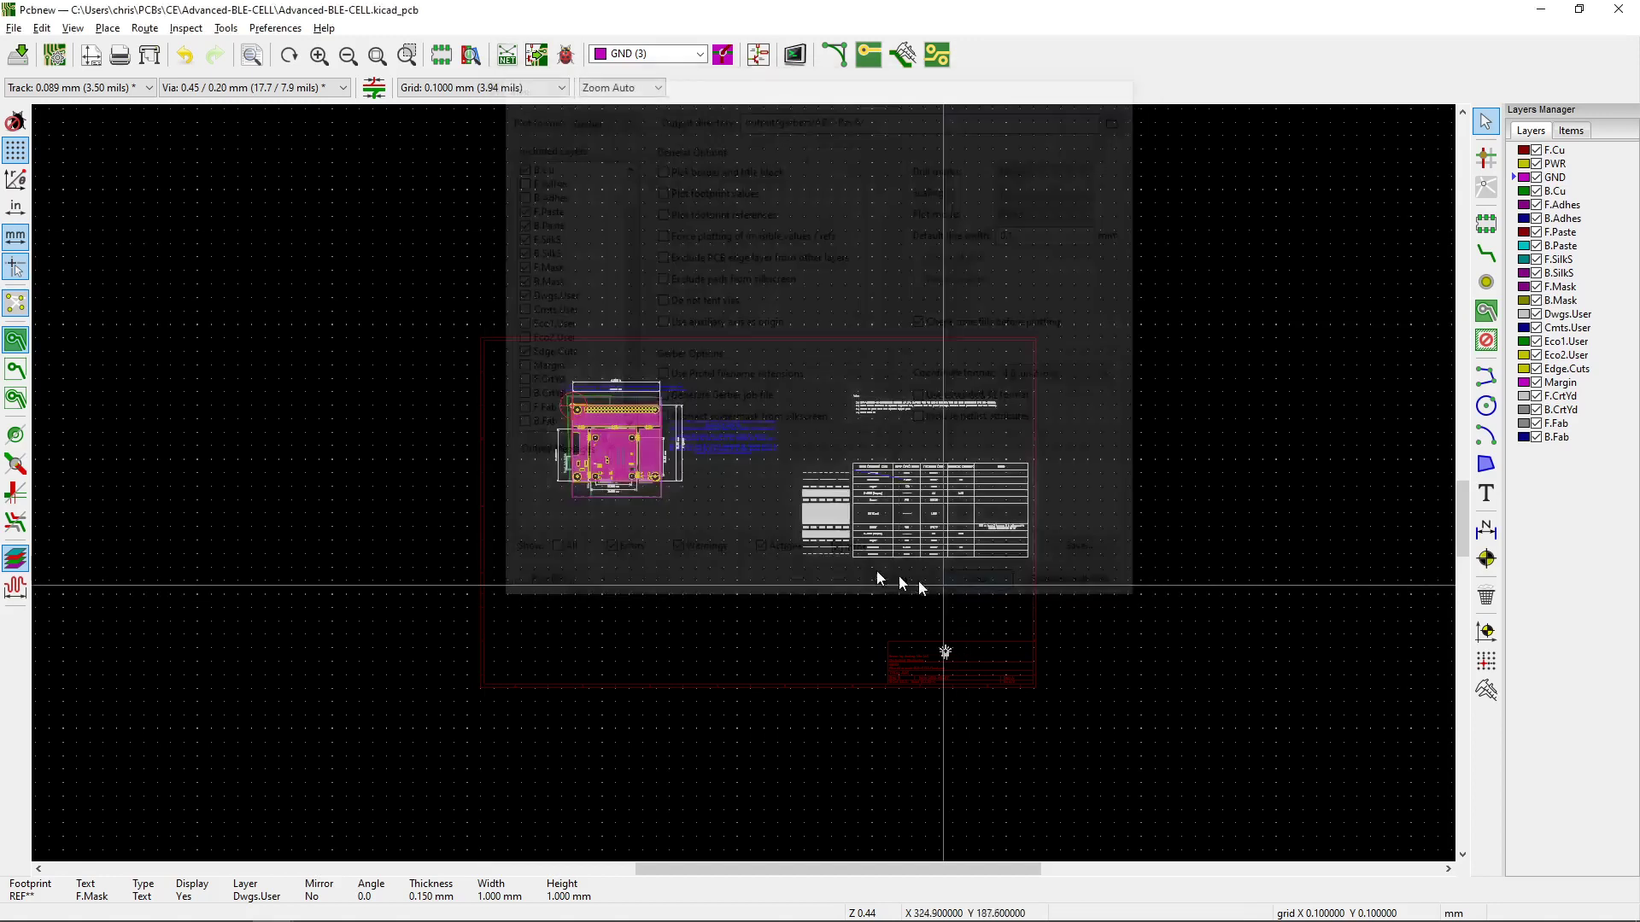
Step: Print only the Dwgs.User and Edge.Cuts layers in black and white
click(117, 60)
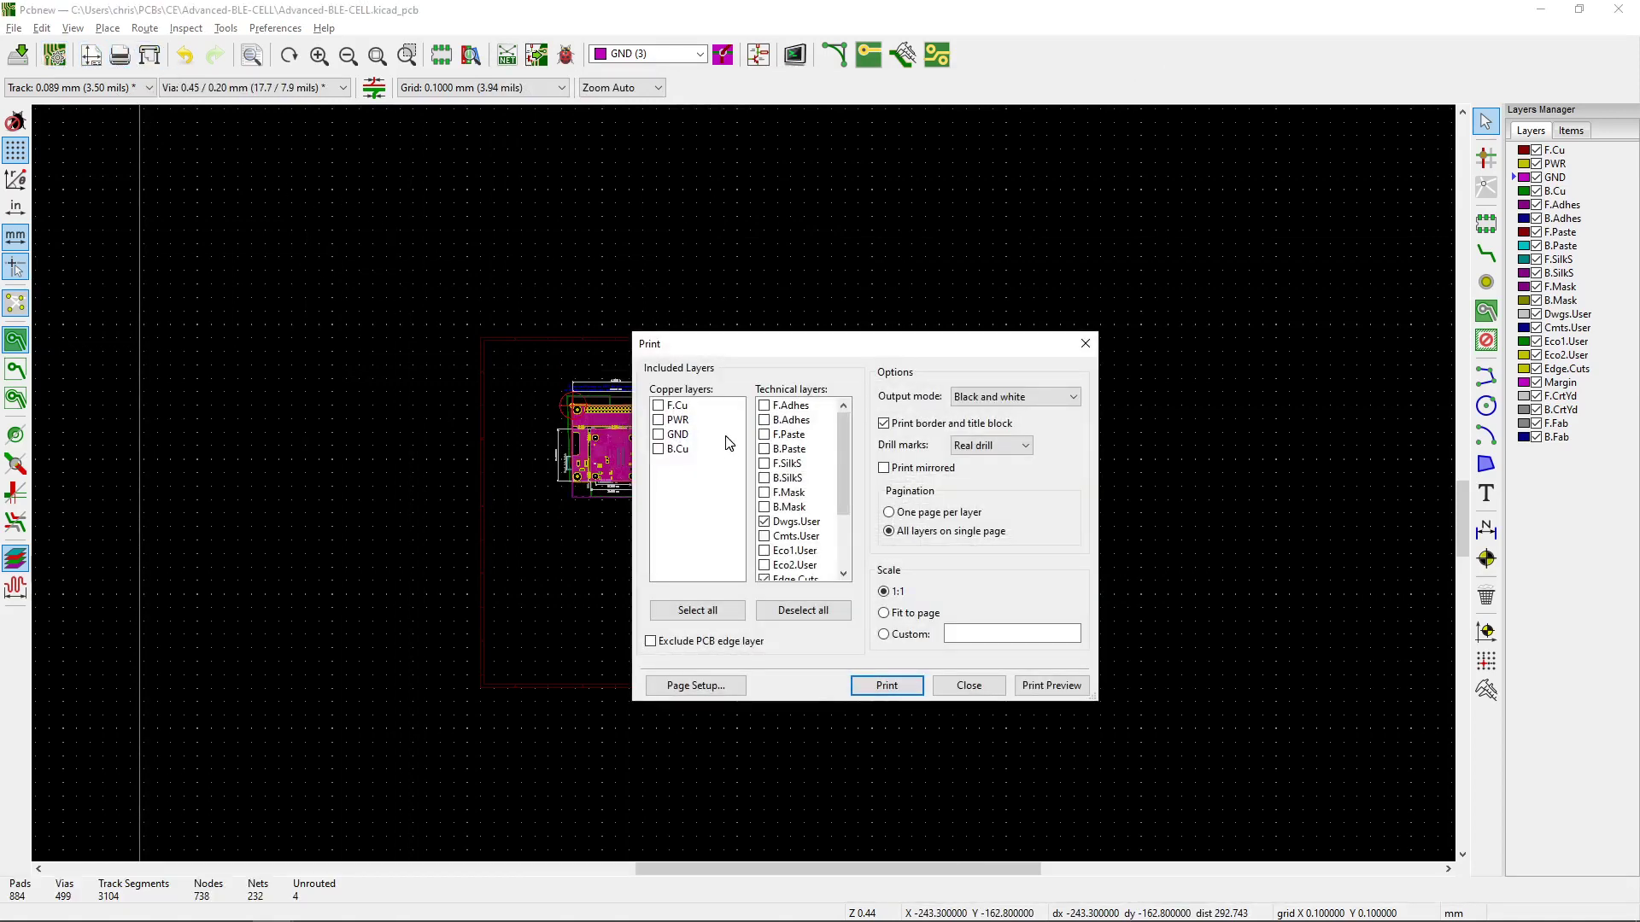
scroll(836, 490, down, 3)
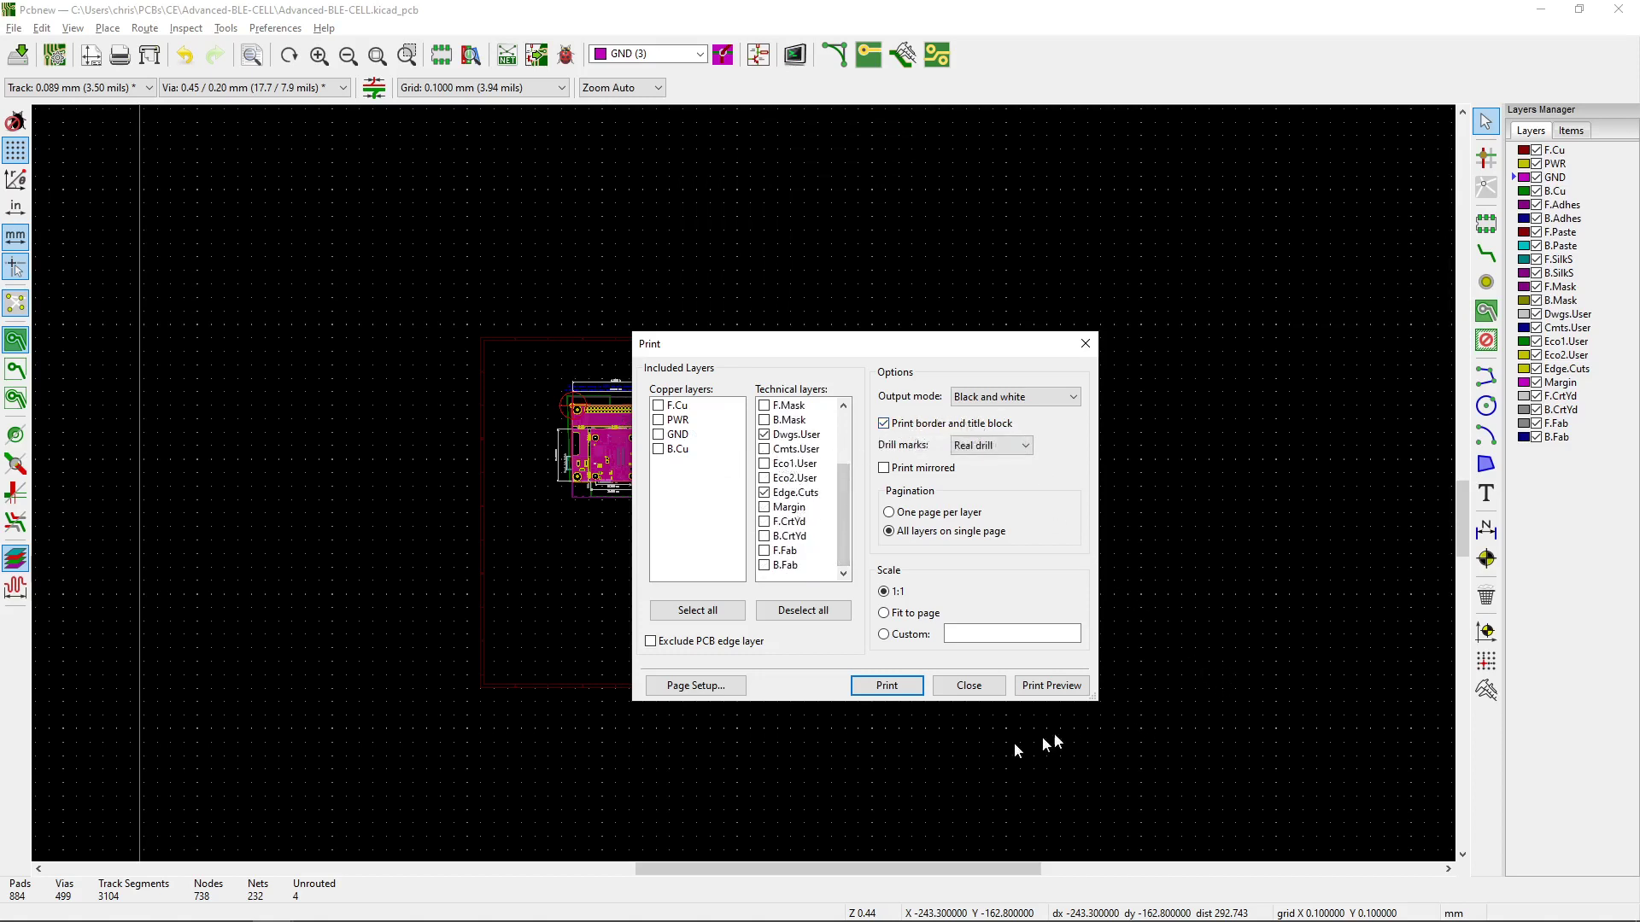
click(889, 686)
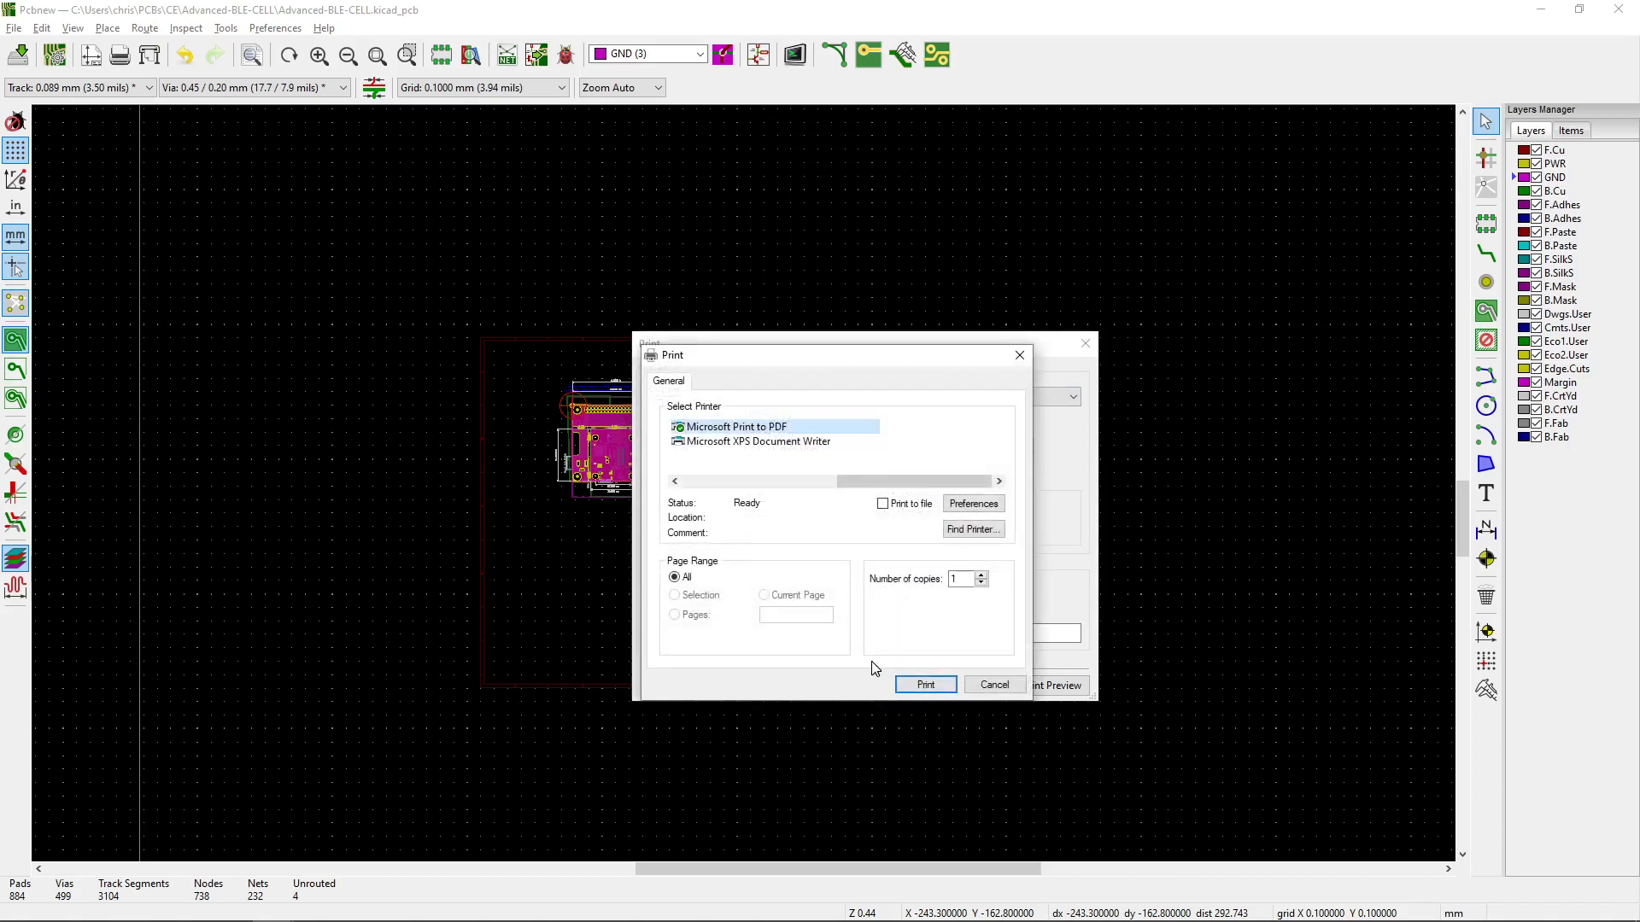
Step: Print to Microsoft Print to PDF, saving a new date-stamped ABC-RevA-FabDrawing PDF in ABC-RevA
click(926, 684)
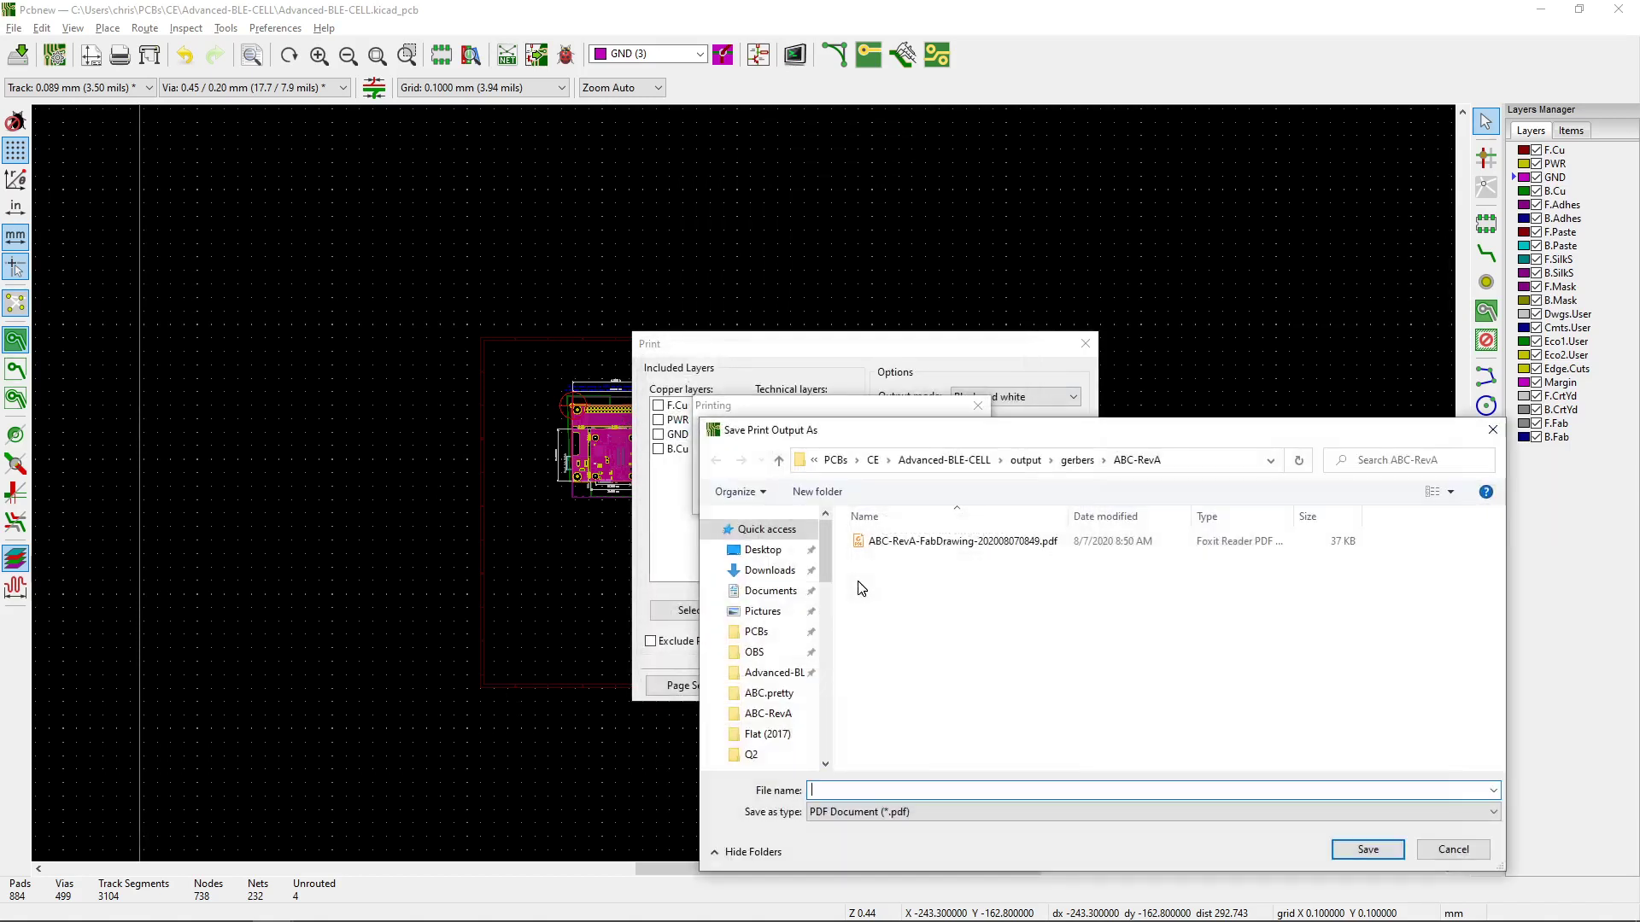
click(903, 545)
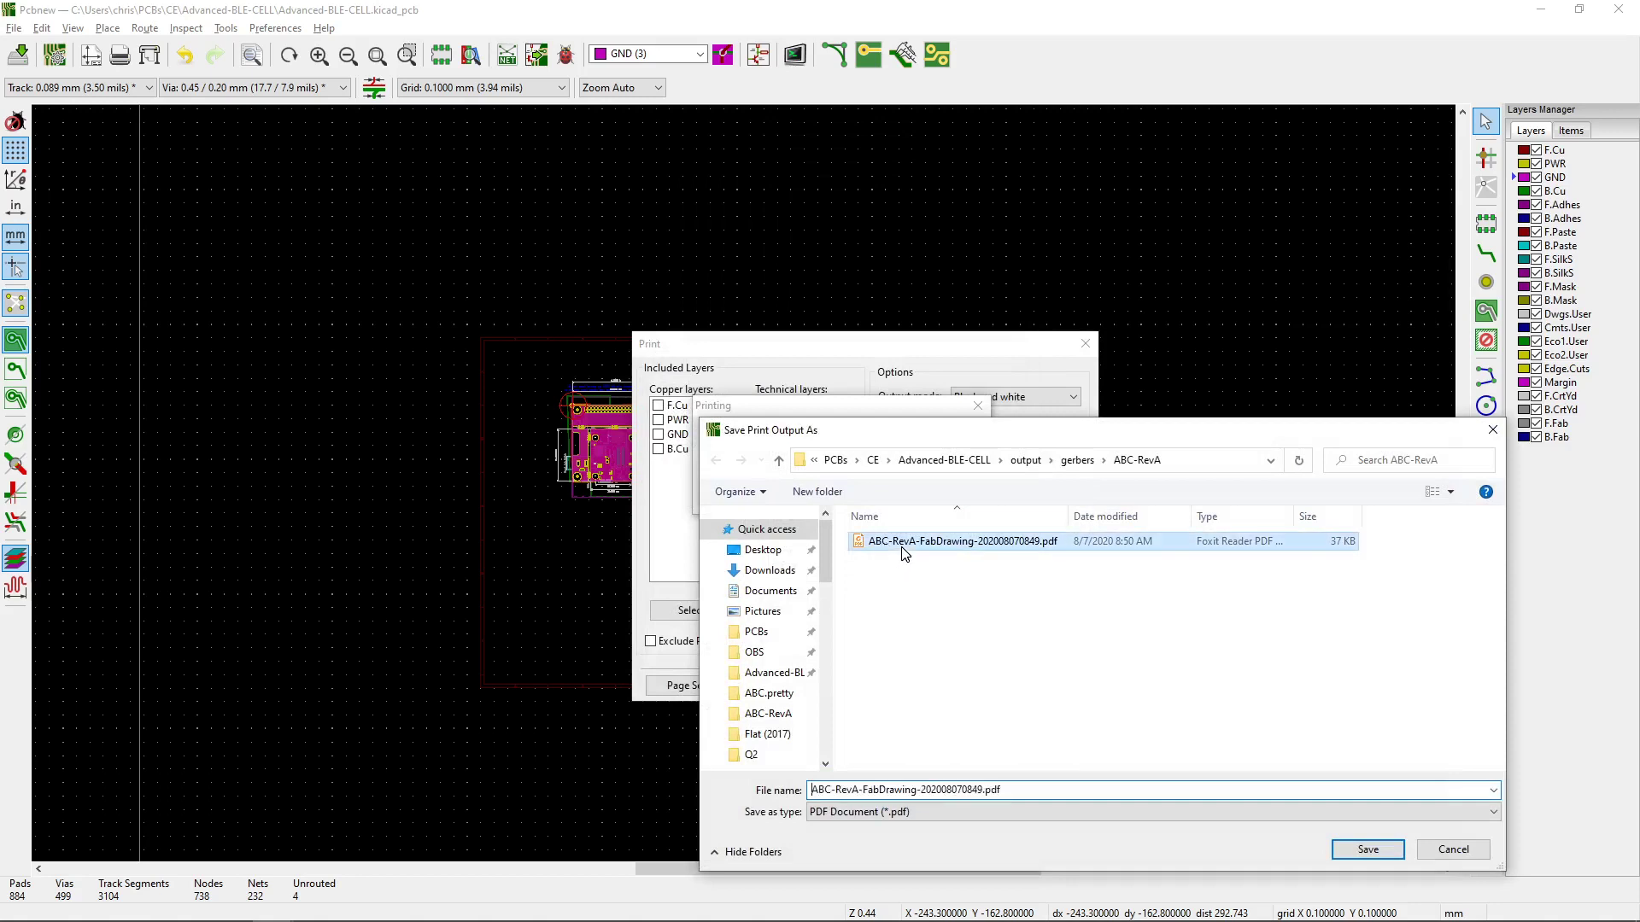
double_click(933, 790)
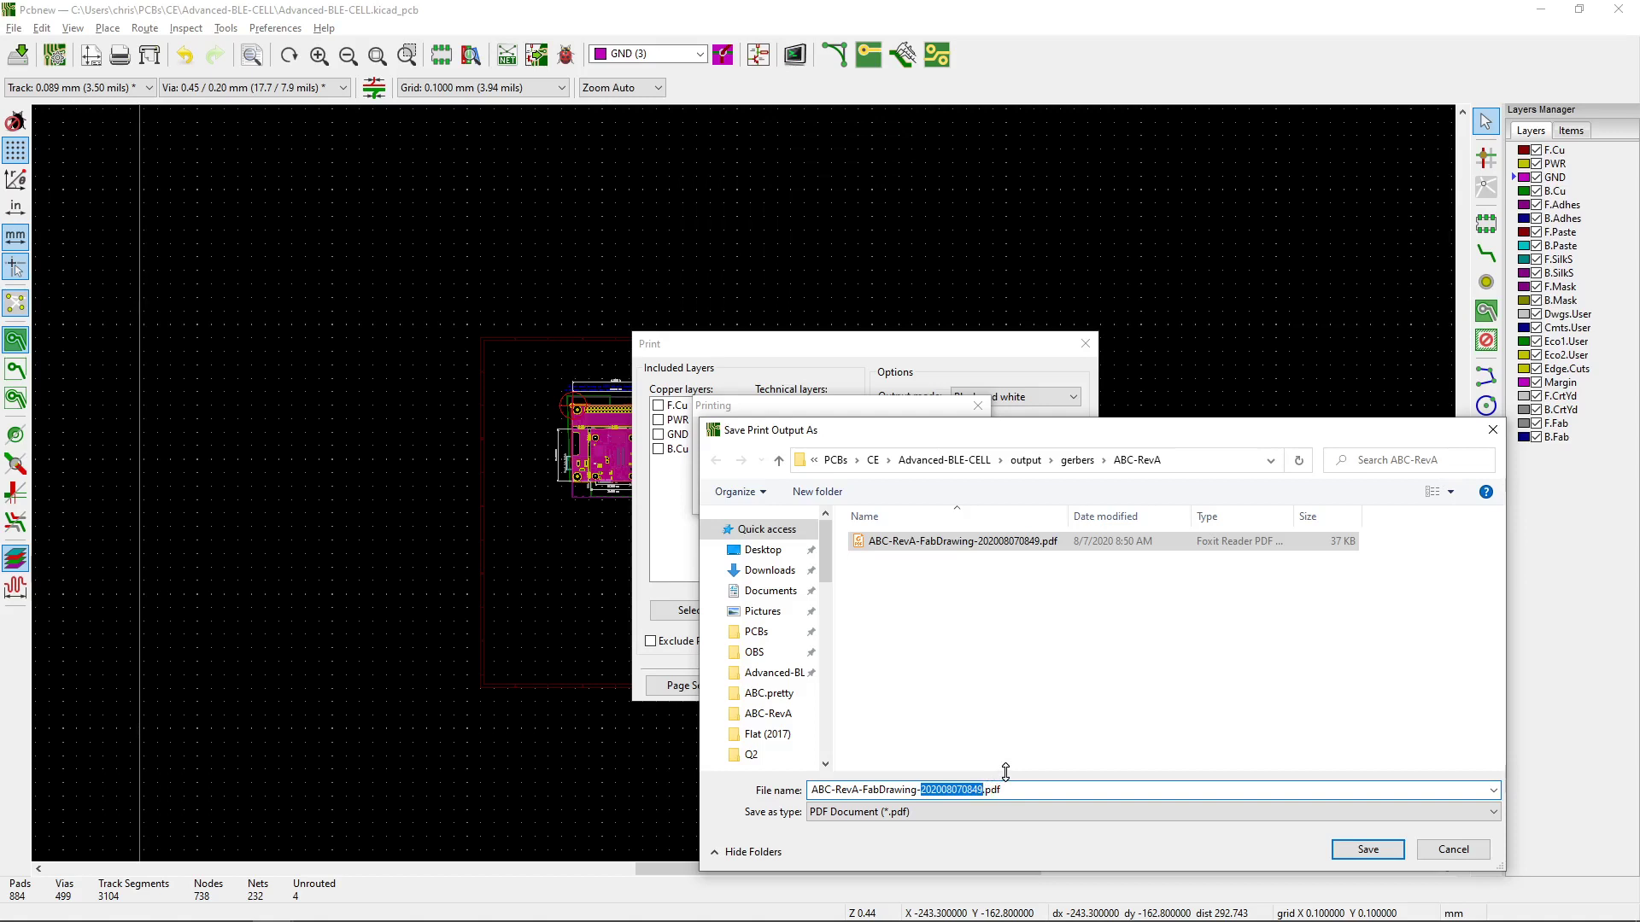
text(202)
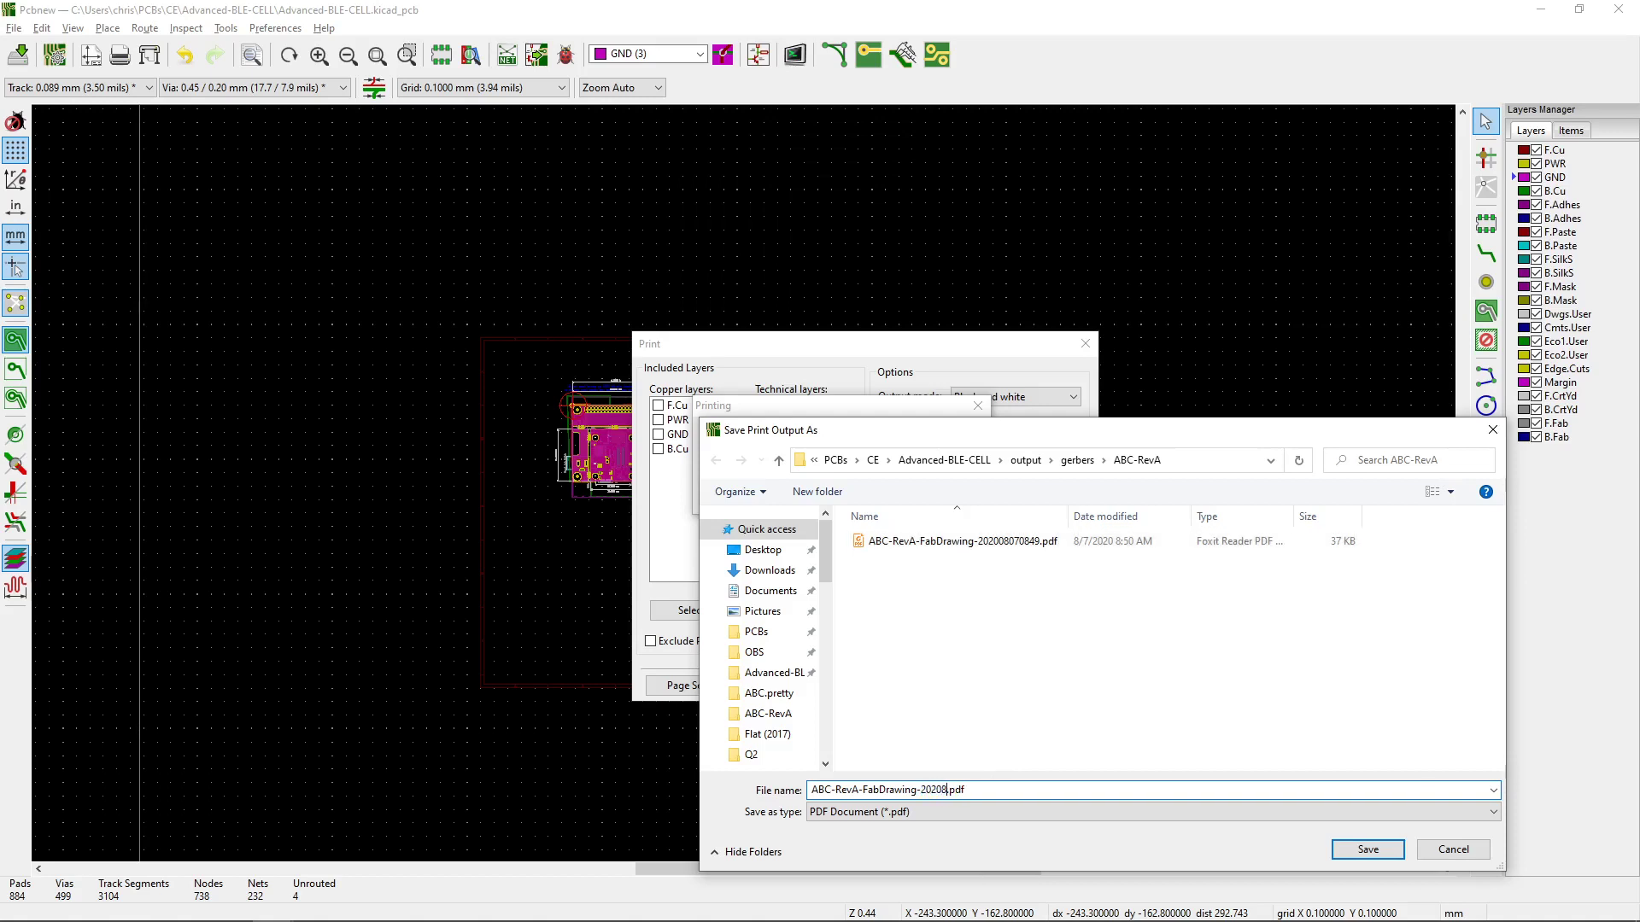
key(Return)
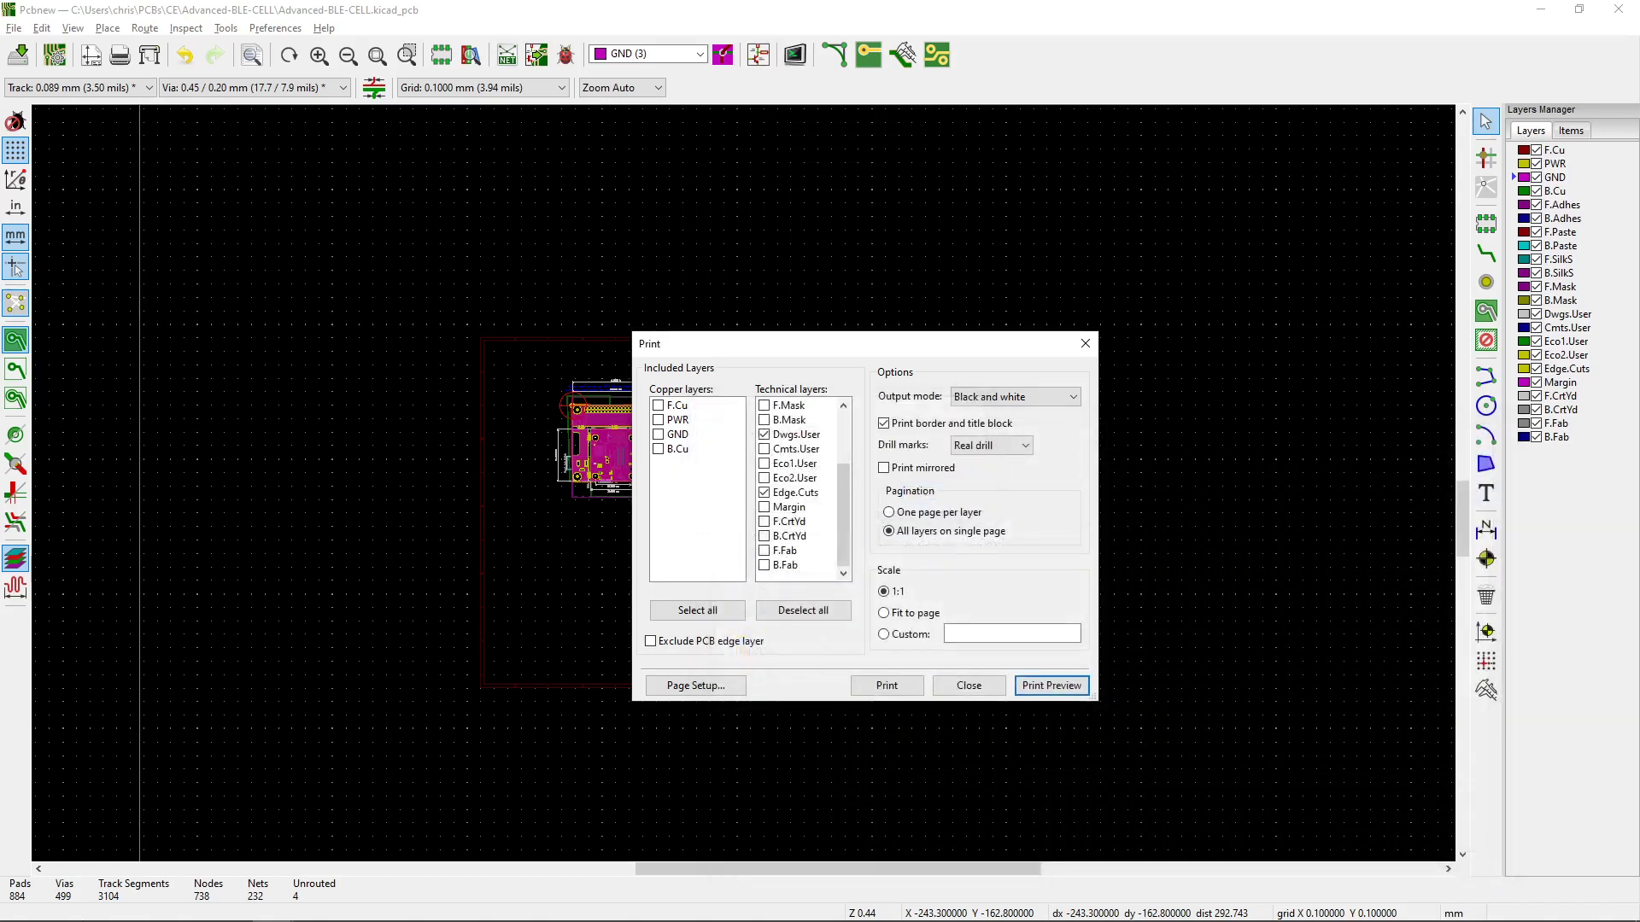
Step: Open a new File Explorer window
click(63, 905)
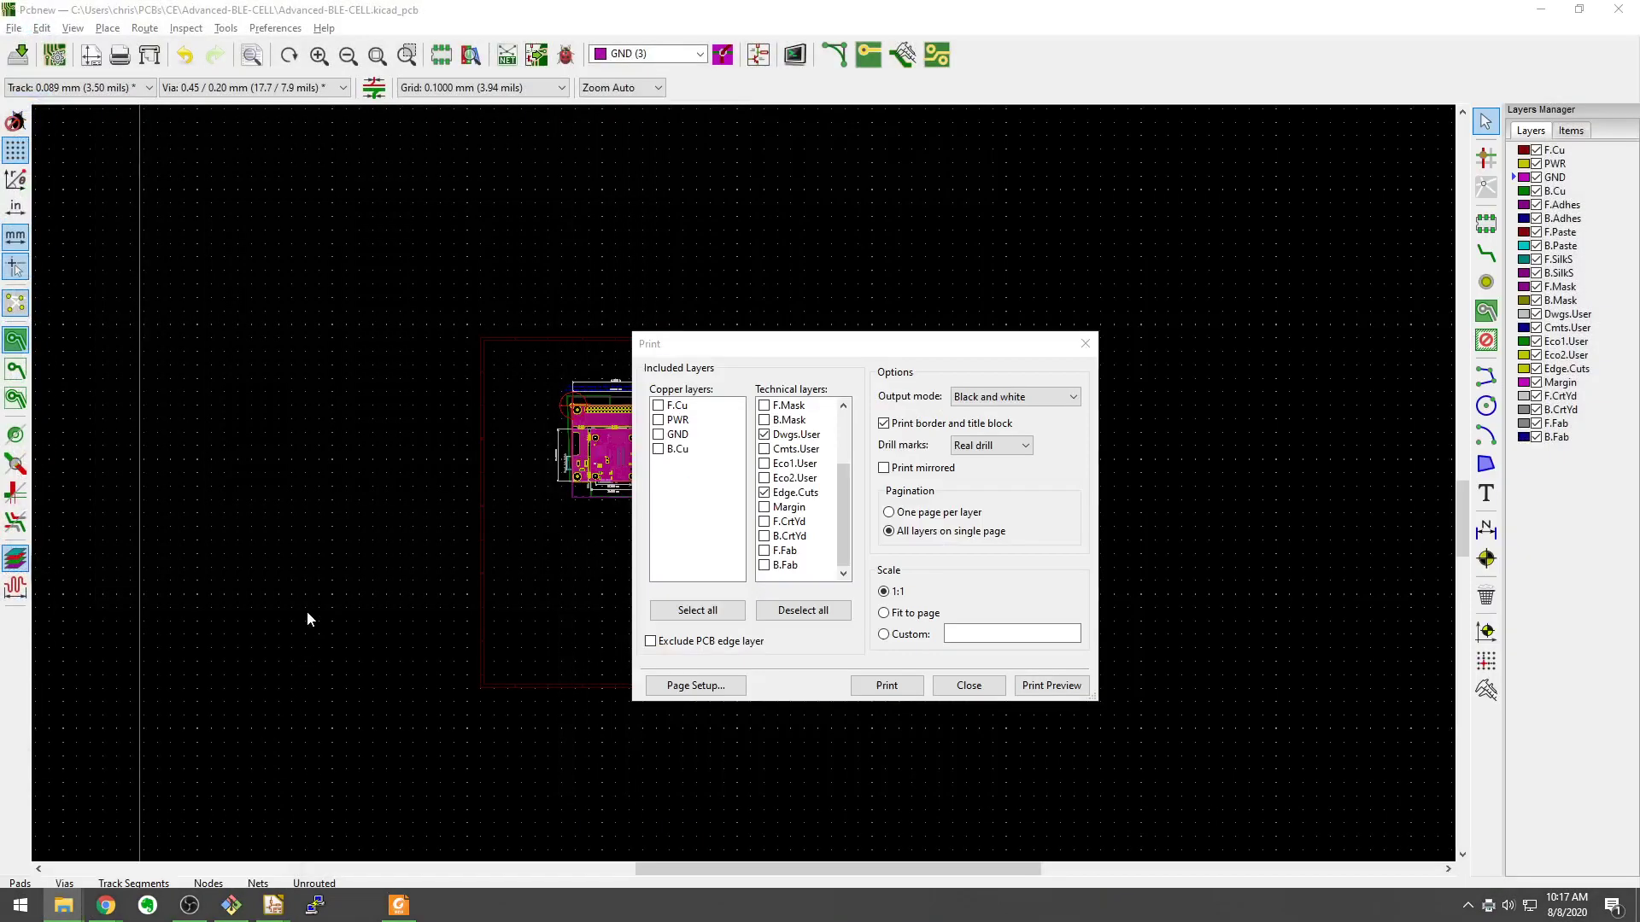
click(81, 824)
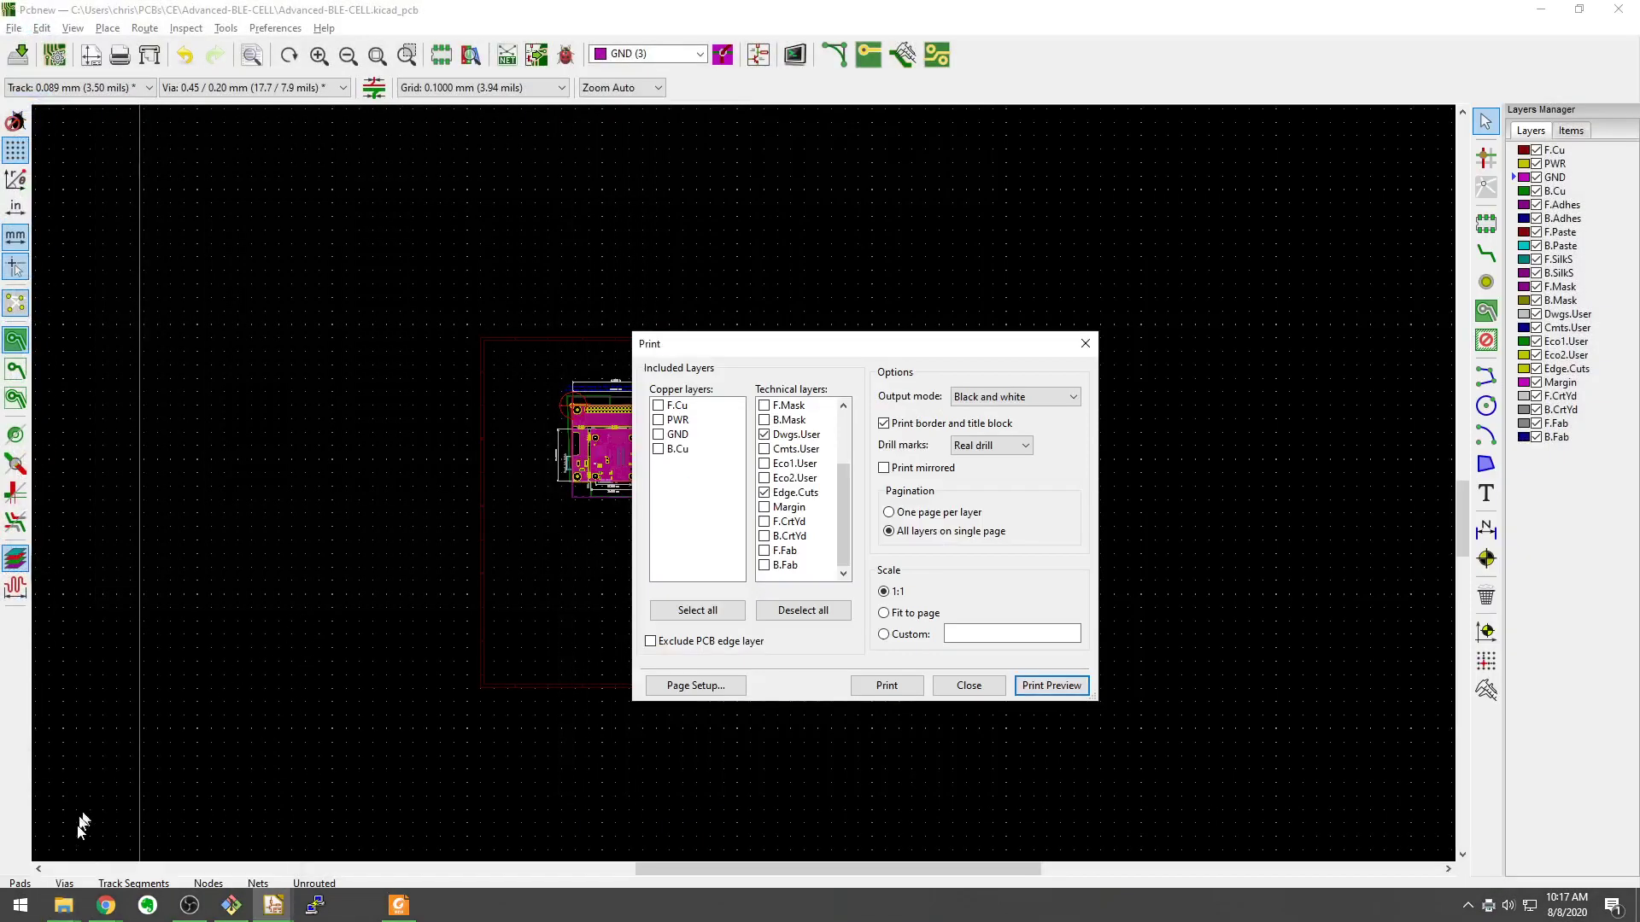
key(super+e)
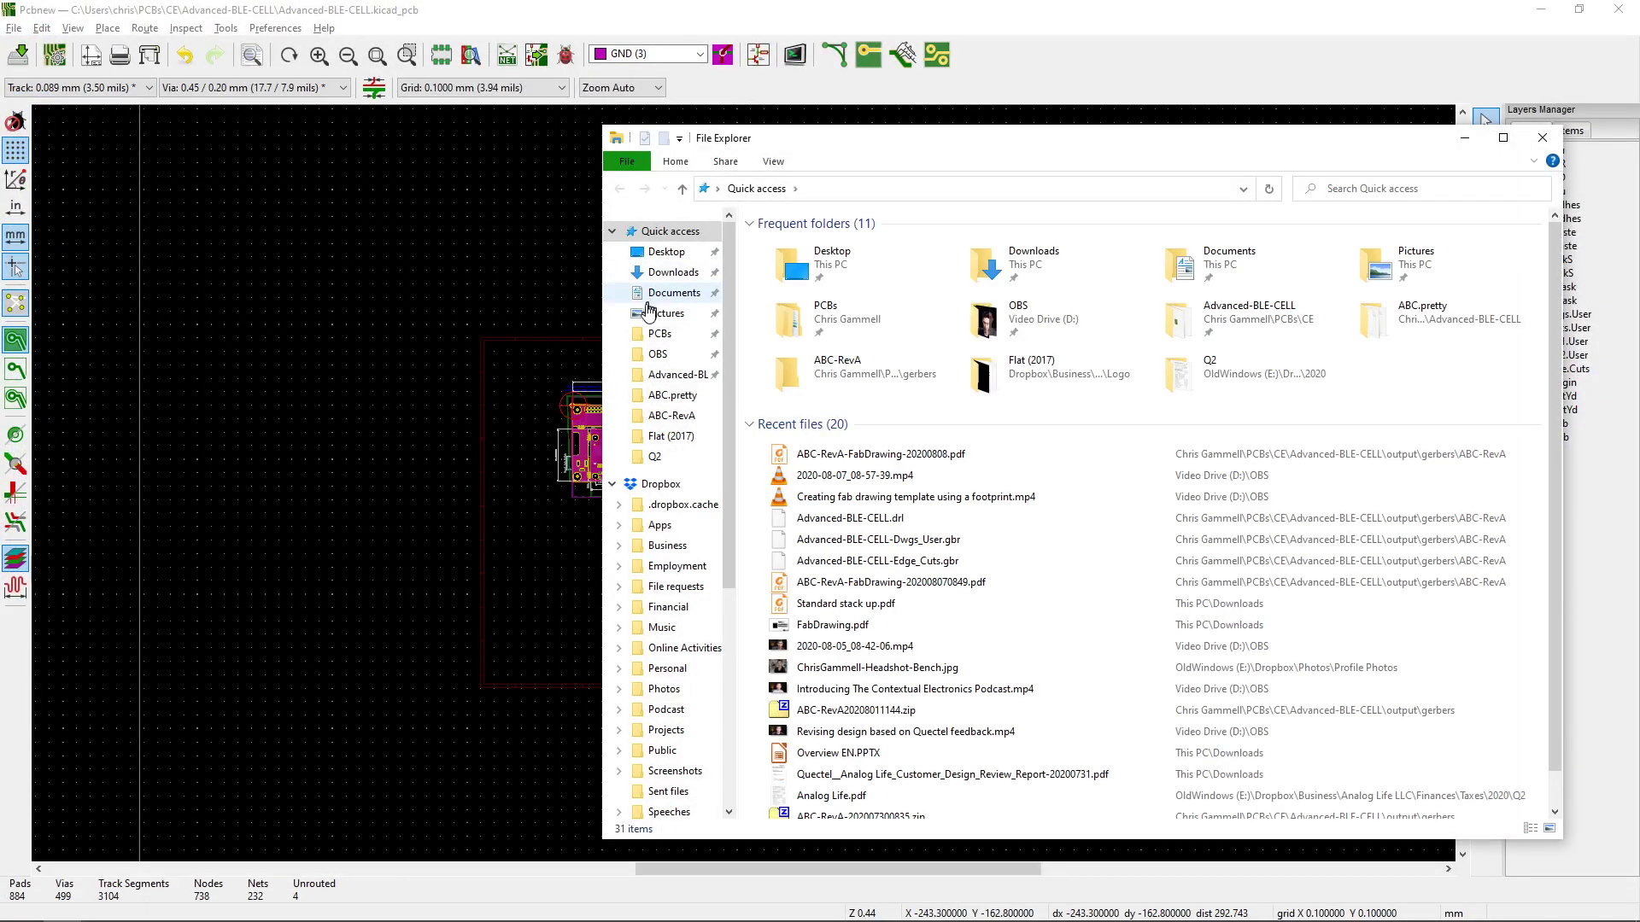
Step: Browse to PCBs > CE > Advanced-BLE-CELL > output > gerbers > ABC-RevA
click(659, 333)
double_click(774, 263)
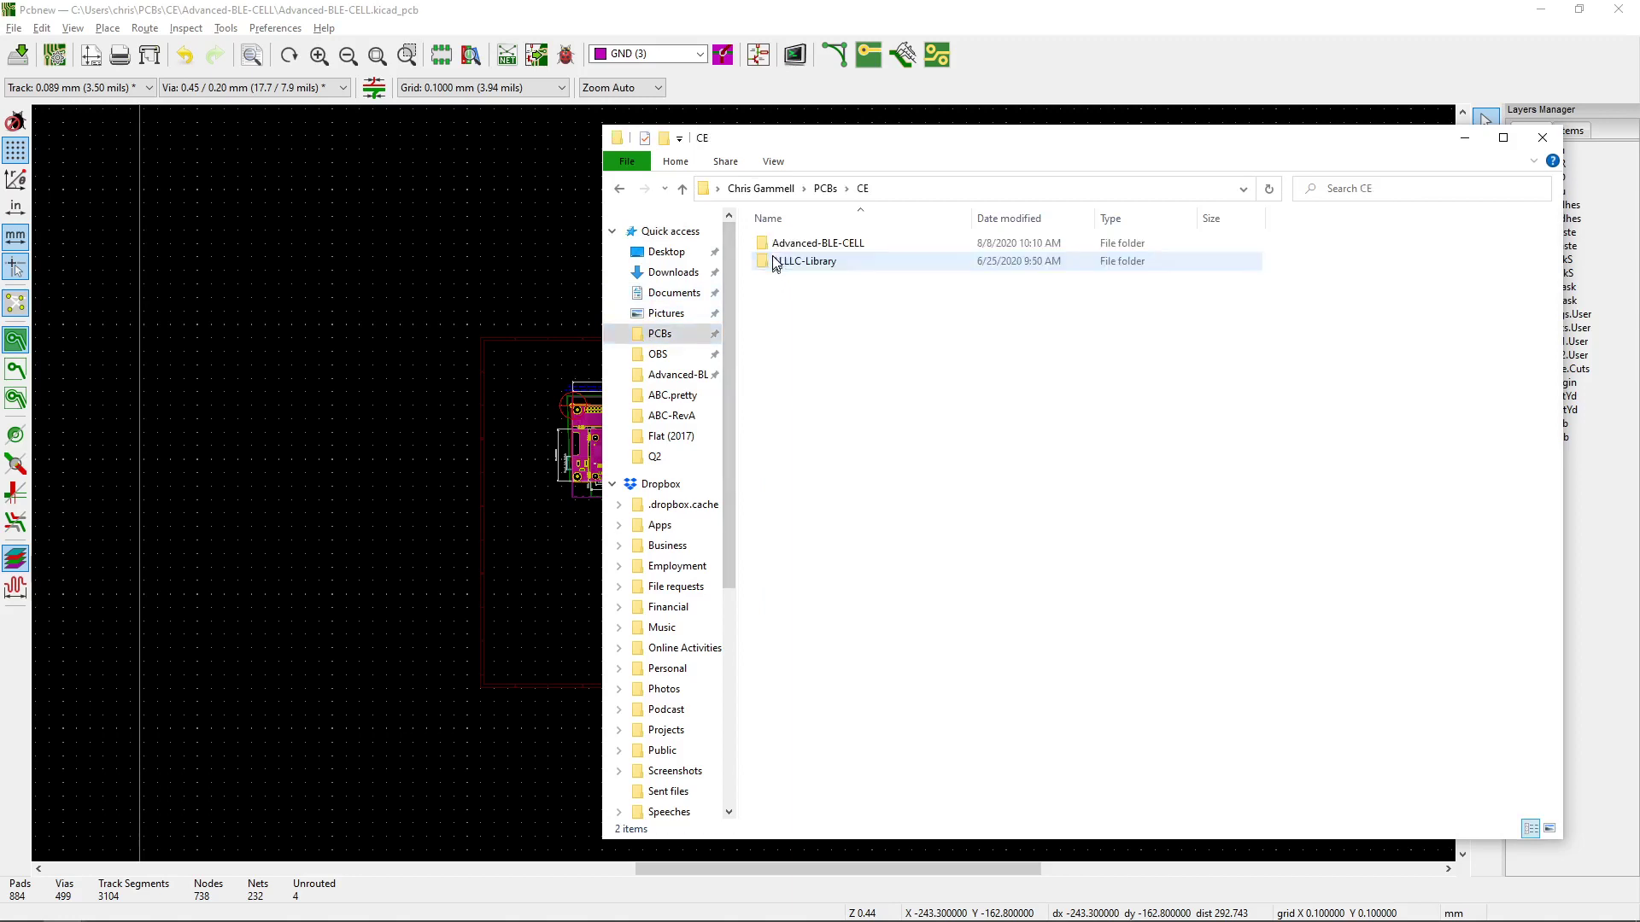
double_click(774, 246)
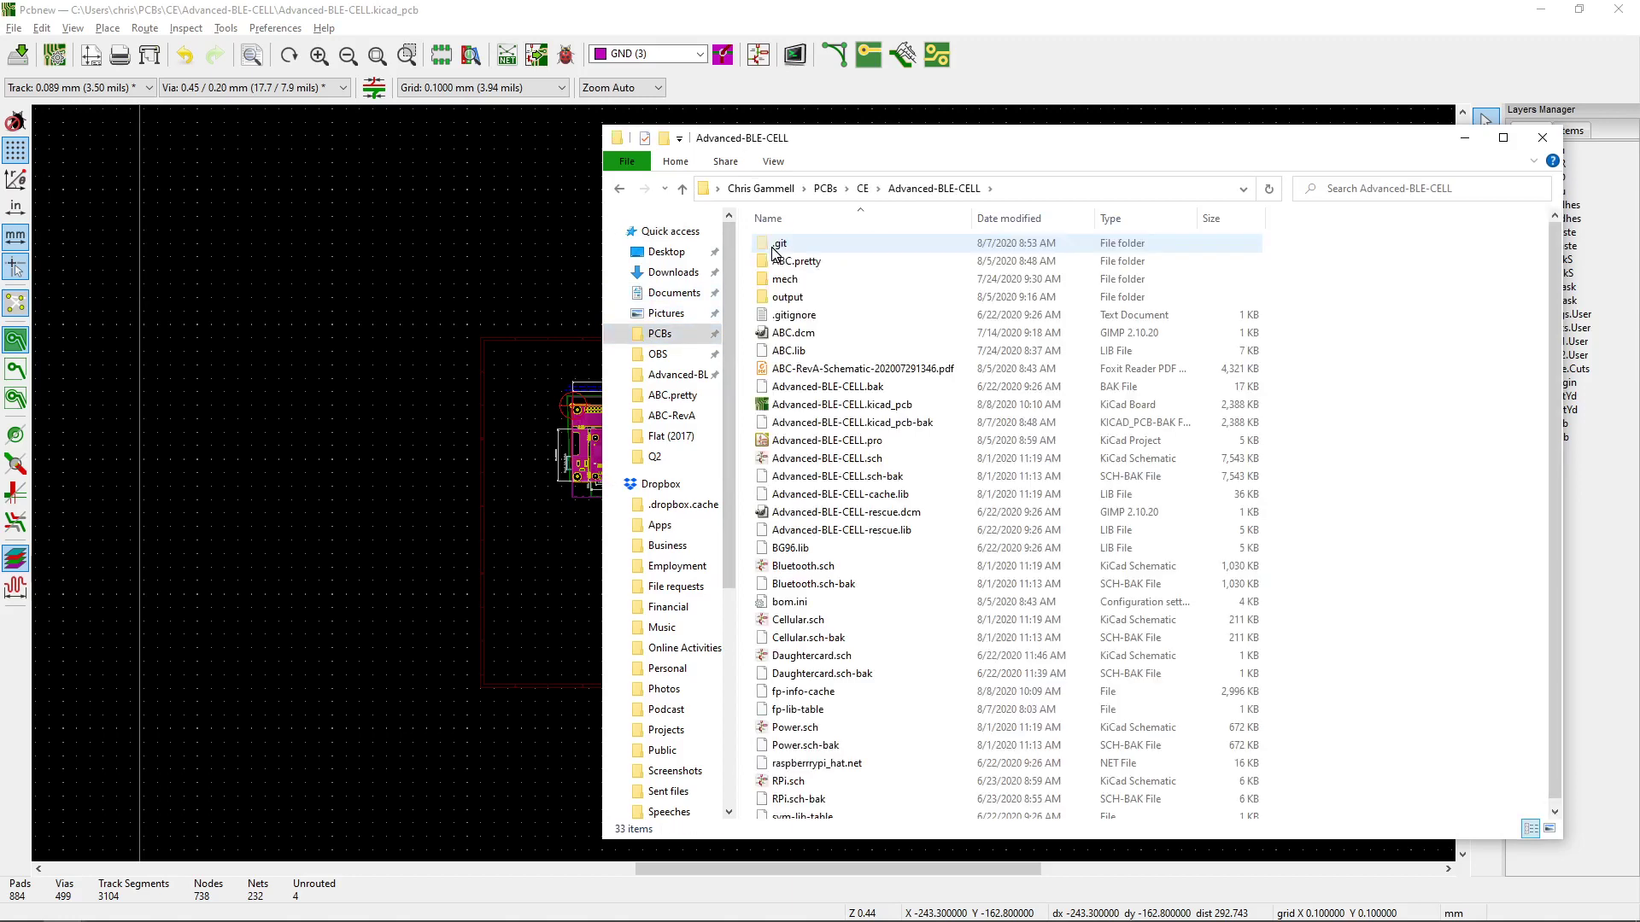
double_click(777, 296)
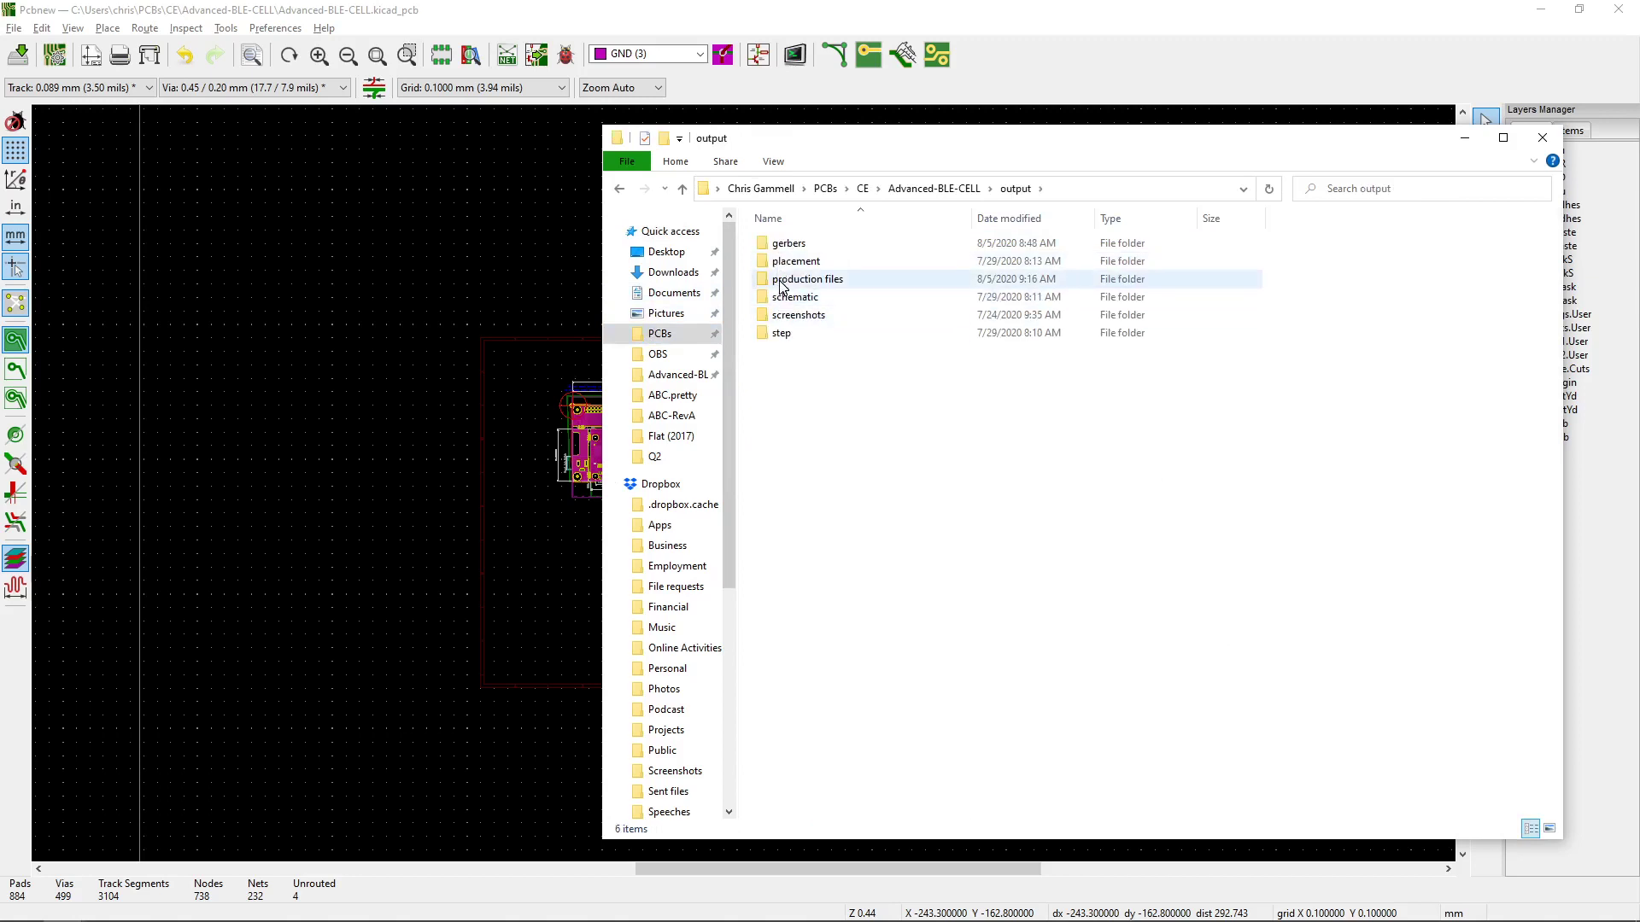
double_click(778, 246)
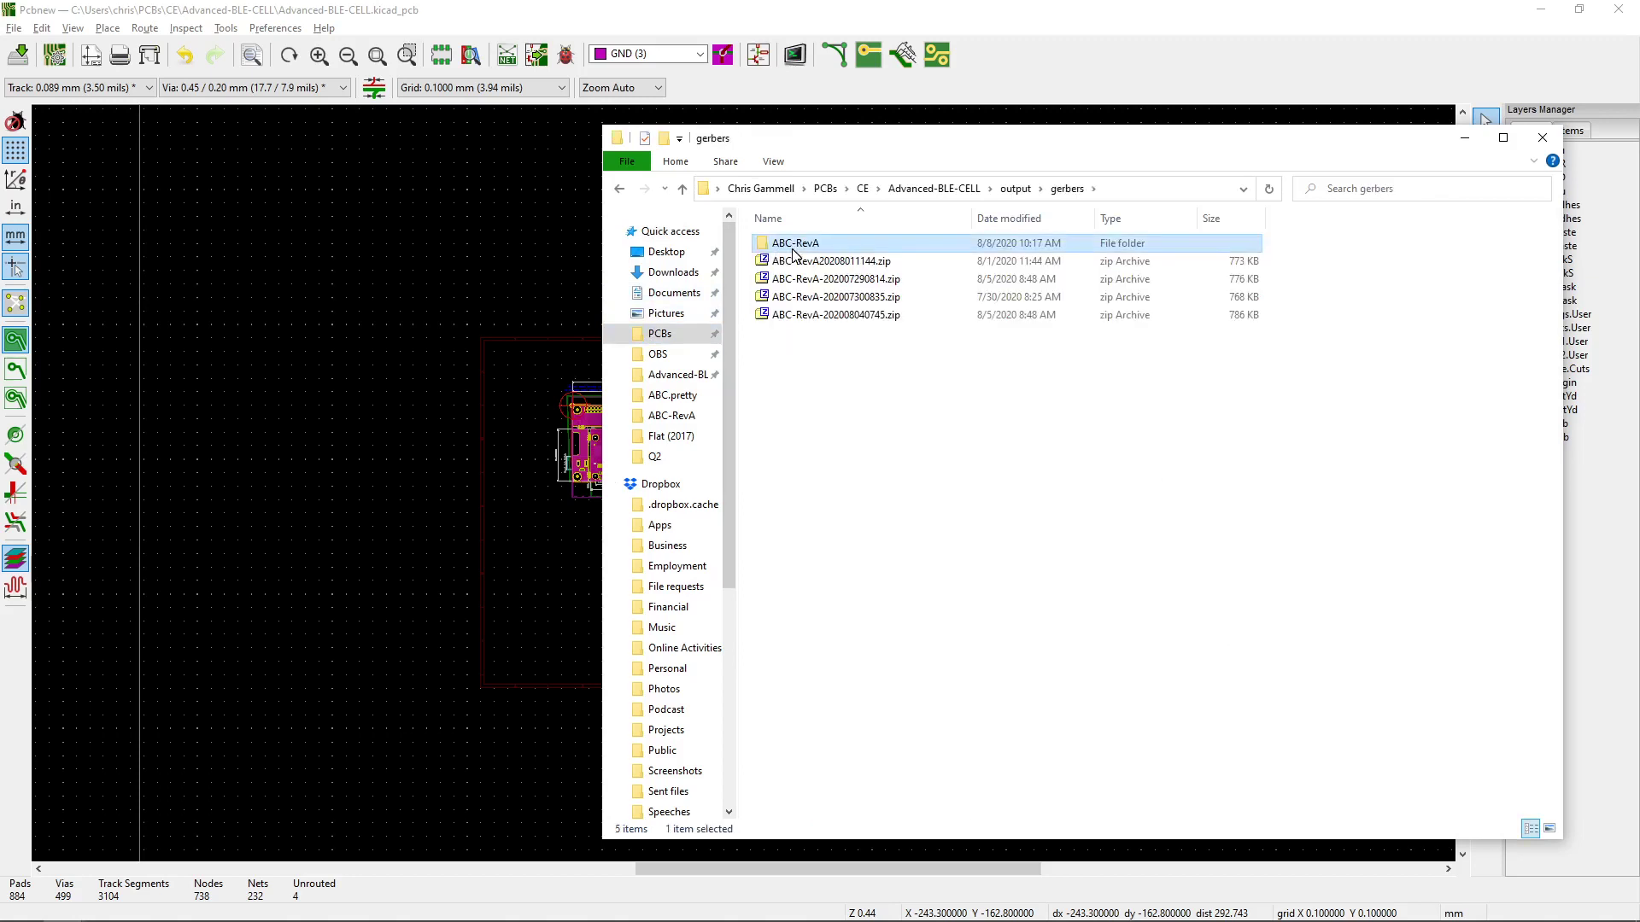
double_click(794, 244)
Step: Open the fab drawing PDF in Foxit Reader and review the dimensioned outline and F.Silk–B.Silk stackup table
click(797, 246)
double_click(797, 246)
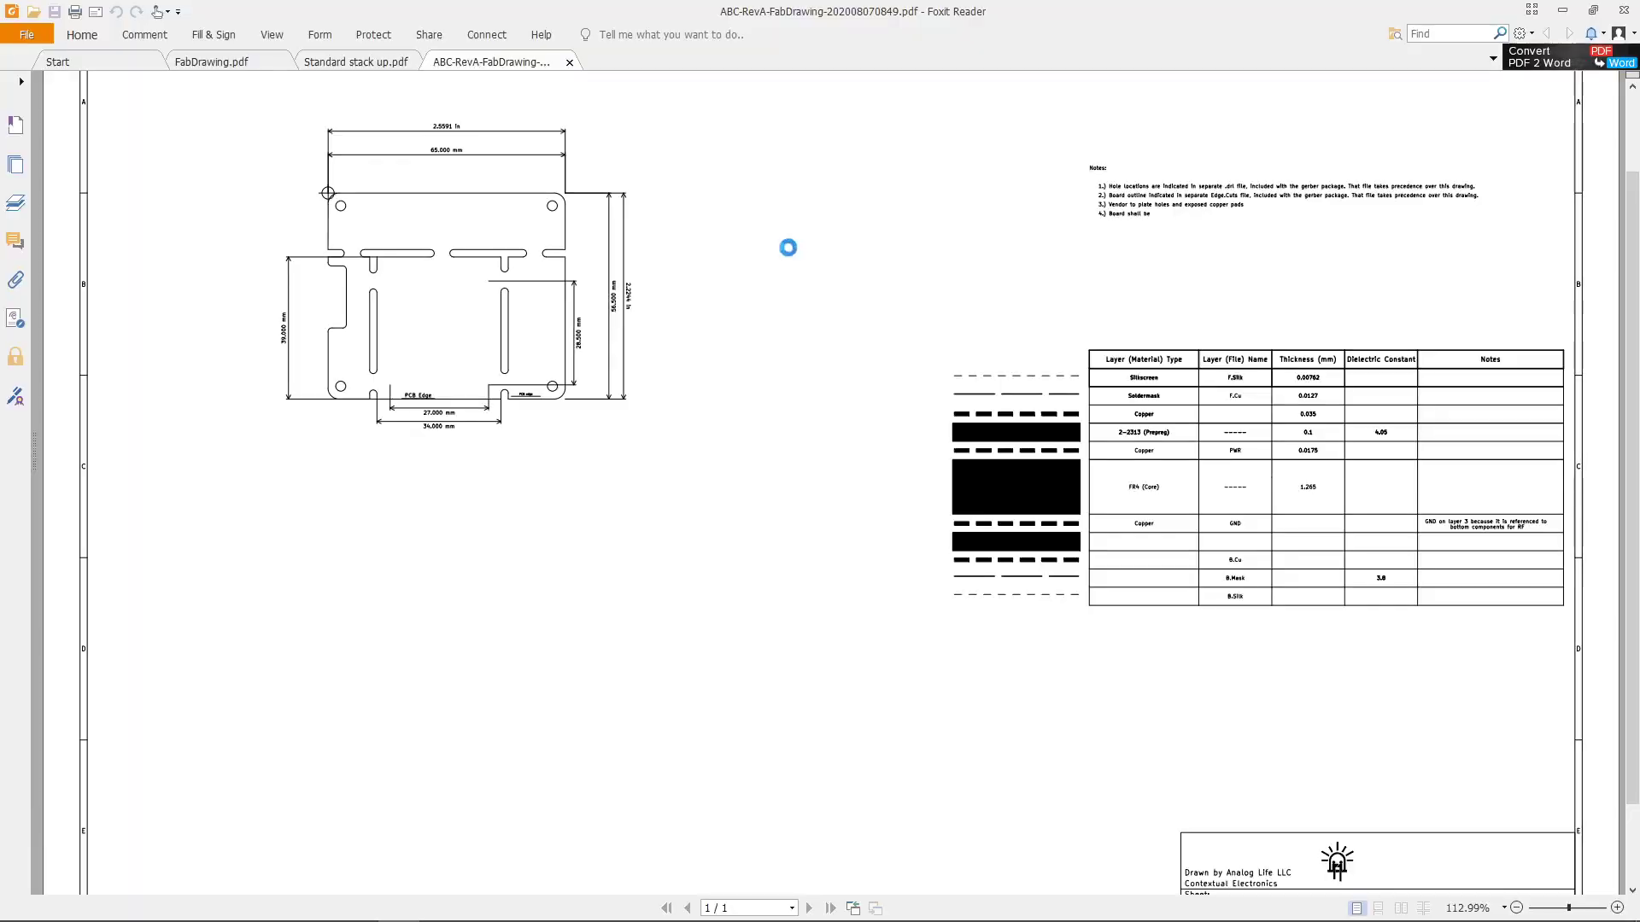
scroll(871, 355, down, 1)
scroll(867, 361, down, 3)
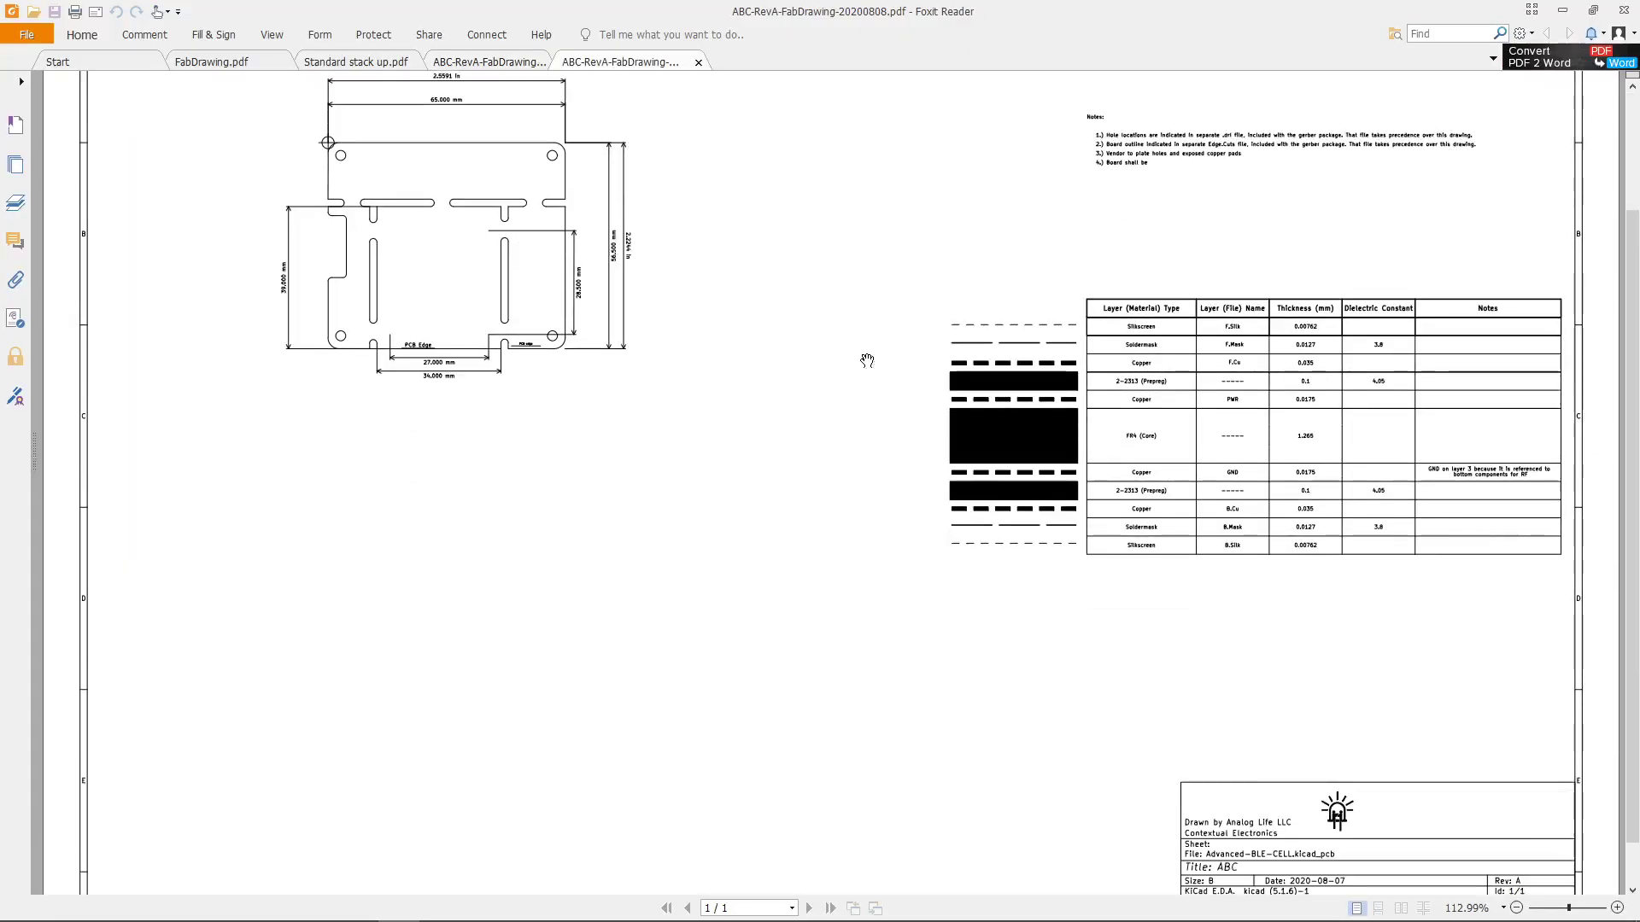
scroll(790, 386, up, 4)
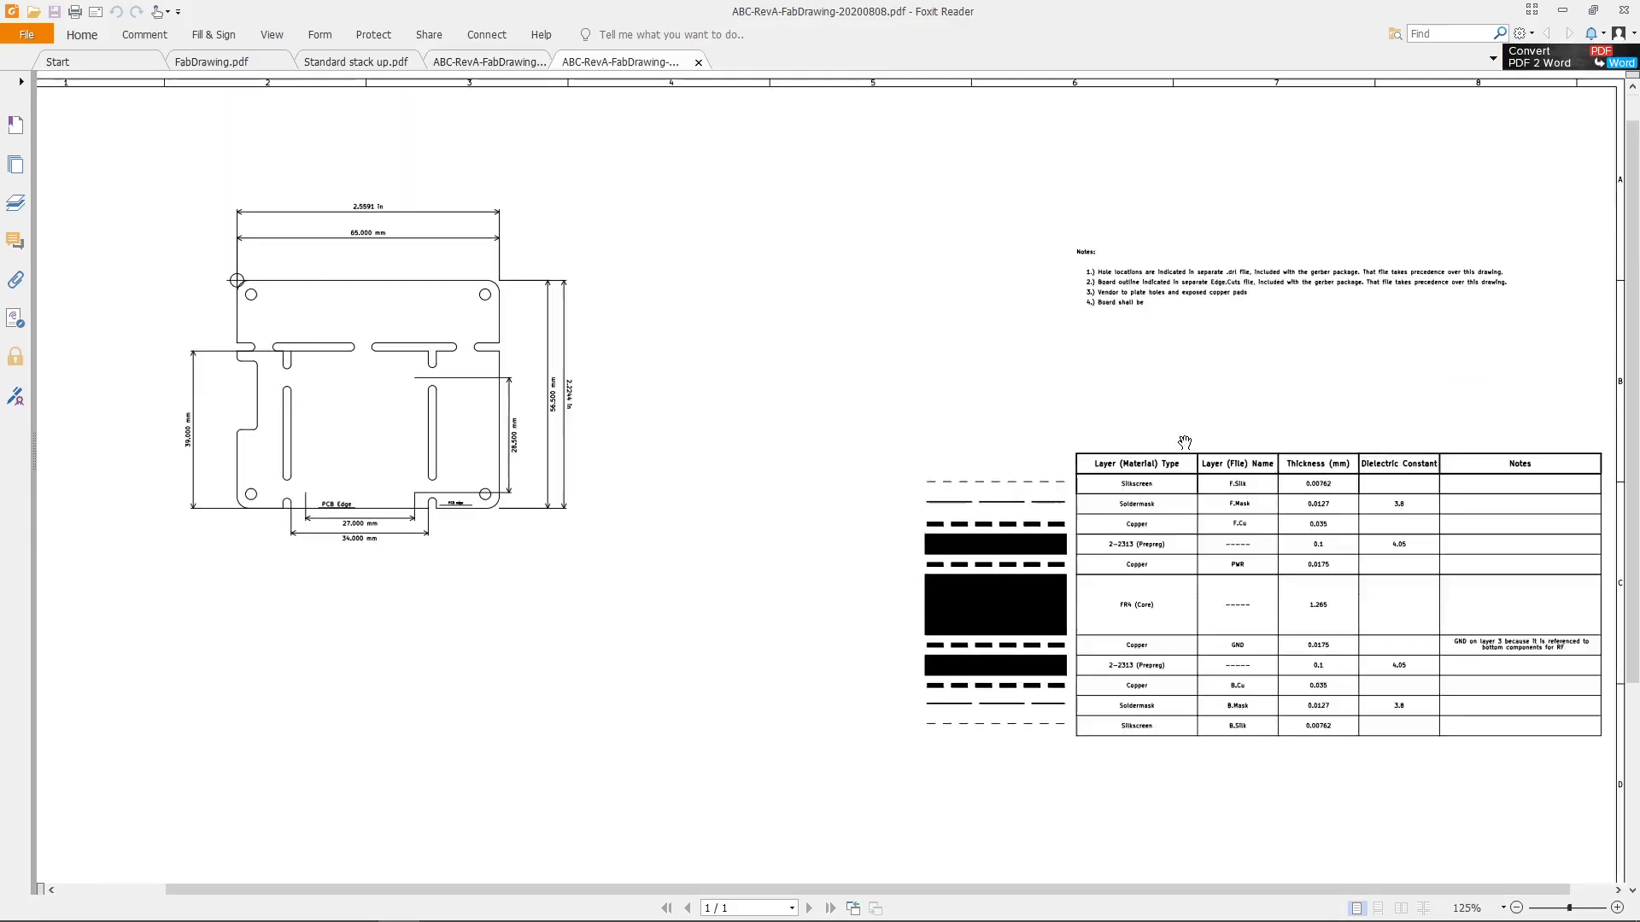
middle_click(1083, 468)
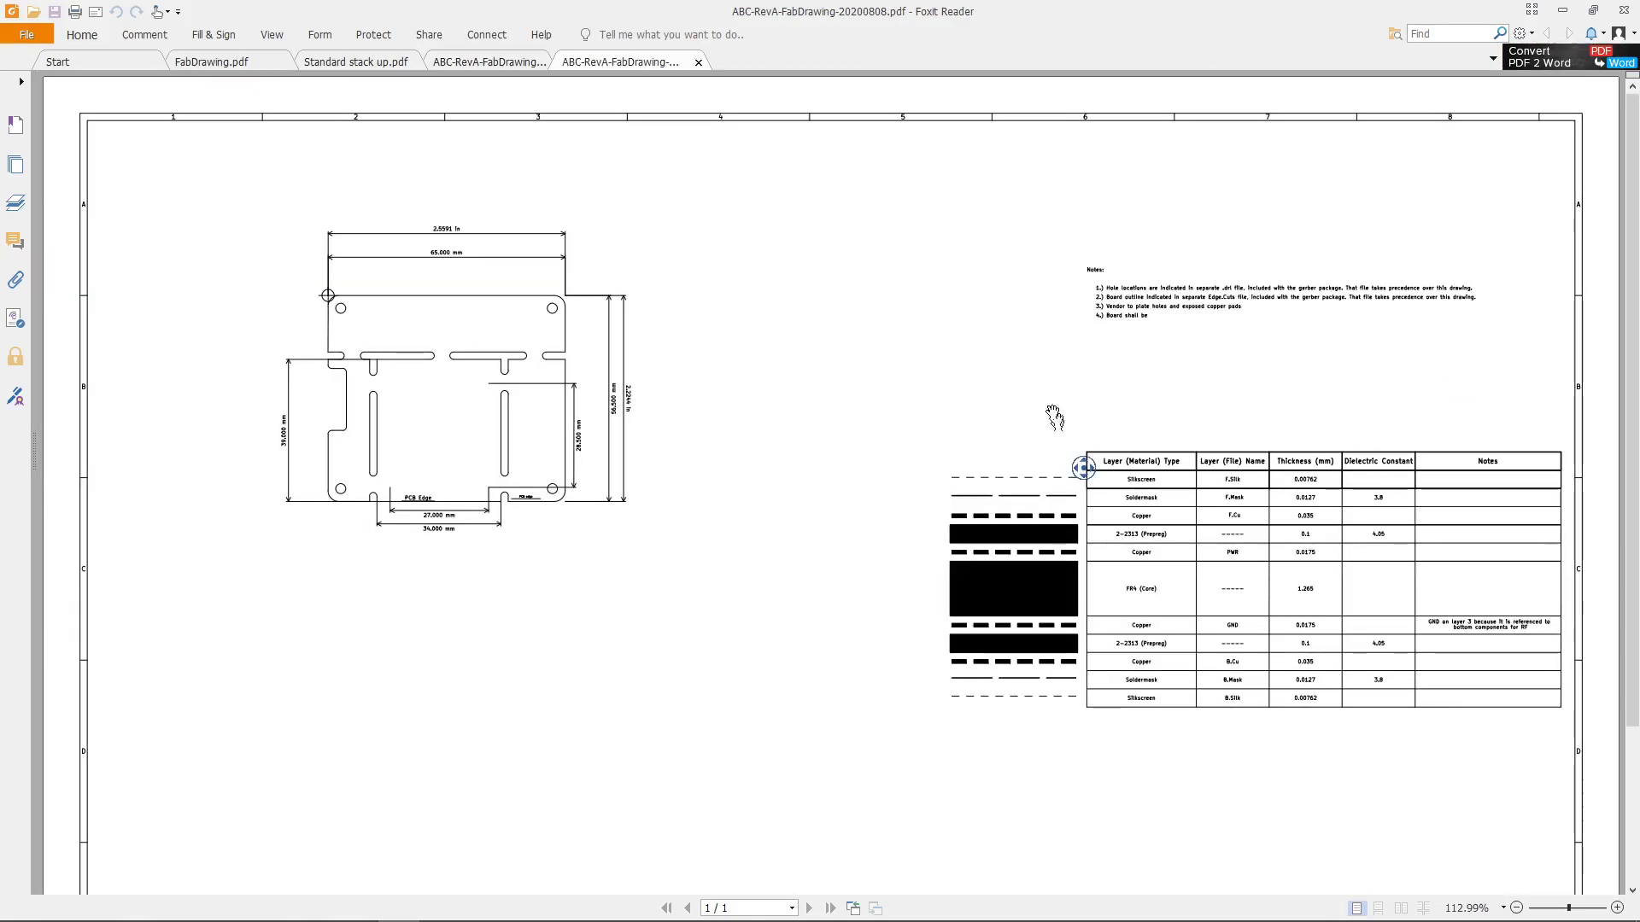
click(961, 389)
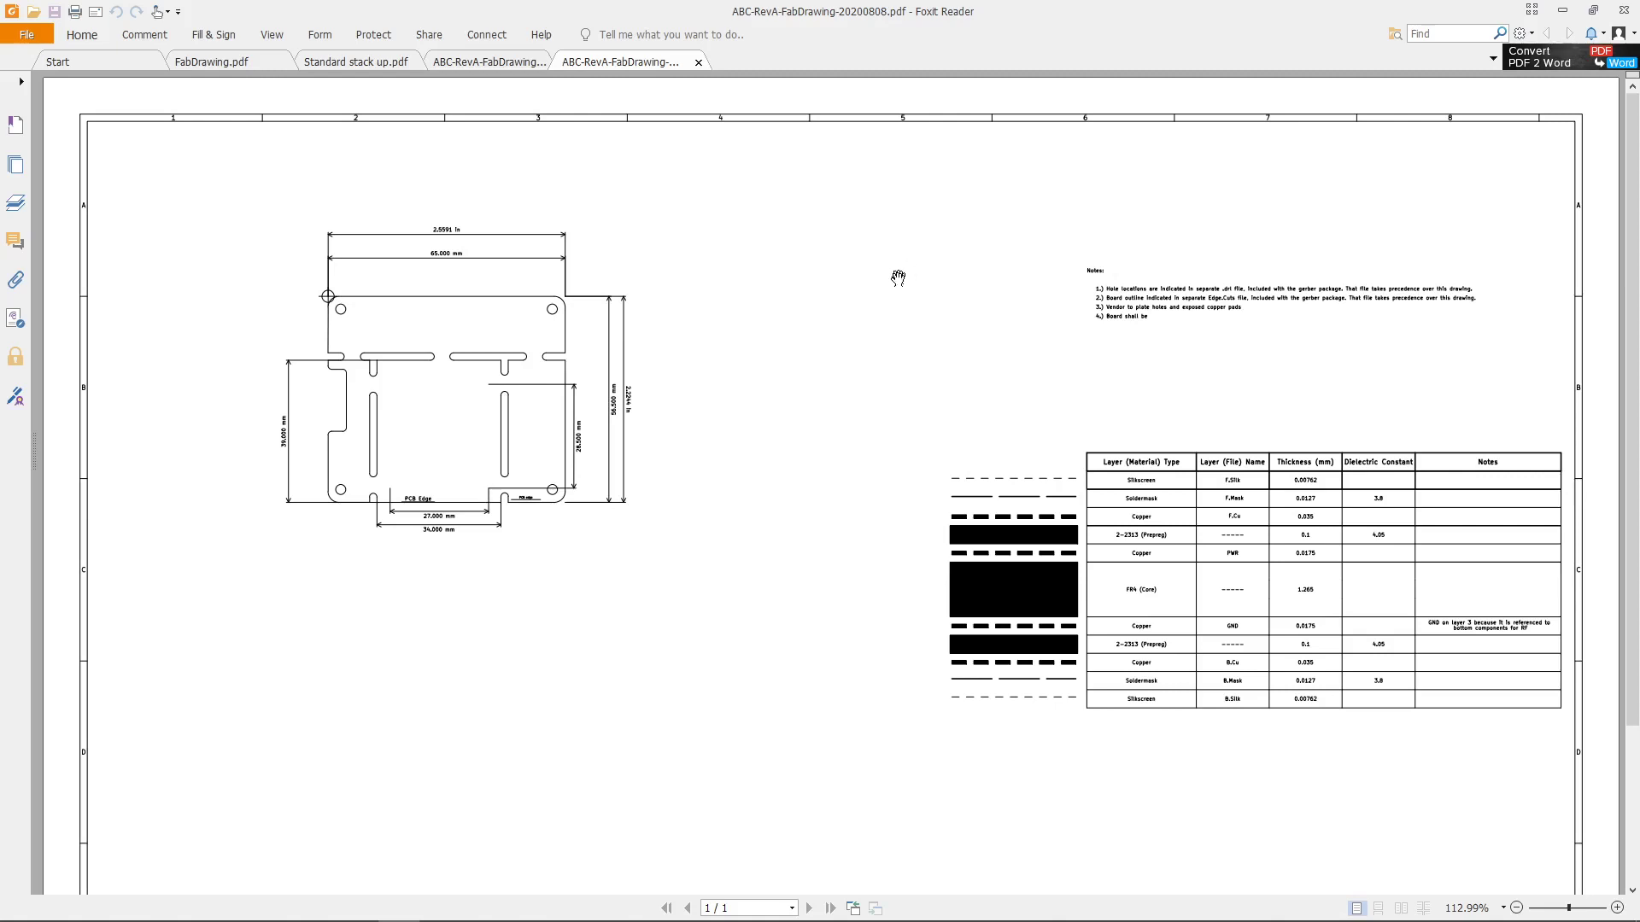
scroll(890, 296, down, 3)
scroll(890, 296, down, 1)
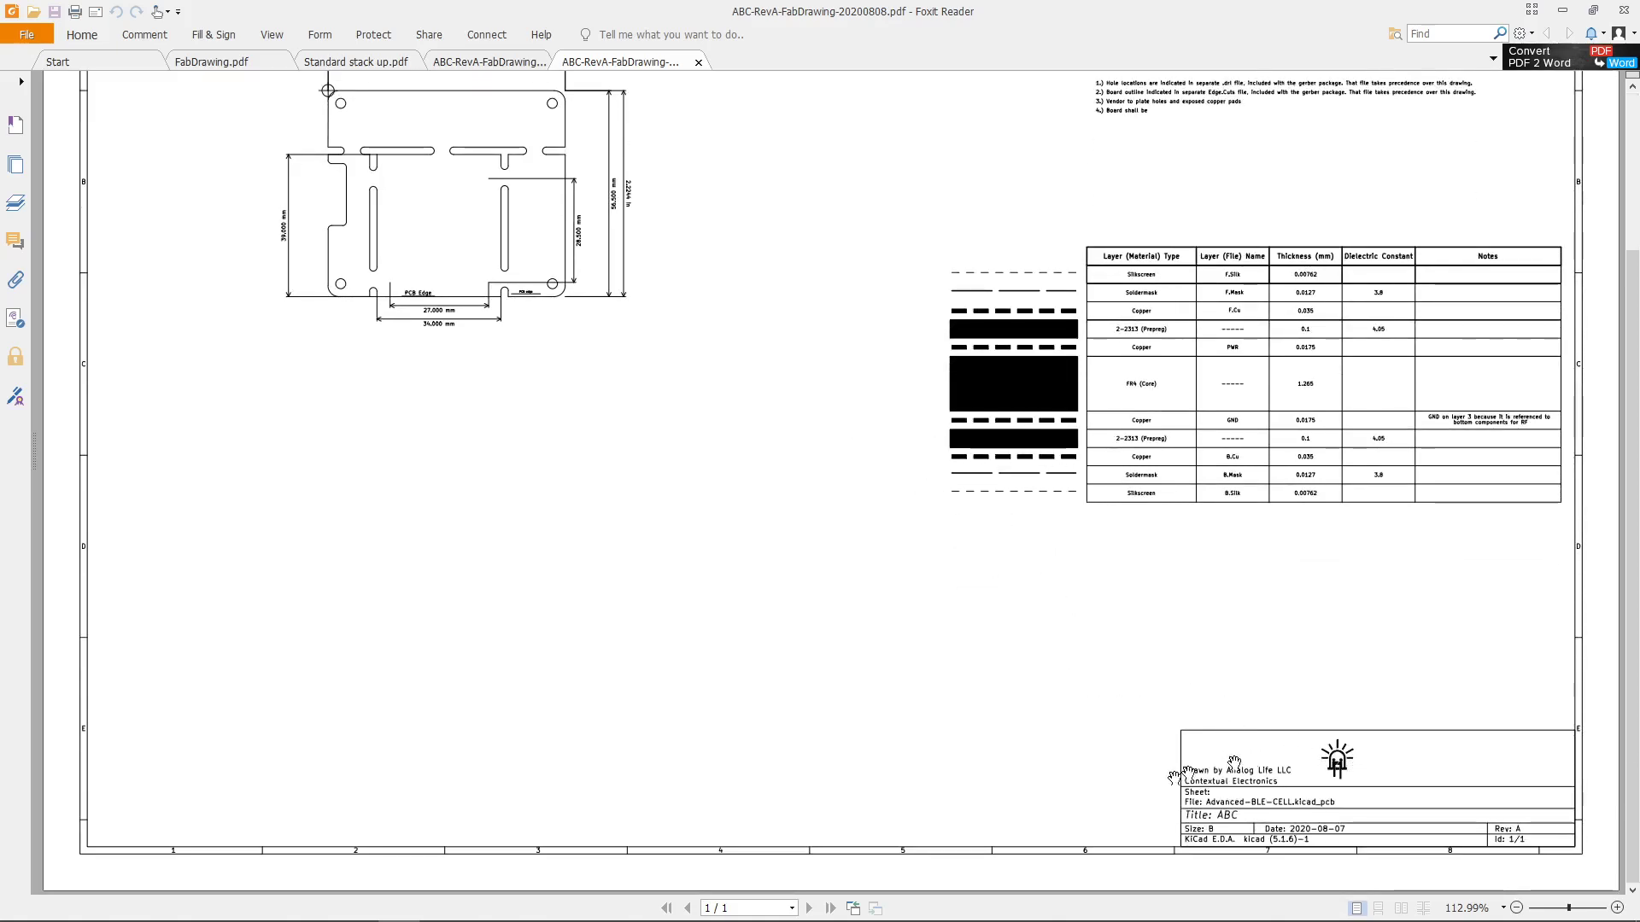
scroll(1084, 696, up, 2)
scroll(1031, 695, up, 2)
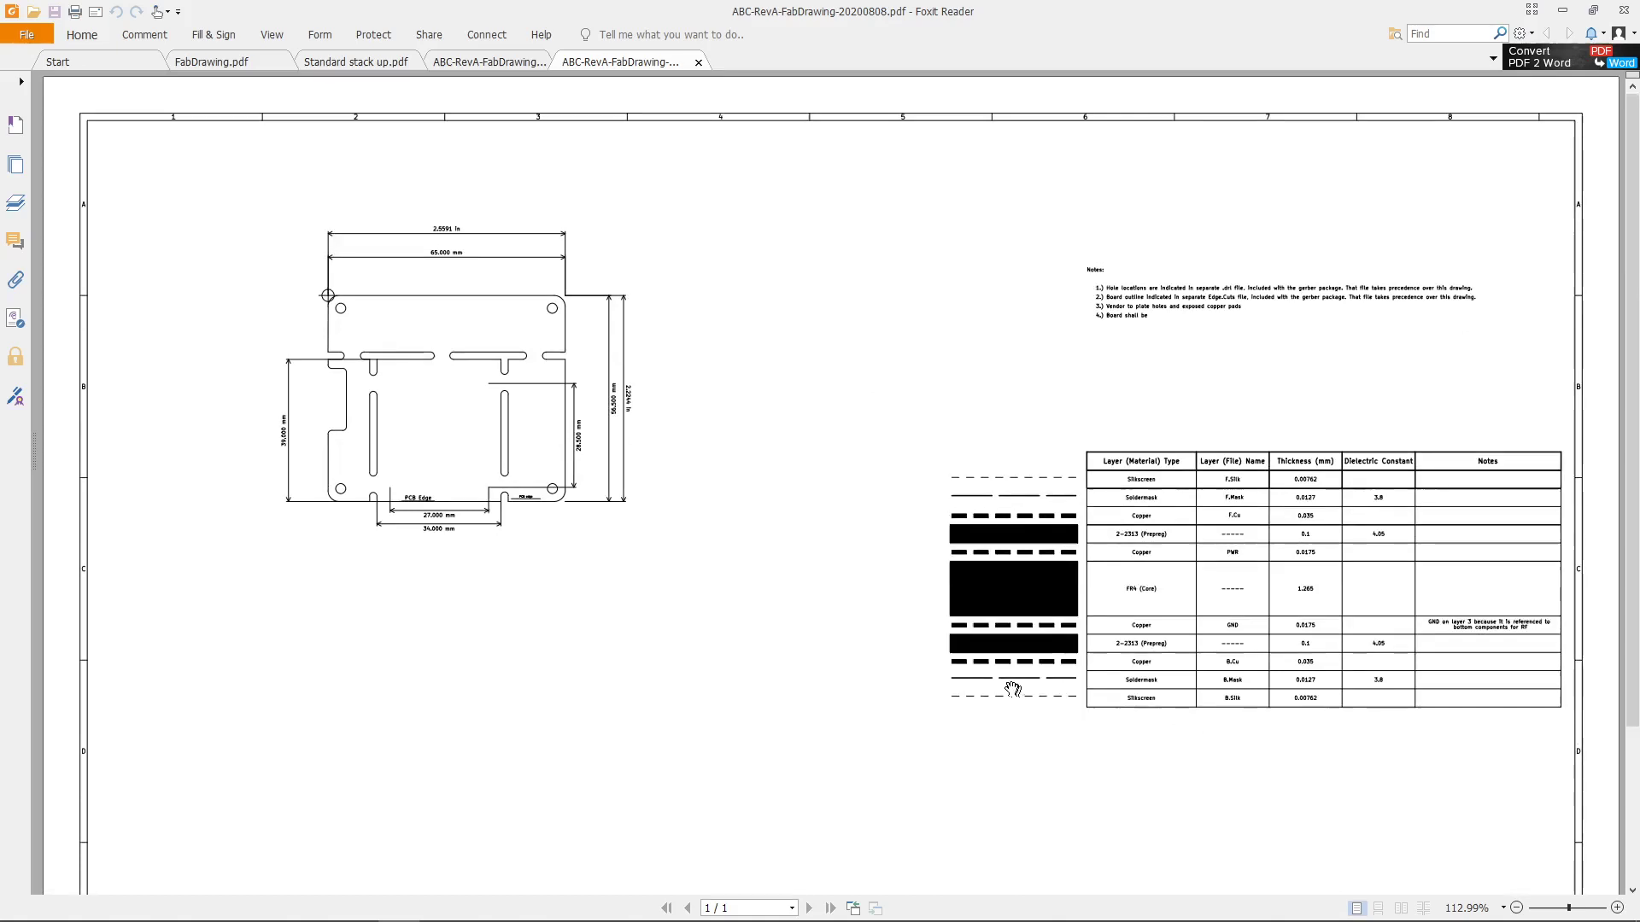